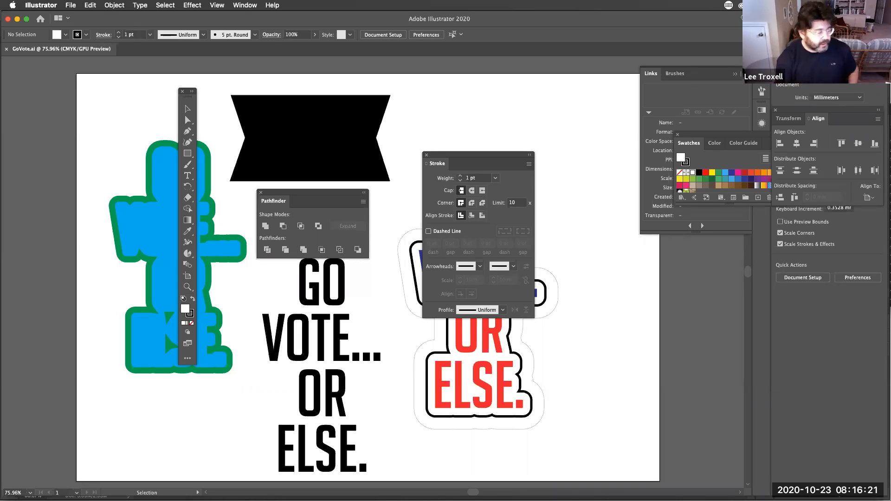
# - Reset the Tracing workspace to its default panel layout
pyautogui.press('space')
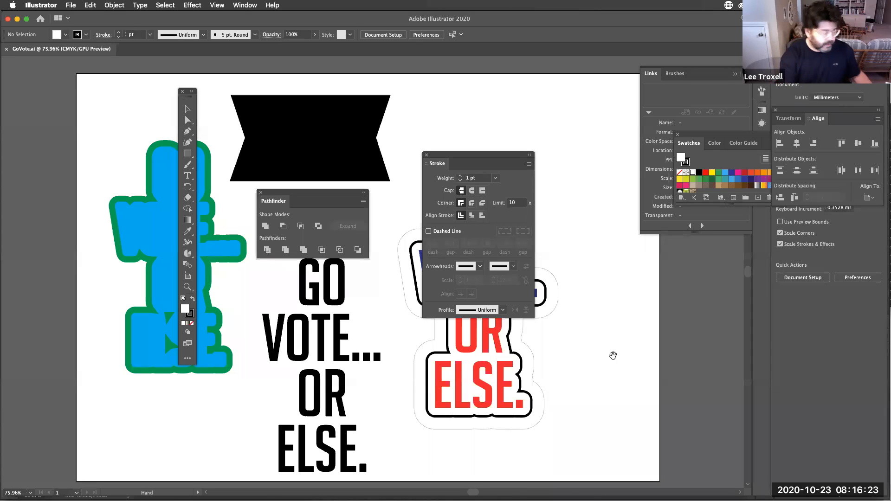
pyautogui.moveTo(609, 349)
pyautogui.mouseDown()
pyautogui.moveTo(498, 401)
pyautogui.moveTo(415, 397)
pyautogui.mouseUp()
pyautogui.moveTo(483, 162)
pyautogui.mouseDown()
pyautogui.moveTo(650, 259)
pyautogui.moveTo(661, 256)
pyautogui.mouseUp()
pyautogui.moveTo(310, 194); pyautogui.dragTo(299, 104)
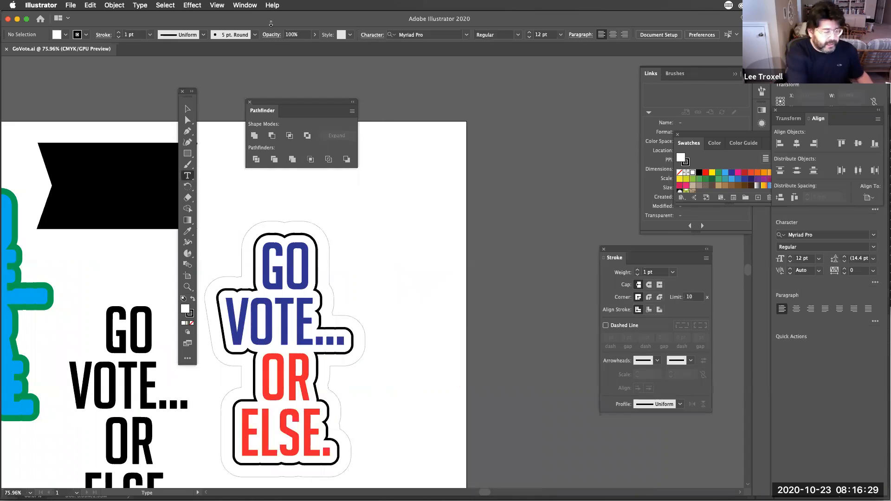
pyautogui.click(256, 7)
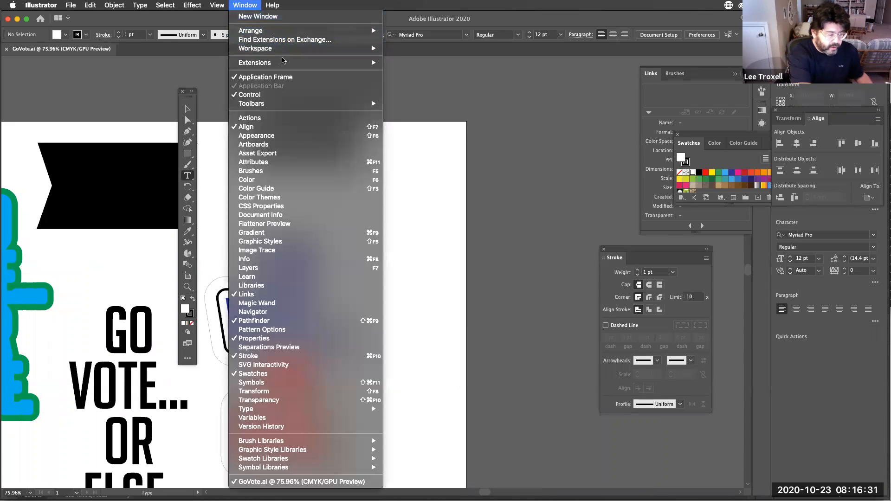
pyautogui.moveTo(285, 53)
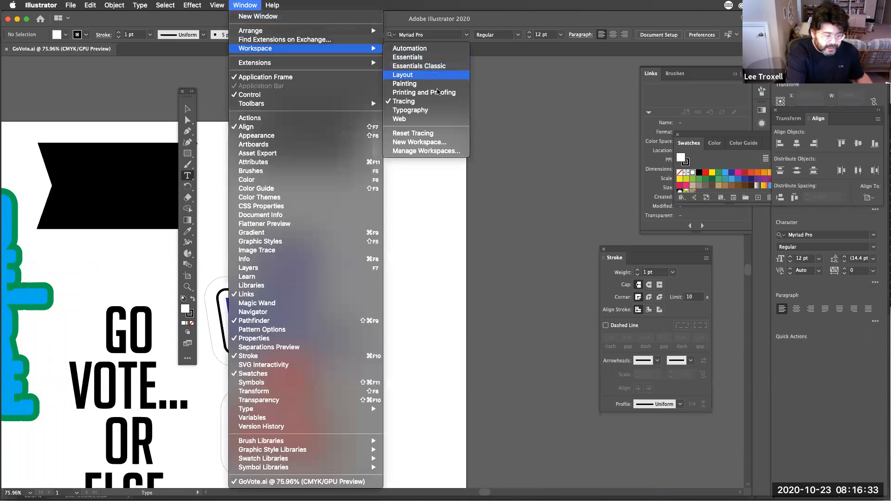
pyautogui.click(413, 134)
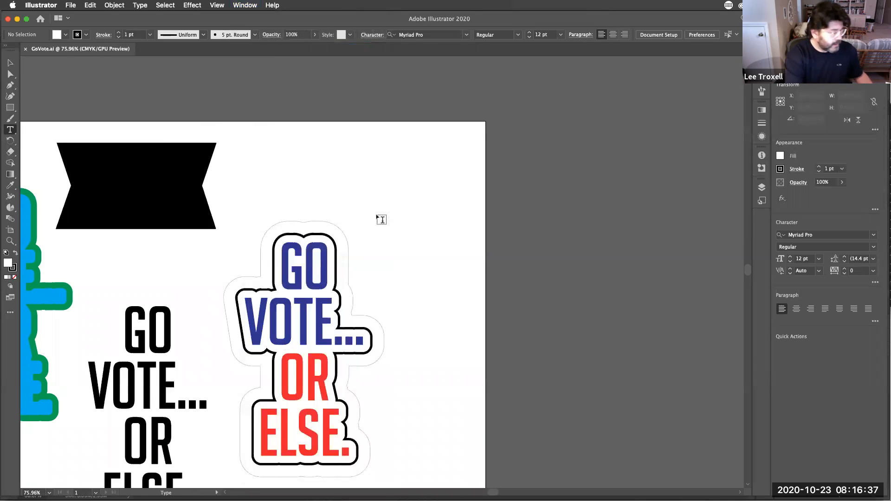
# - Select all the existing artwork and move it off the artboard to its left, leaving the artboard empty
pyautogui.click(10, 63)
pyautogui.moveTo(389, 191); pyautogui.dragTo(505, 162)
pyautogui.press('super+a')
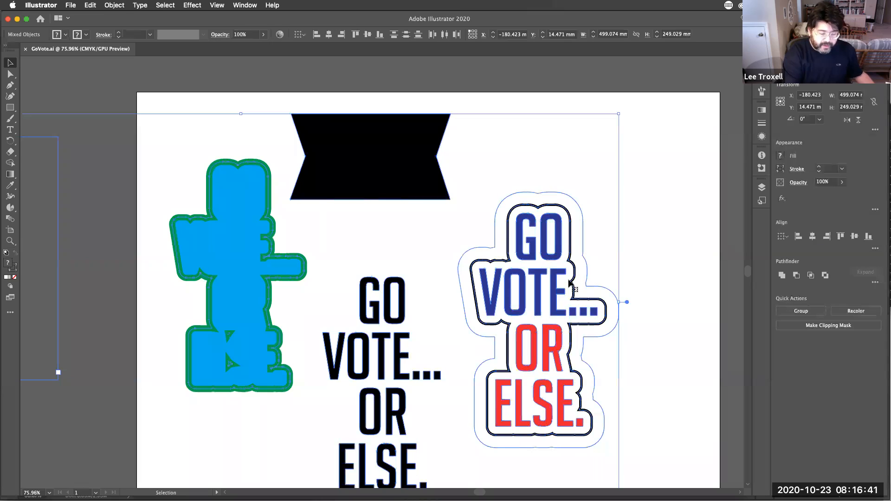
pyautogui.moveTo(559, 282); pyautogui.dragTo(53, 276)
# - Create a text frame about 186 × 153 mm on the artboard containing "Stay", "Groovy" and "Man..." on three lines
pyautogui.click(10, 129)
pyautogui.moveTo(281, 170); pyautogui.dragTo(561, 394)
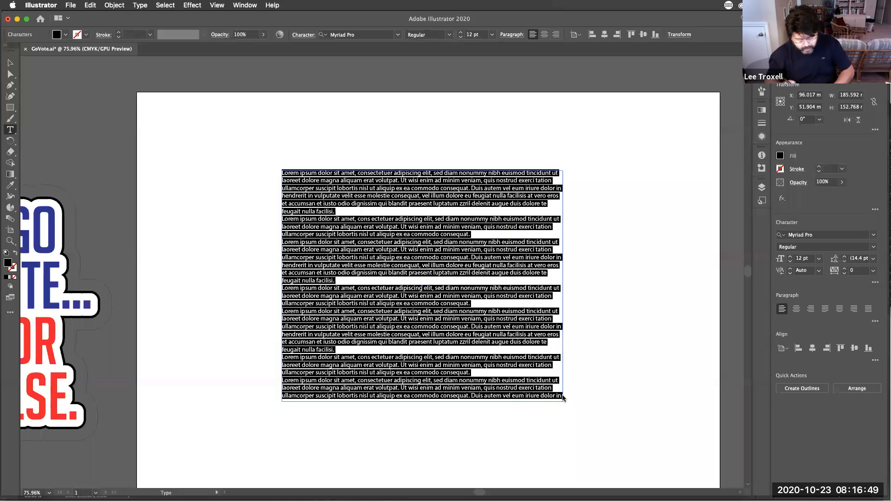
pyautogui.write('Stay')
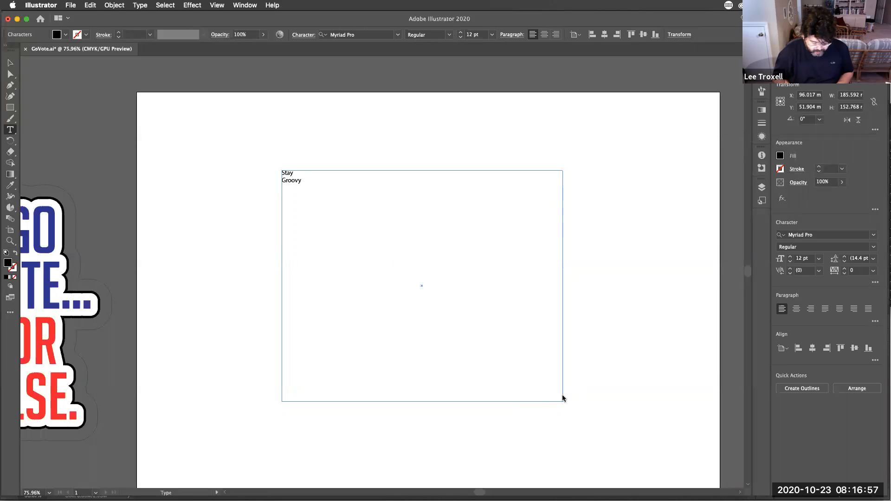
pyautogui.write('Man...')
# - Enlarge all the text in the frame to 110 pt
pyautogui.press('super+a')
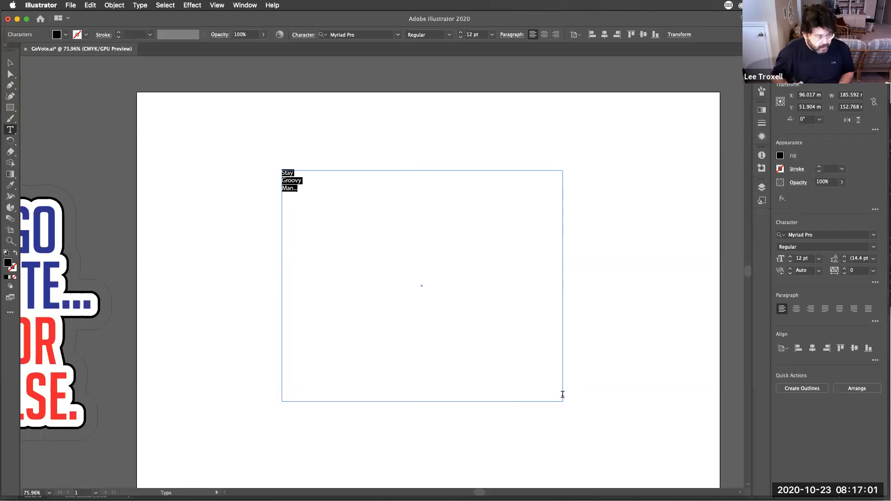
pyautogui.press('super')
pyautogui.press('super+shift+period')
pyautogui.press('super+shift+period')
pyautogui.press('super+shift+period')
pyautogui.press('super+shift+period')
pyautogui.press('super+shift+period')
pyautogui.press('super+shift+period')
pyautogui.press('super+shift+period')
pyautogui.press('super+shift+period')
pyautogui.press('super+shift+period')
pyautogui.press('super+shift+period')
pyautogui.press('super+shift+period')
pyautogui.press('super+shift+period')
pyautogui.press('super+shift+period')
pyautogui.press('super+shift+period')
pyautogui.press('super+shift+period')
pyautogui.press('super+shift+period')
pyautogui.press('super+shift+period')
pyautogui.press('super+shift+period')
pyautogui.press('super+shift+period')
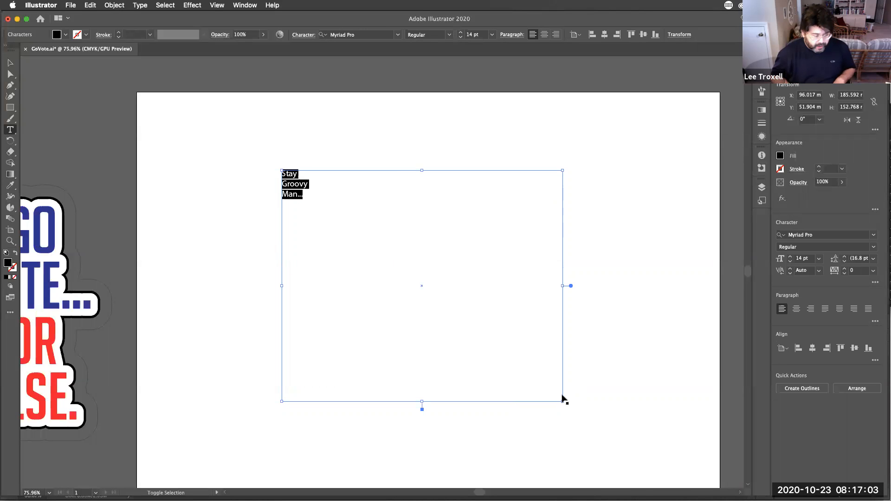
pyautogui.press('super+shift+period')
pyautogui.press('super+shift+period')
pyautogui.press('super+shift+period')
pyautogui.press('super+shift+period')
pyautogui.press('super+shift+period')
pyautogui.press('super+shift+period')
pyautogui.press('super+shift+period')
pyautogui.press('super+shift+period')
pyautogui.press('super+shift+period')
pyautogui.press('super+shift+period')
pyautogui.press('super+shift+period')
pyautogui.press('super+shift+period')
pyautogui.press('super+shift+period')
pyautogui.press('super+shift+period')
pyautogui.press('super+shift+period')
pyautogui.press('super+shift+period')
pyautogui.press('super+shift+period')
pyautogui.press('super+shift+period')
pyautogui.press('super+shift+period')
pyautogui.press('super+shift+period')
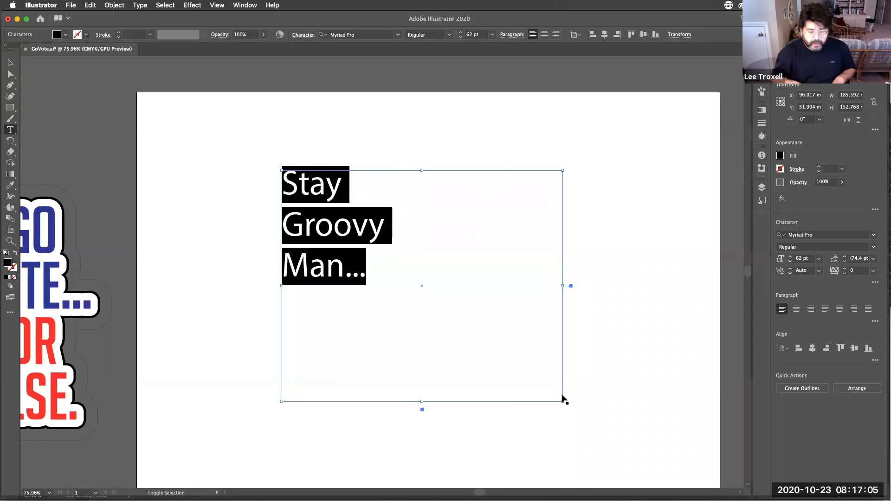
pyautogui.press('super+shift+period')
pyautogui.press('super+shift+period')
pyautogui.press('super+shift+period')
pyautogui.press('super+shift+period')
pyautogui.press('super+shift+period')
pyautogui.press('super+shift+period')
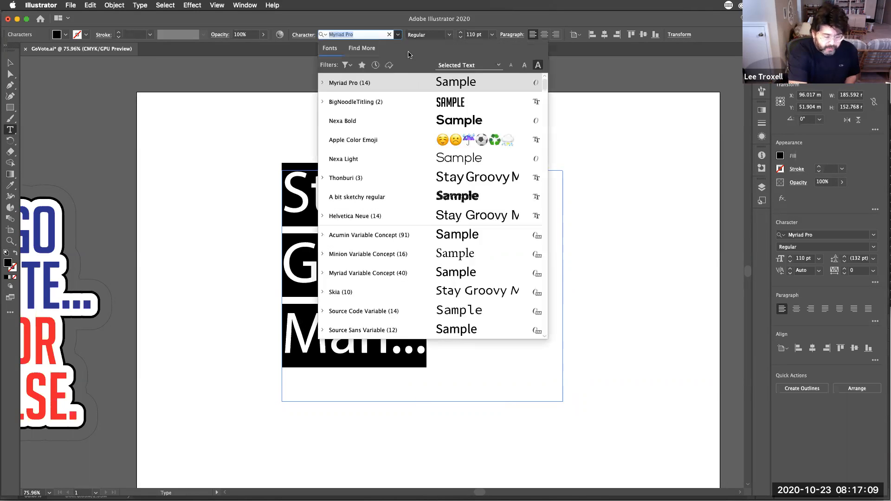
# - Change the text's font to Blenny Black and move the text frame slightly up and right on the artboard
pyautogui.click(397, 35)
pyautogui.moveTo(545, 88); pyautogui.dragTo(543, 121)
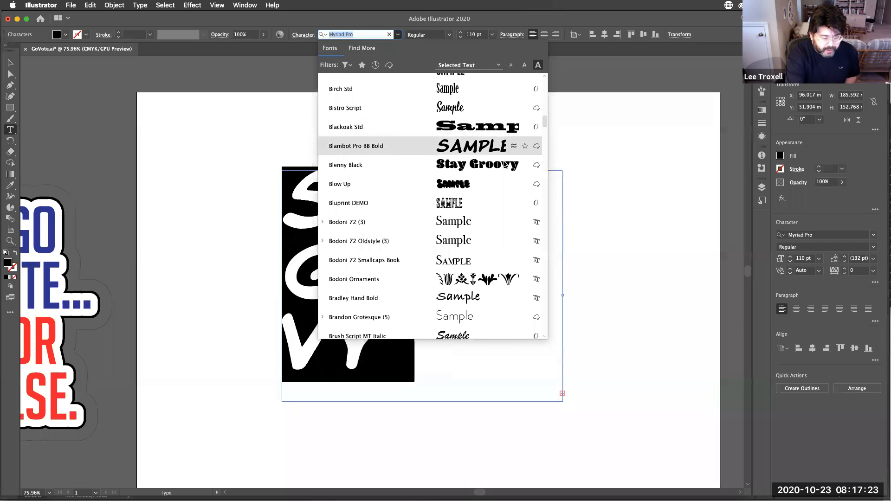
pyautogui.click(503, 166)
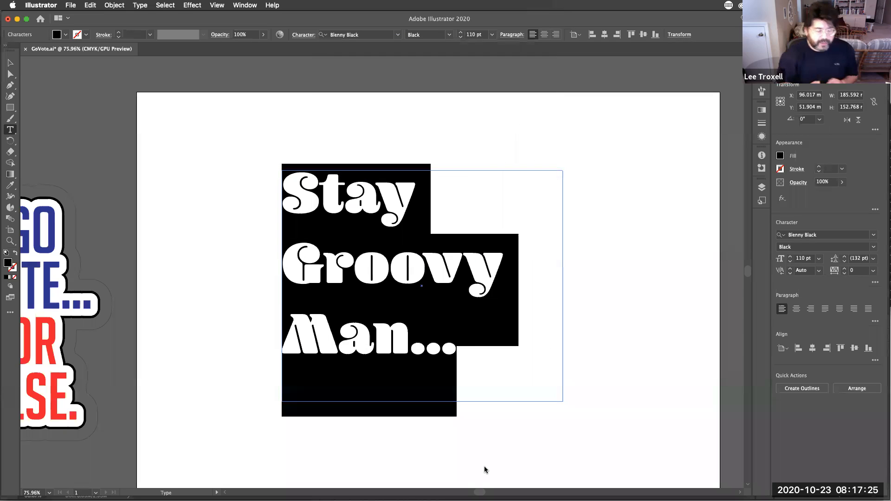
pyautogui.press('Escape')
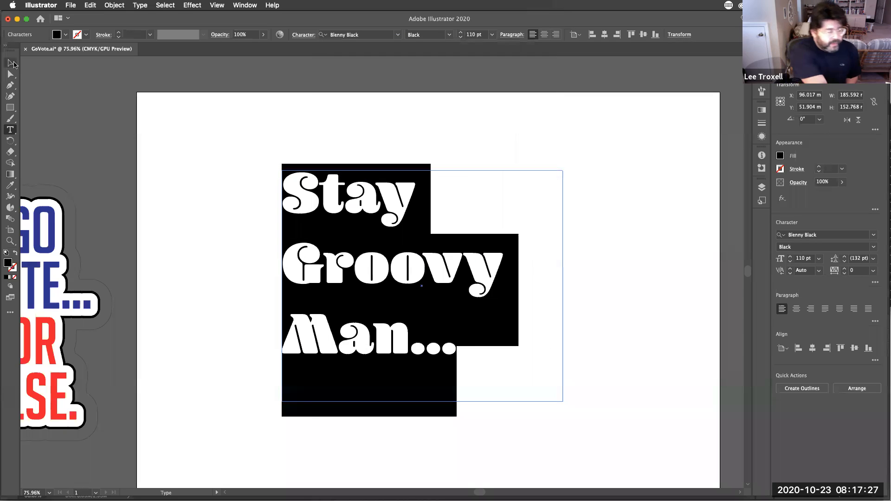
pyautogui.moveTo(409, 268); pyautogui.dragTo(434, 235)
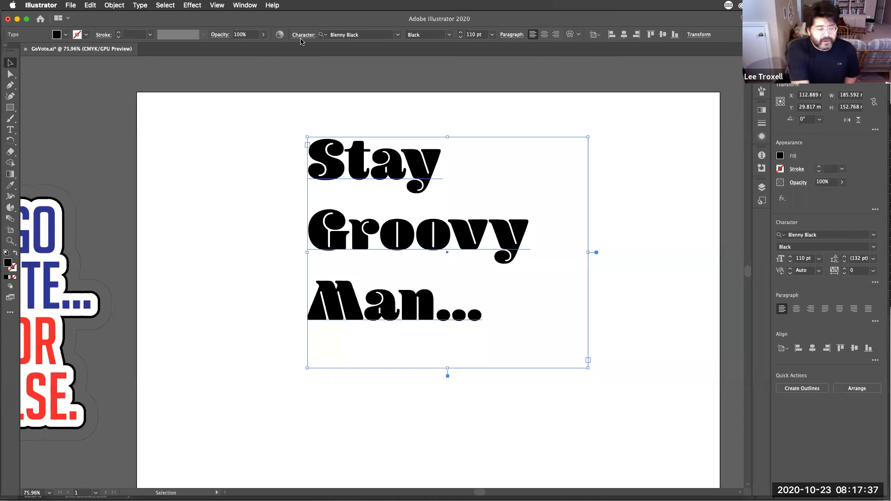
# - Show the Character settings and place them right beside the text frame
pyautogui.click(246, 5)
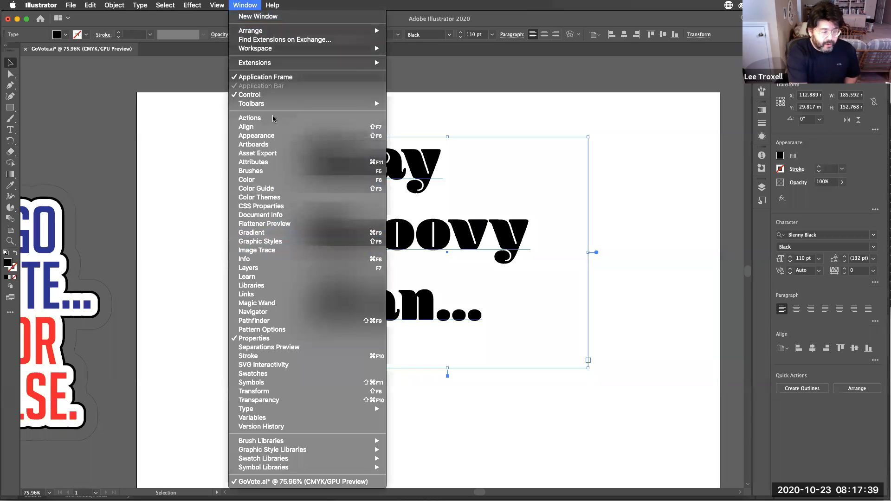
pyautogui.moveTo(383, 411)
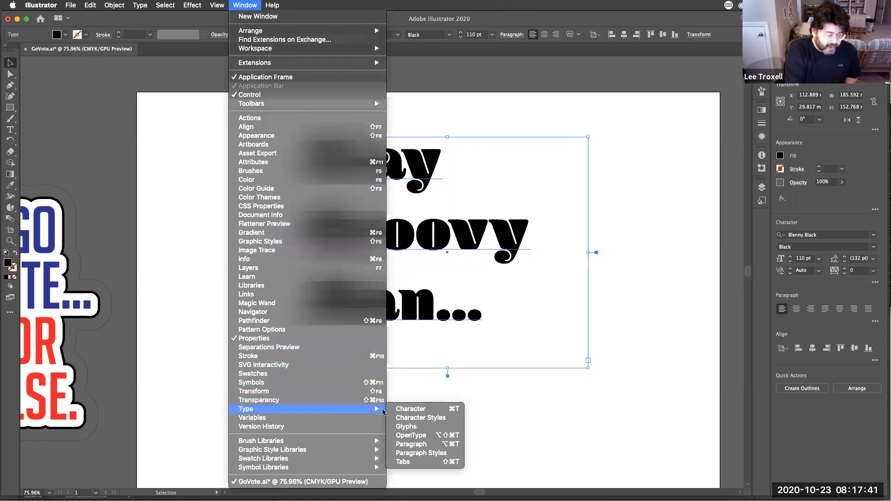
pyautogui.click(454, 412)
pyautogui.moveTo(267, 188); pyautogui.dragTo(683, 177)
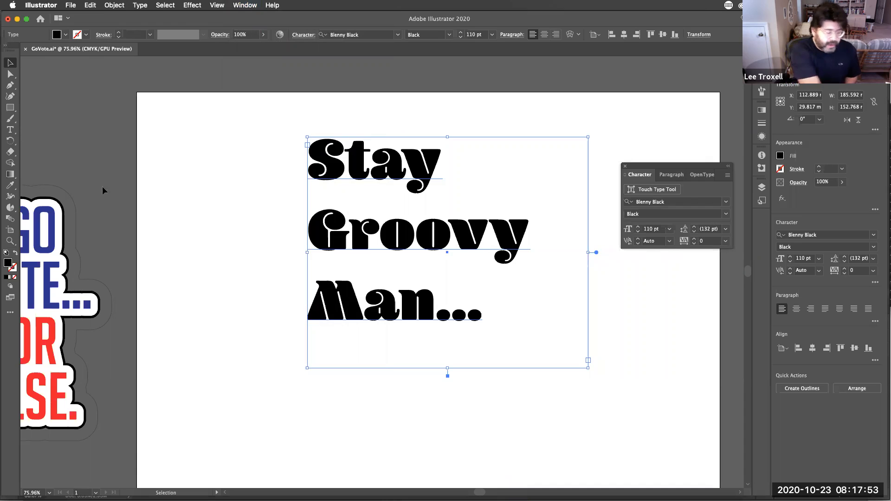
pyautogui.moveTo(691, 182); pyautogui.dragTo(665, 173)
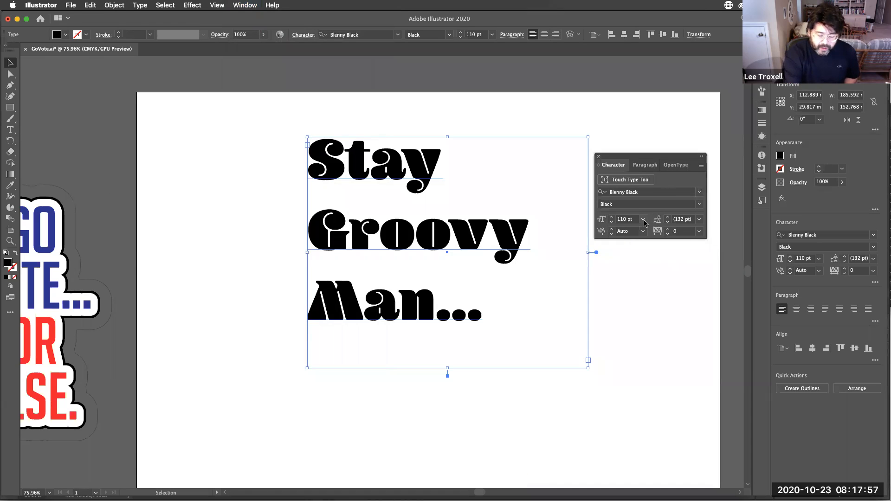
# - Try 72 pt leading on the three lines and change it to 80 pt
pyautogui.click(699, 220)
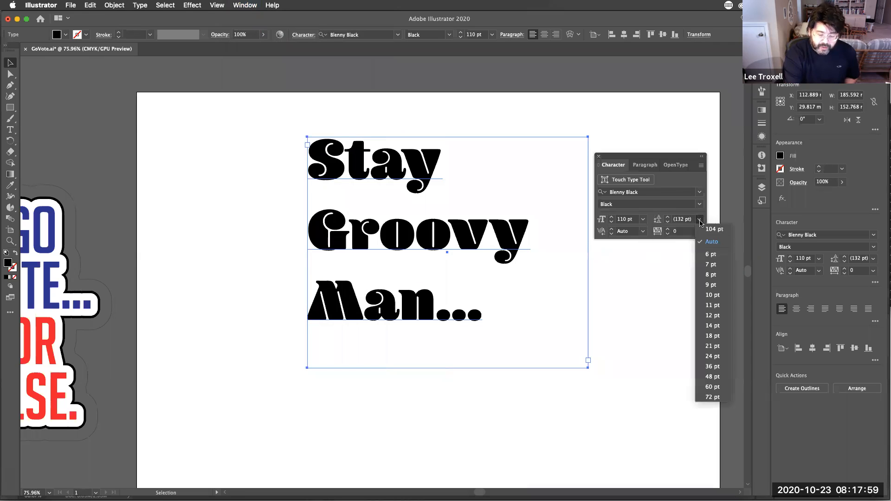
pyautogui.click(713, 397)
pyautogui.click(690, 220)
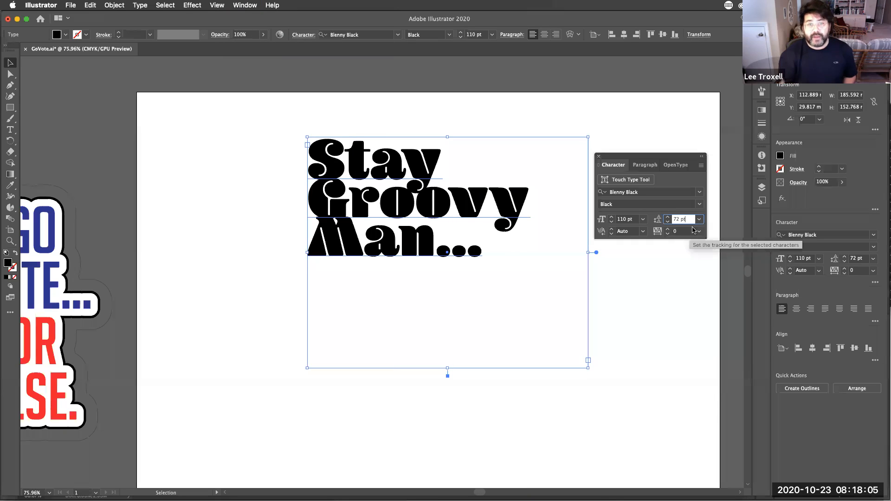
pyautogui.click(655, 225)
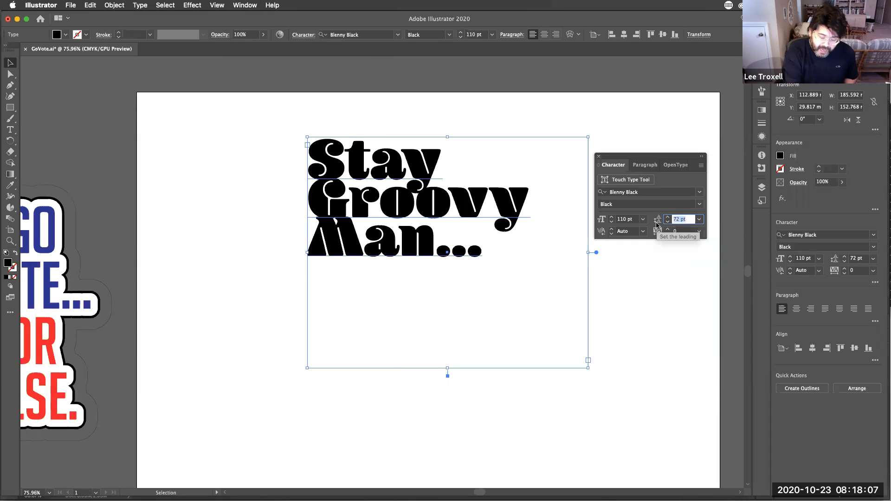
pyautogui.write('80')
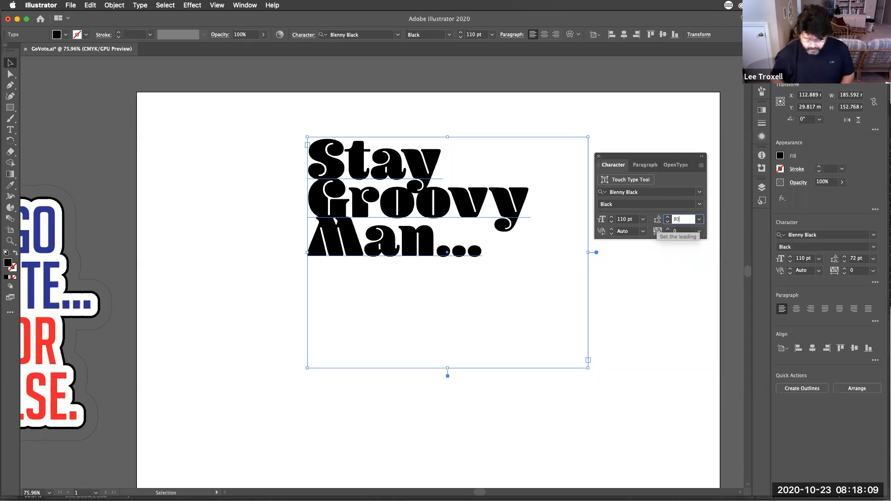
pyautogui.press('Return')
# - Fine-tune the leading of the three lines to 86 pt
pyautogui.click(690, 221)
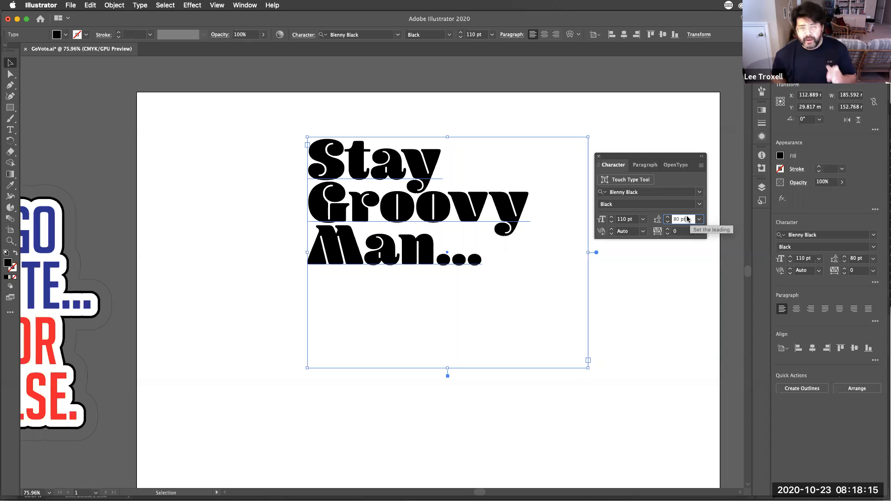
pyautogui.press('Up')
pyautogui.press('Up')
pyautogui.press('Up')
pyautogui.press('Up')
pyautogui.press('Up')
pyautogui.press('Up')
pyautogui.press('Up')
pyautogui.press('Up')
pyautogui.press('Up')
pyautogui.press('Up')
pyautogui.press('Up')
pyautogui.press('Up')
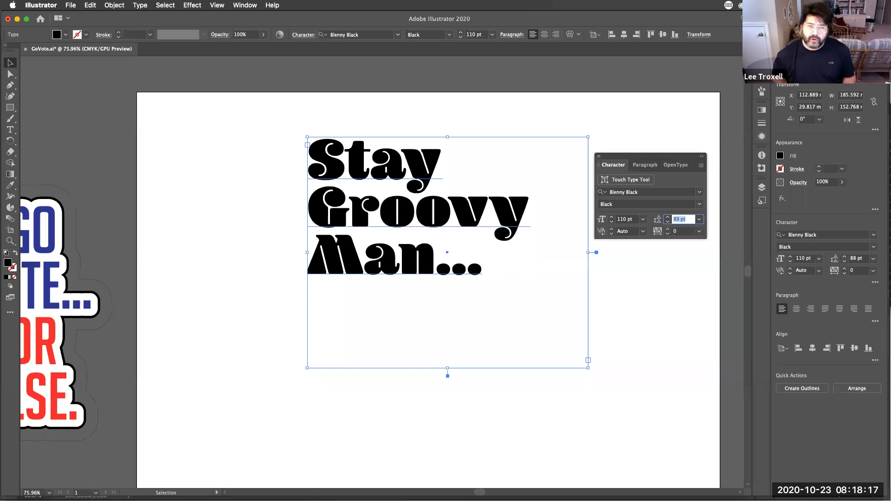
pyautogui.press('Down')
pyautogui.press('Down')
pyautogui.press('Down')
pyautogui.press('Down')
pyautogui.press('Down')
pyautogui.press('Down')
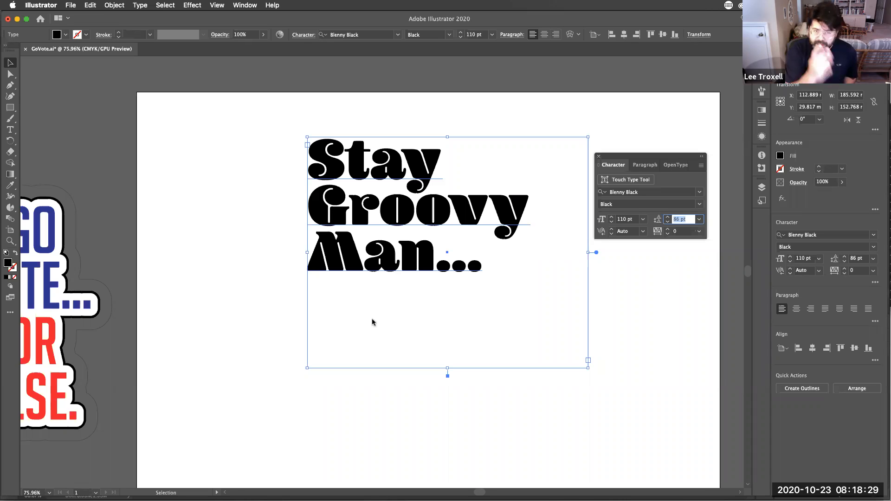
# - Select all the text in the frame and set its kerning to Optical
pyautogui.click(15, 130)
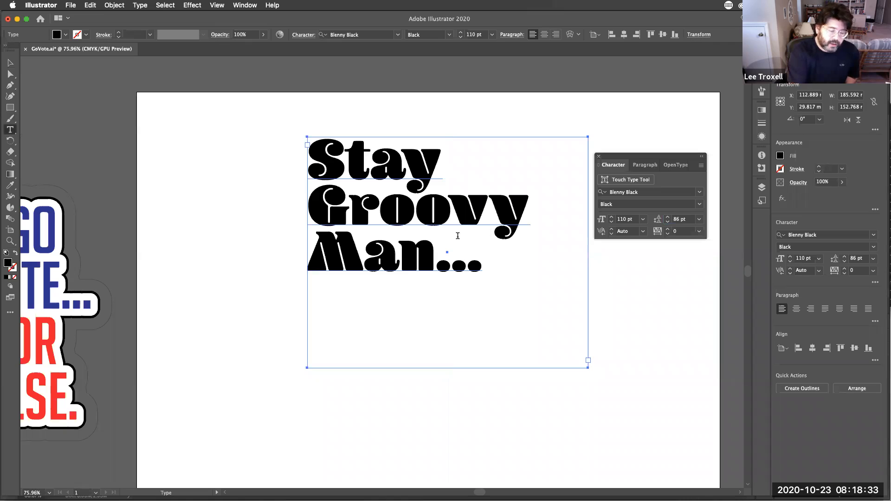
pyautogui.moveTo(310, 148); pyautogui.dragTo(552, 255)
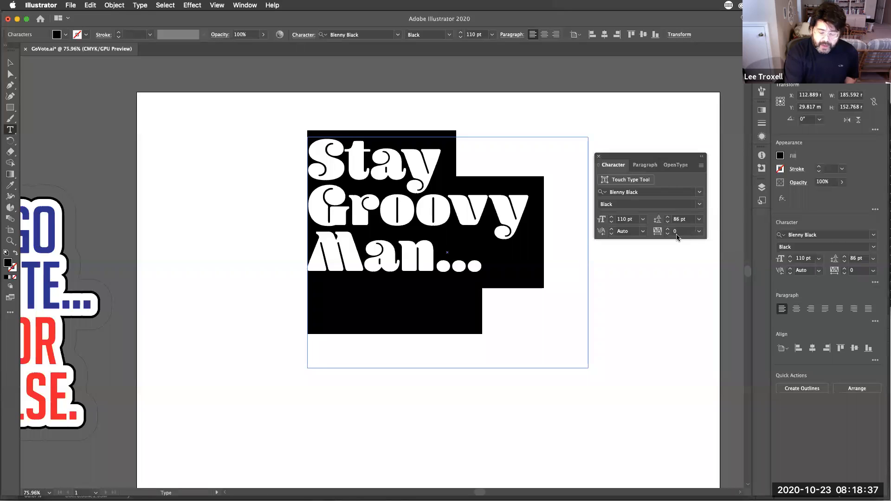
pyautogui.click(643, 232)
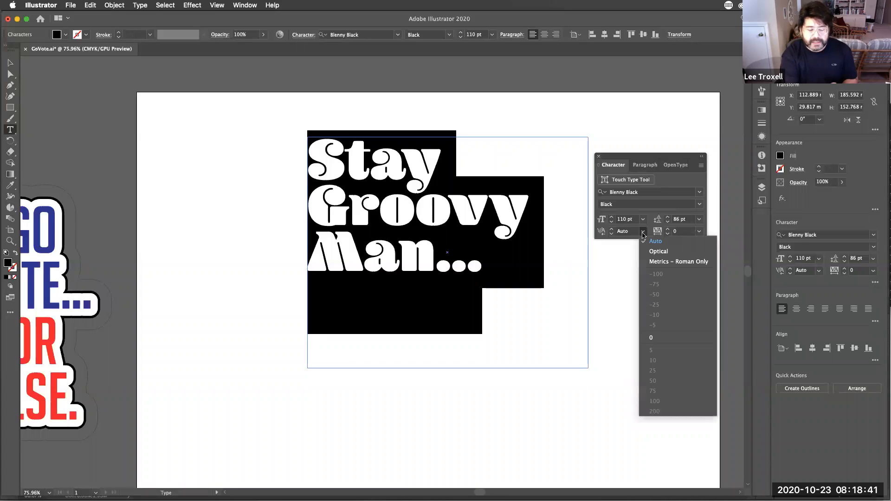
pyautogui.click(688, 253)
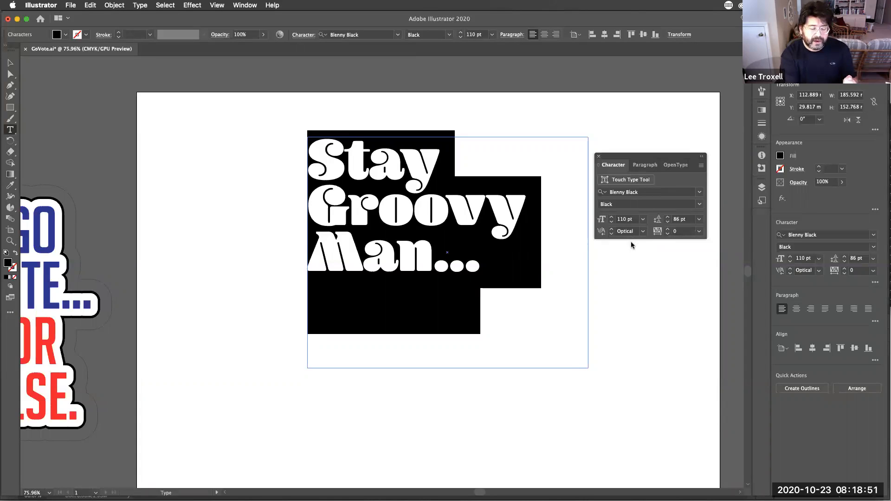
# - Compare the text with Auto kerning, restore Optical kerning, and place the text cursor inside "Groovy"
pyautogui.click(643, 232)
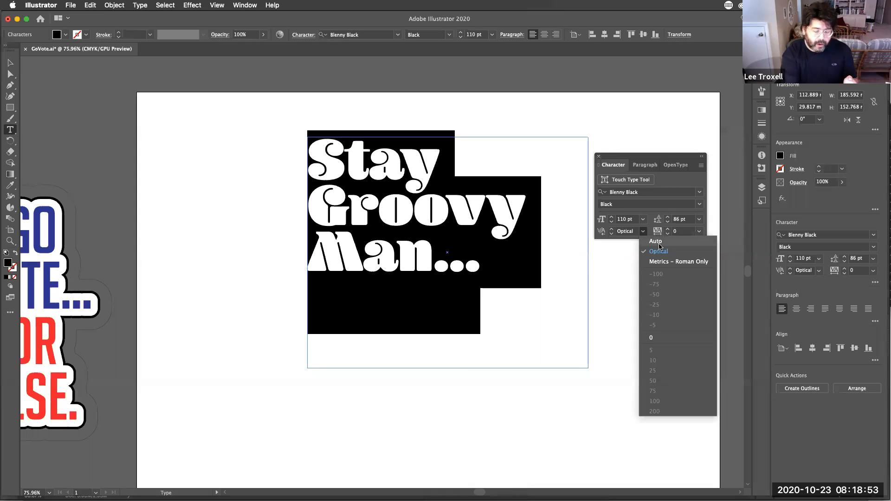
pyautogui.click(657, 241)
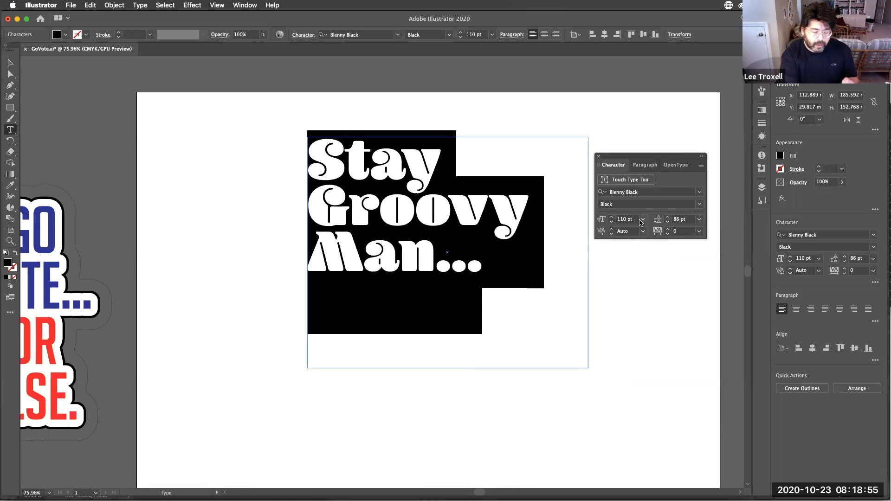
pyautogui.click(643, 232)
pyautogui.click(657, 254)
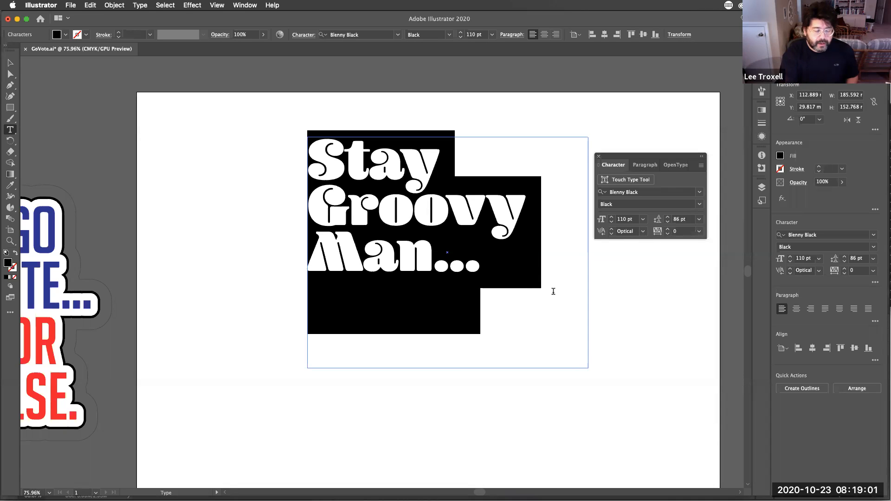
pyautogui.click(478, 214)
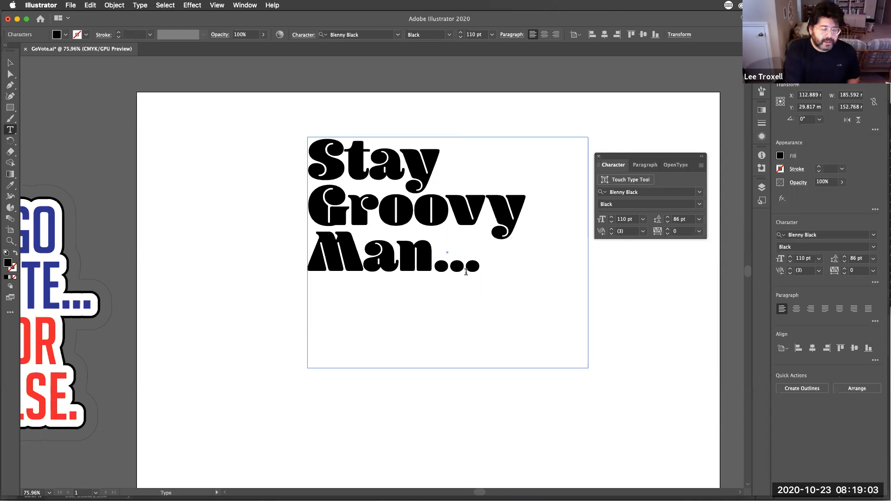
# - Select the "a" in "Stay" and tighten its tracking to -7
pyautogui.moveTo(378, 162); pyautogui.dragTo(401, 161)
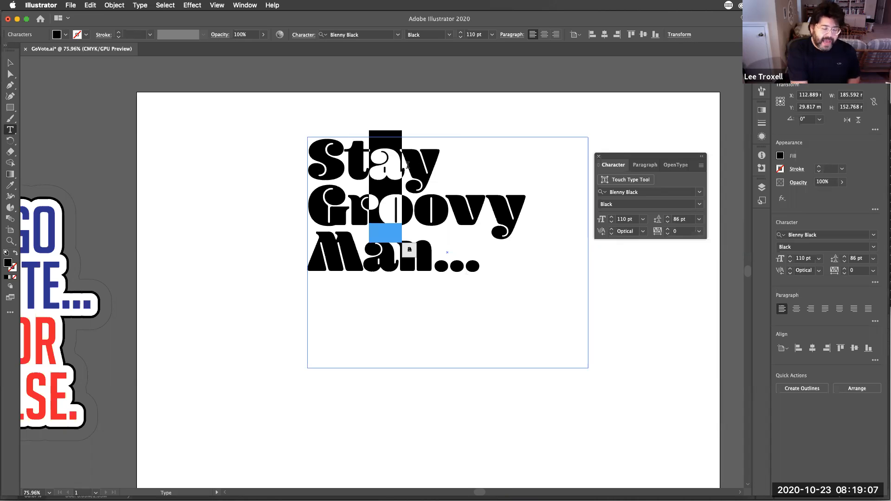
pyautogui.click(455, 139)
pyautogui.press('super+space')
pyautogui.moveTo(398, 158); pyautogui.dragTo(422, 180)
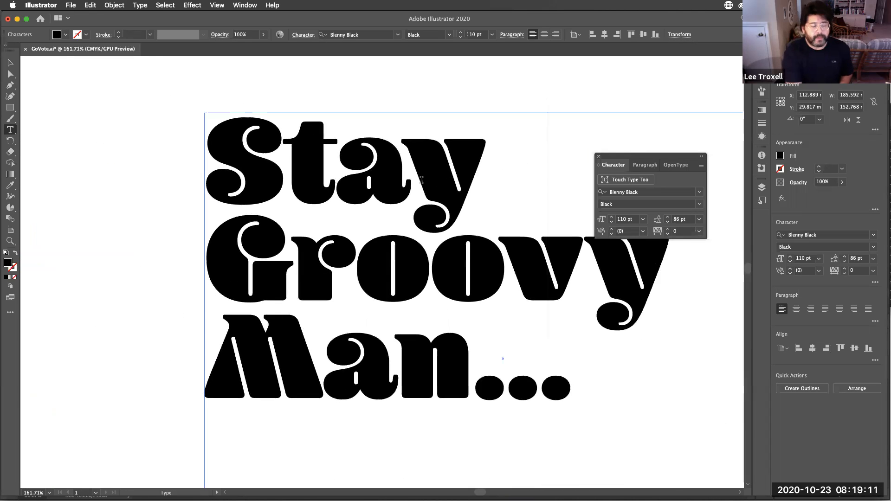
pyautogui.moveTo(352, 171); pyautogui.dragTo(440, 213)
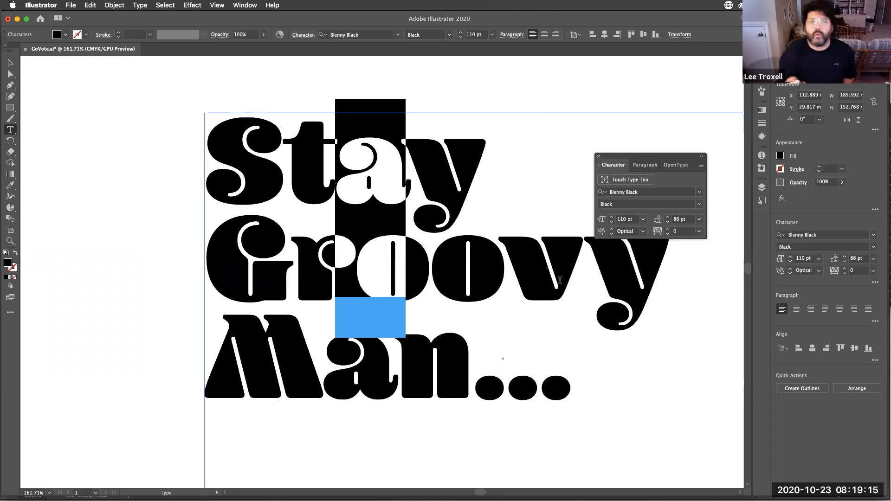
pyautogui.click(669, 234)
pyautogui.click(669, 234)
pyautogui.click(669, 233)
pyautogui.click(668, 233)
pyautogui.click(668, 233)
pyautogui.click(669, 233)
pyautogui.click(668, 234)
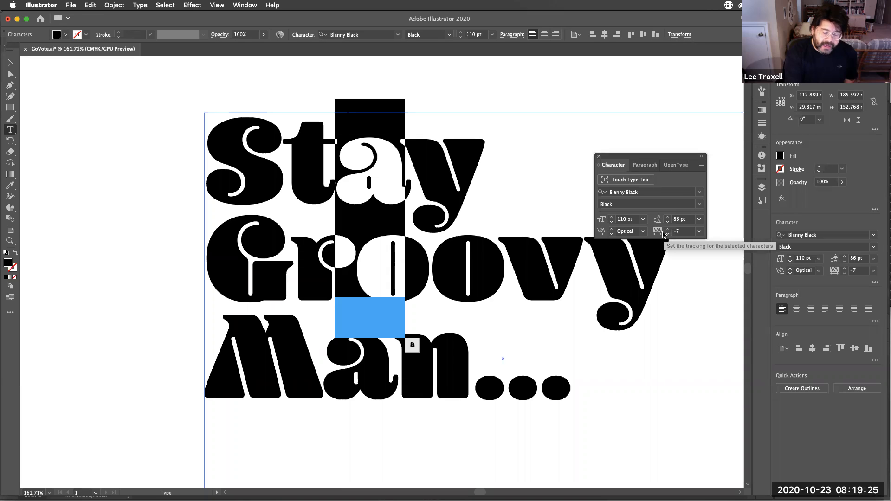
# - Set the tracking of the "a" in "Stay" to -25 and select the whole text frame as an object
pyautogui.click(699, 231)
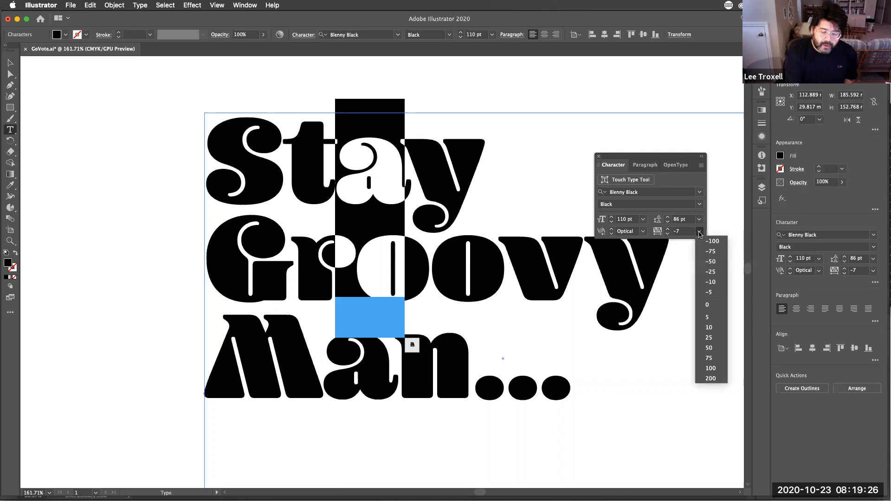
pyautogui.click(711, 272)
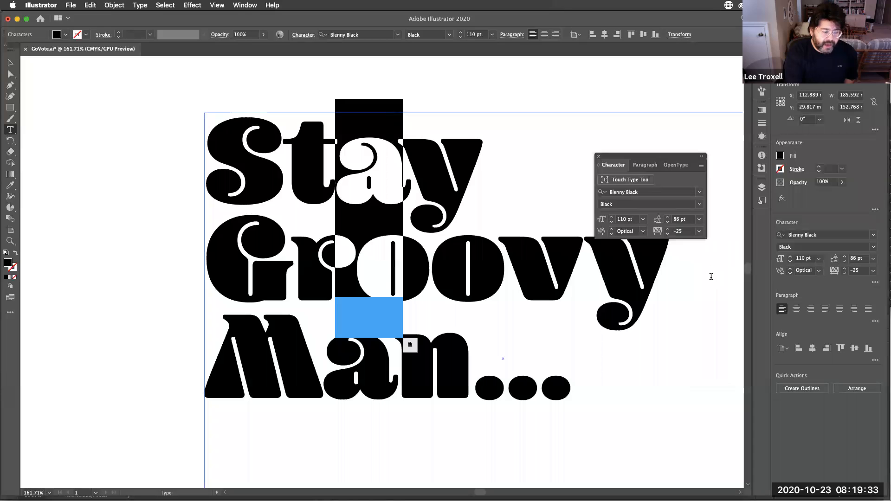
pyautogui.click(585, 341)
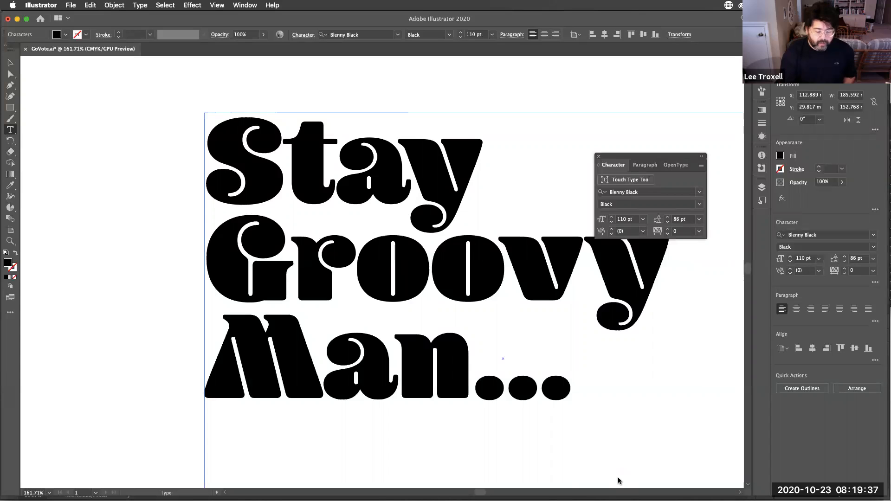
pyautogui.click(11, 62)
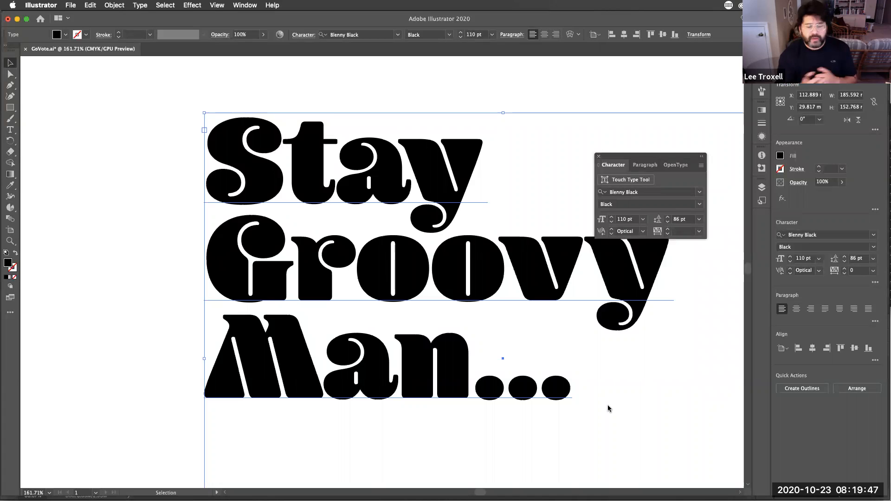
# - Detach the toolbar so it floats beside the lettering and activate the Shear tool
pyautogui.click(699, 204)
pyautogui.click(701, 206)
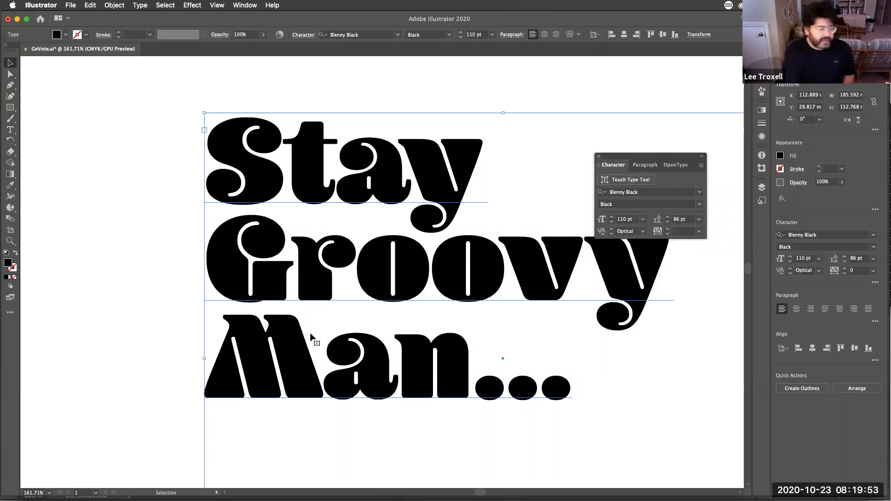
pyautogui.moveTo(13, 51); pyautogui.dragTo(145, 133)
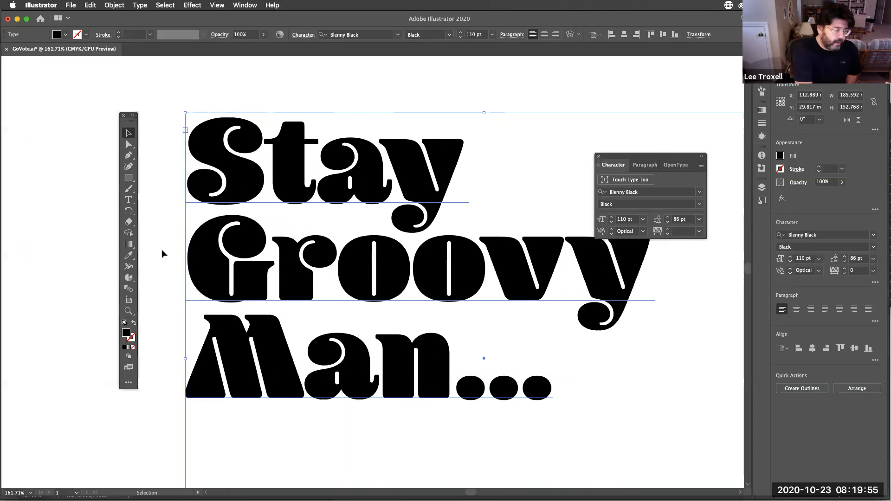
pyautogui.click(132, 211)
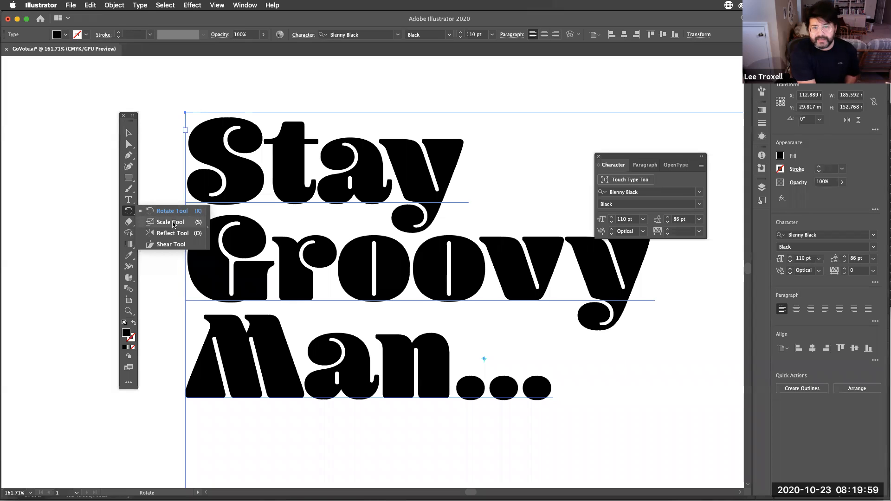
pyautogui.click(180, 245)
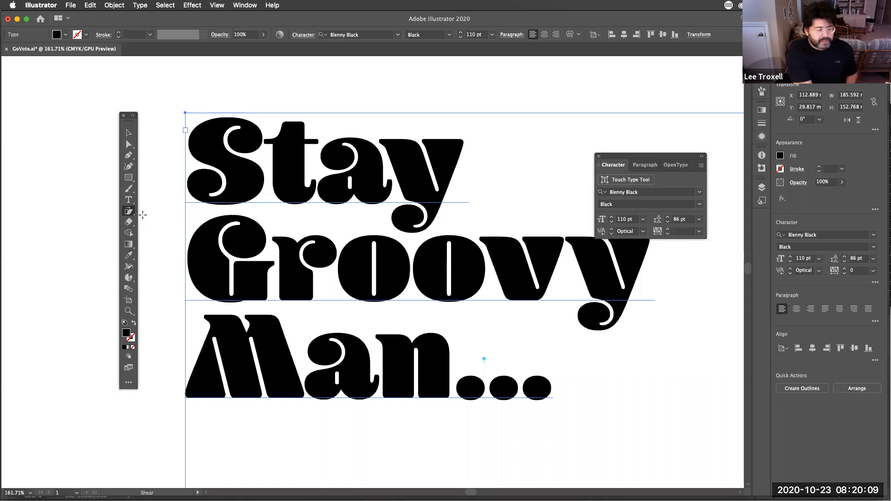
pyautogui.click(131, 213)
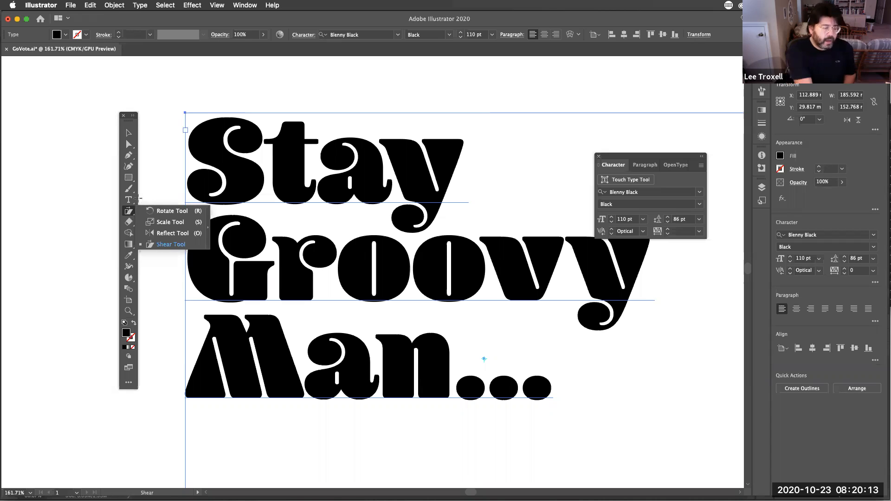
# - Try shearing the lettering forward, vertically and backward, undoing each attempt
pyautogui.moveTo(234, 106); pyautogui.dragTo(276, 106)
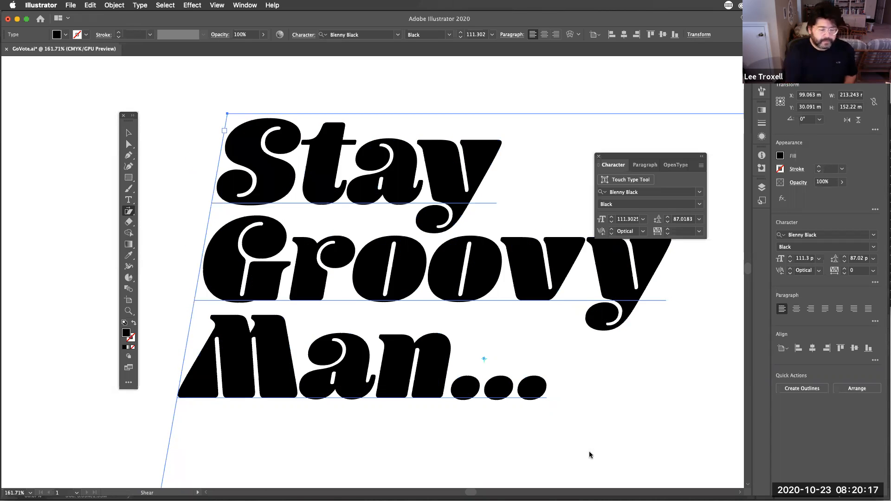
pyautogui.press('super+z')
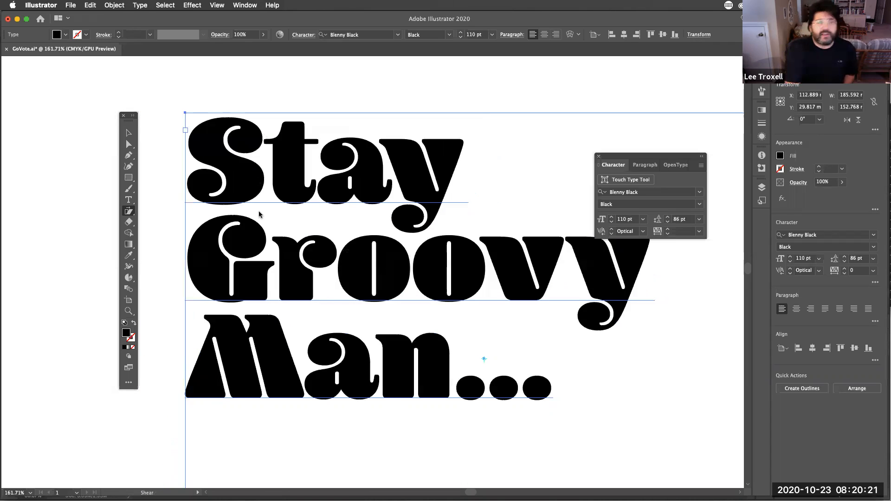
pyautogui.moveTo(274, 206); pyautogui.dragTo(442, 477)
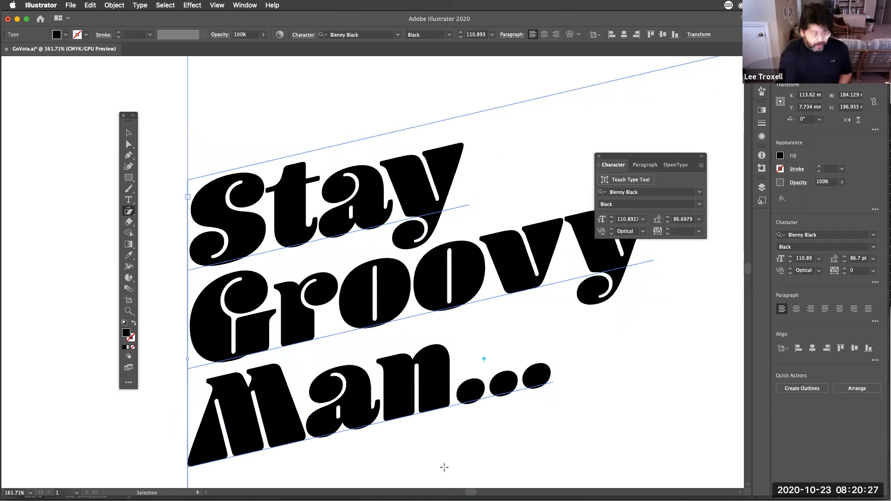
pyautogui.press('super+z')
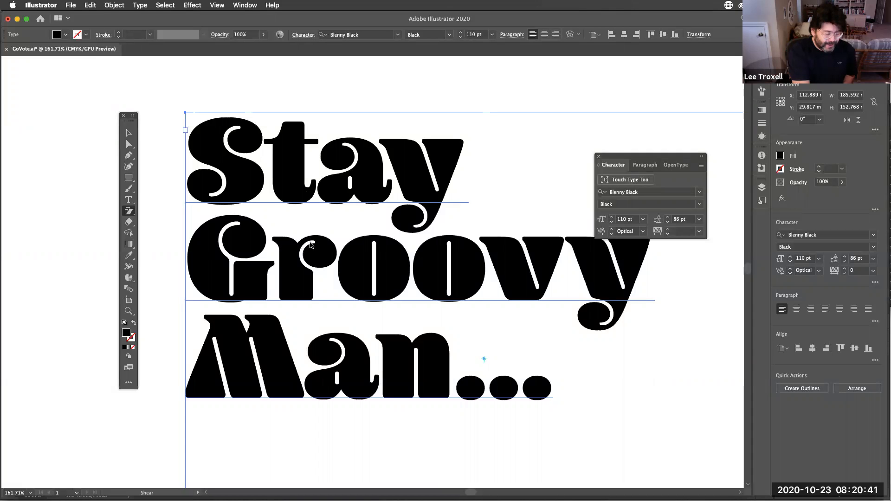
pyautogui.moveTo(311, 245); pyautogui.dragTo(276, 261)
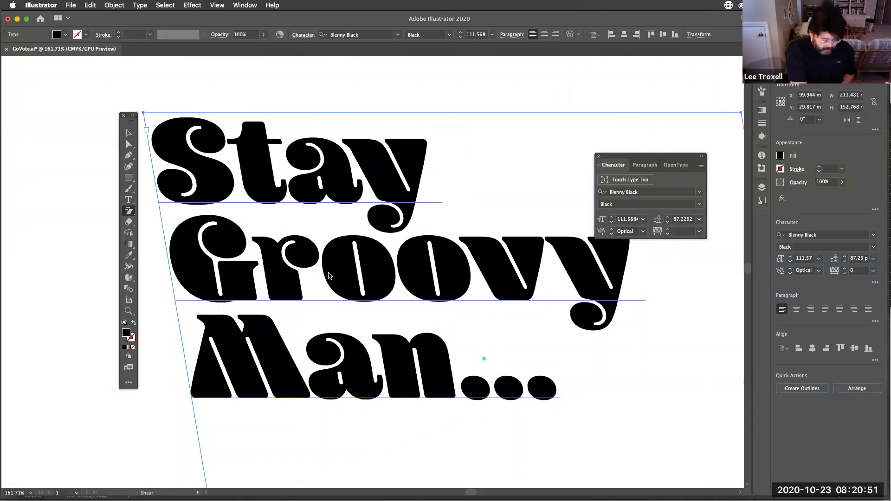
pyautogui.press('super+z')
# - Shear the lettering horizontally into a backward lean with a frame about 225 mm wide, and deselect it
pyautogui.moveTo(336, 267); pyautogui.dragTo(323, 253)
pyautogui.moveTo(132, 123); pyautogui.dragTo(63, 124)
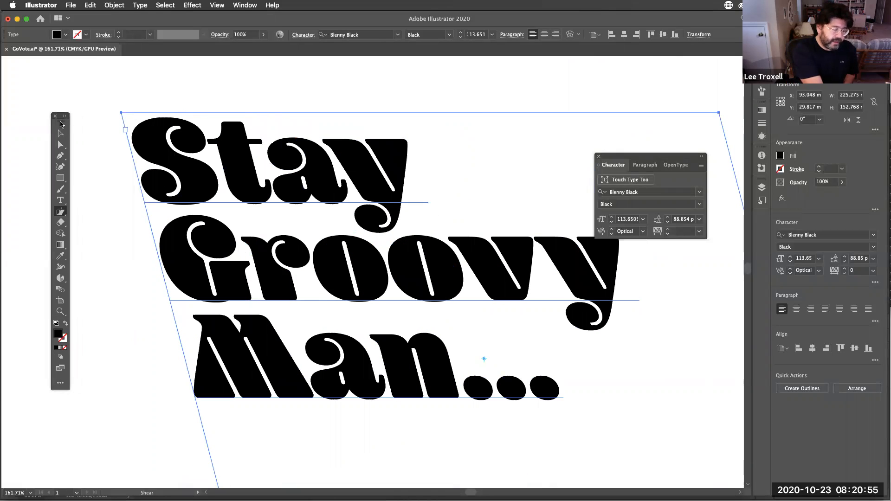
pyautogui.press('v')
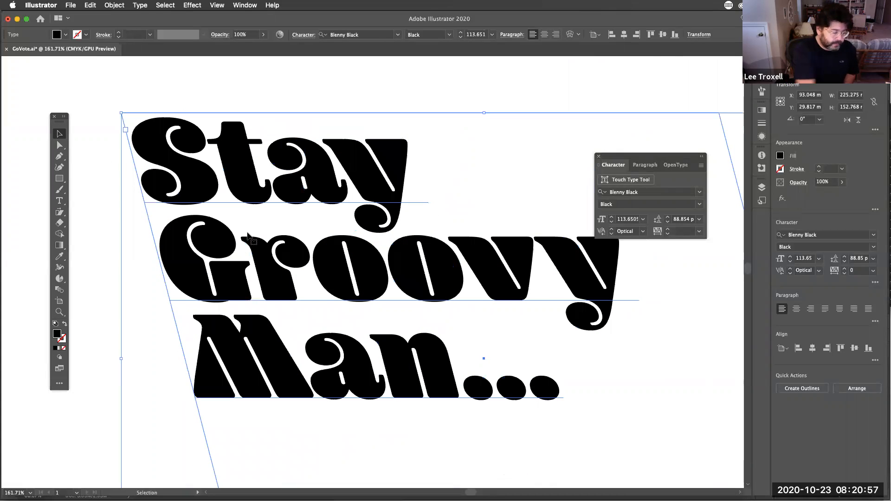
pyautogui.click(617, 355)
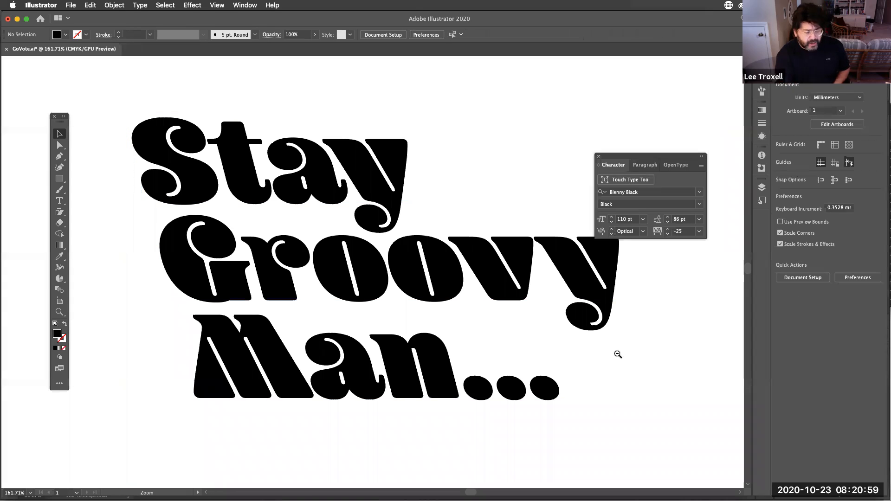
pyautogui.keyDown('alt'); pyautogui.keyDown('super'); pyautogui.click(617, 355); pyautogui.keyUp('super'); pyautogui.keyUp('alt')
pyautogui.keyDown('alt'); pyautogui.keyDown('super'); pyautogui.click(435, 342); pyautogui.keyUp('super'); pyautogui.keyUp('alt')
pyautogui.moveTo(386, 322); pyautogui.dragTo(626, 428)
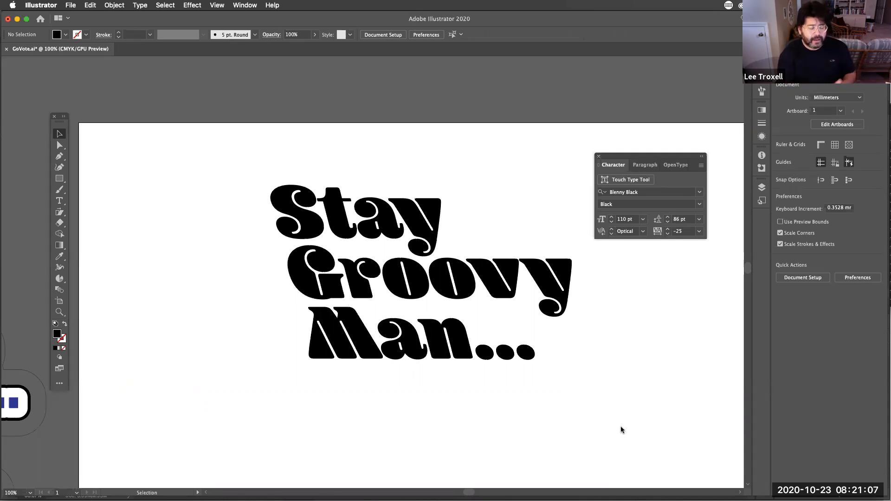
# - Place a copy of the sheared text at about X 323 mm, Y 85 mm and shift the original slightly up and left
pyautogui.click(496, 287)
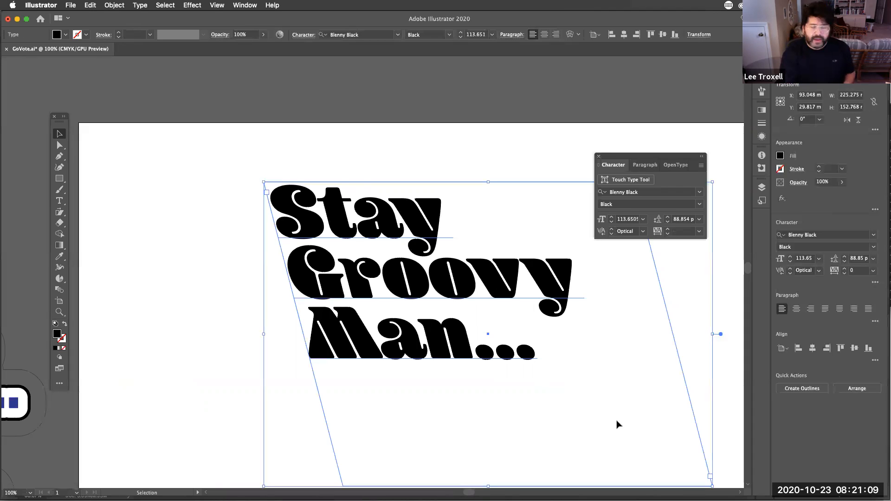
pyautogui.press('super+v')
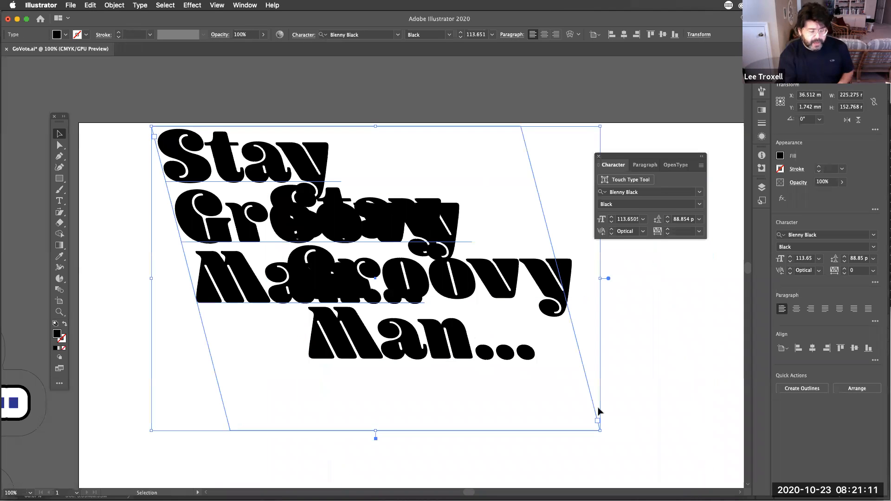
pyautogui.moveTo(308, 156); pyautogui.dragTo(682, 346)
pyautogui.moveTo(568, 371); pyautogui.dragTo(735, 353)
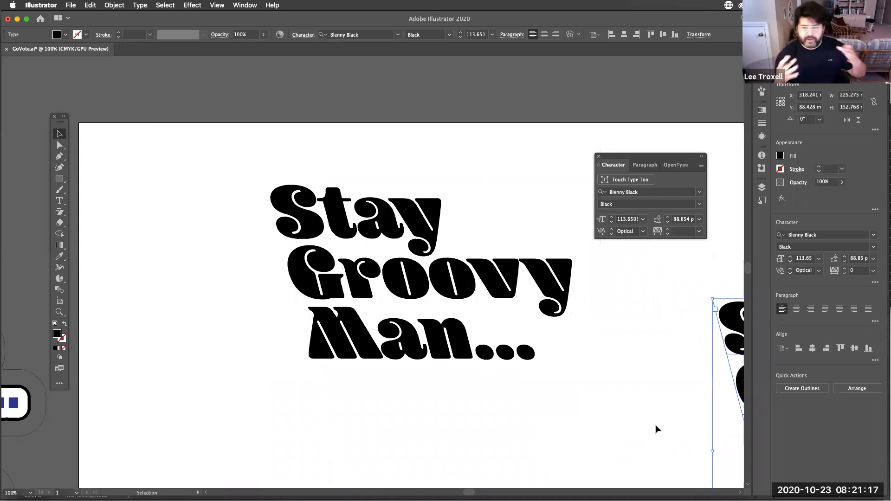
pyautogui.moveTo(724, 334); pyautogui.dragTo(733, 328)
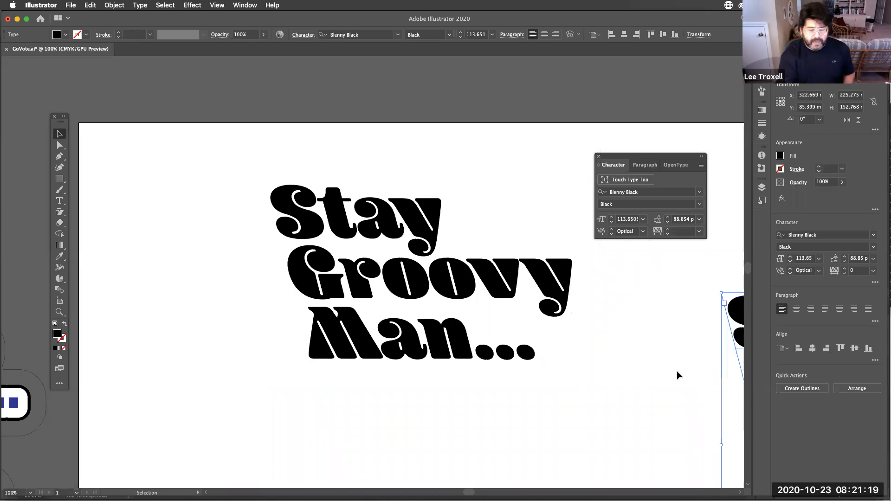
pyautogui.moveTo(443, 339); pyautogui.dragTo(406, 330)
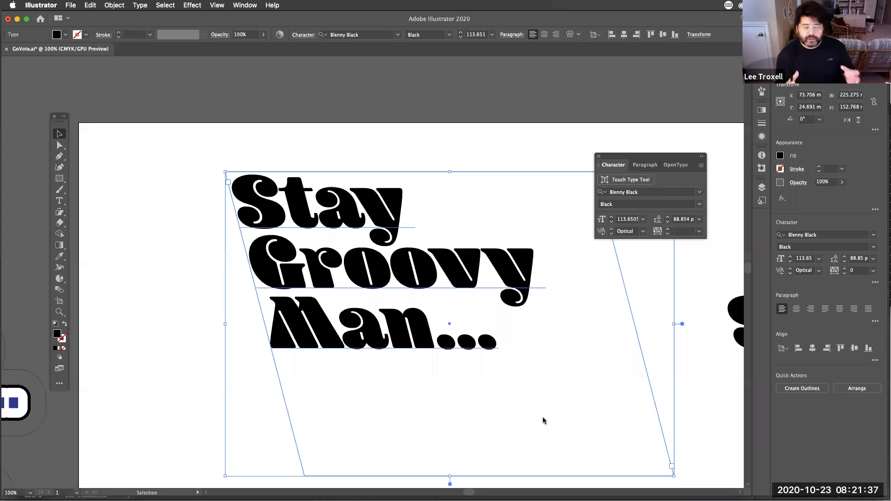
# - Convert the original lettering to outlines and place a copy of the outlined group below it at about X 89 mm, Y 140 mm
pyautogui.click(315, 140)
pyautogui.click(280, 180)
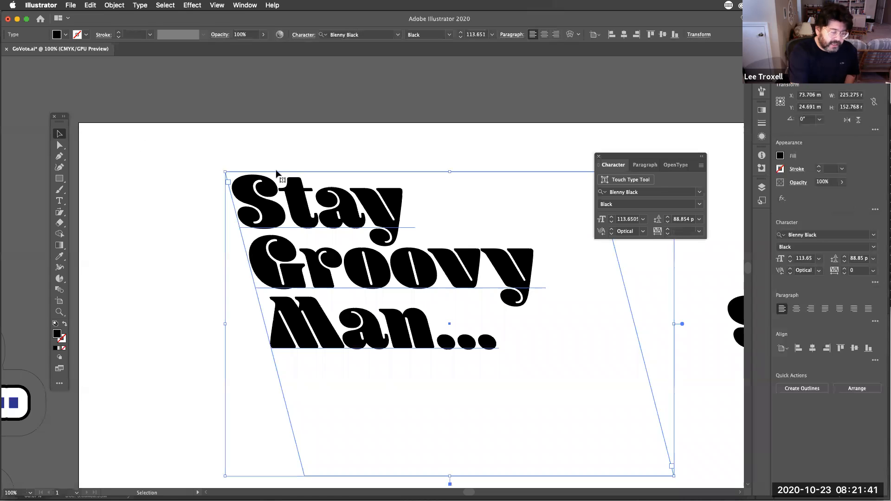
pyautogui.click(139, 6)
pyautogui.moveTo(244, 140)
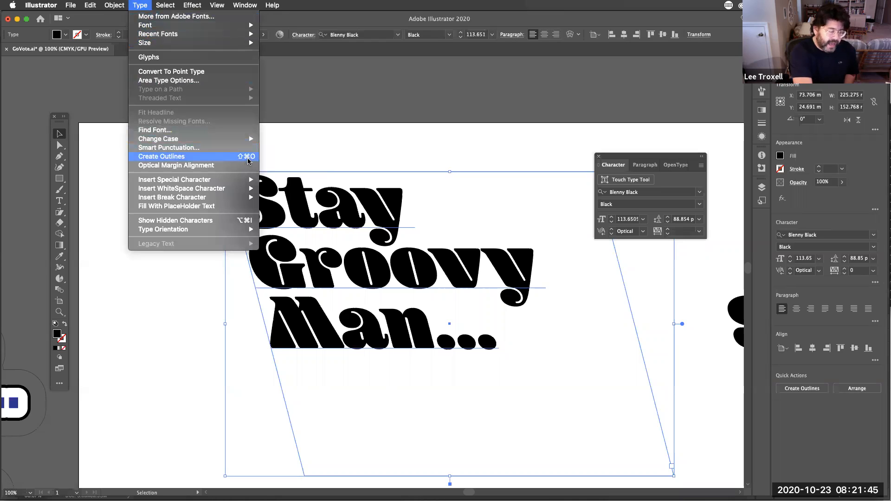
pyautogui.click(250, 159)
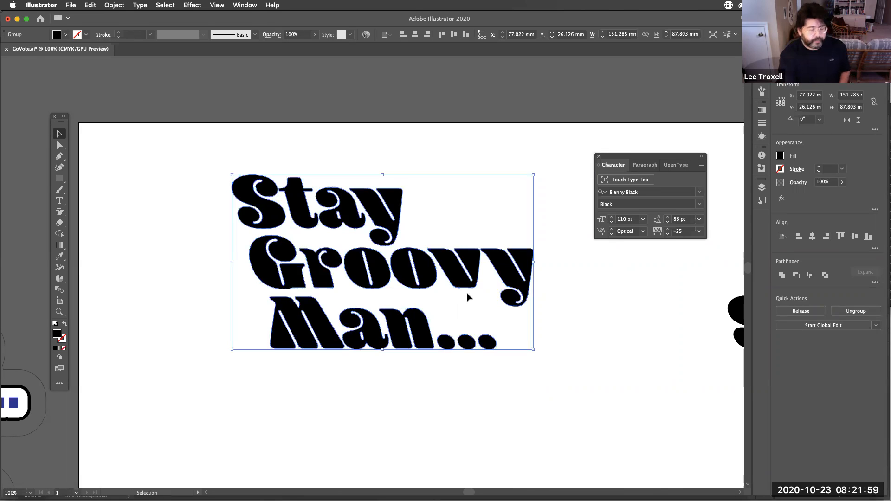
pyautogui.moveTo(373, 210); pyautogui.dragTo(395, 432)
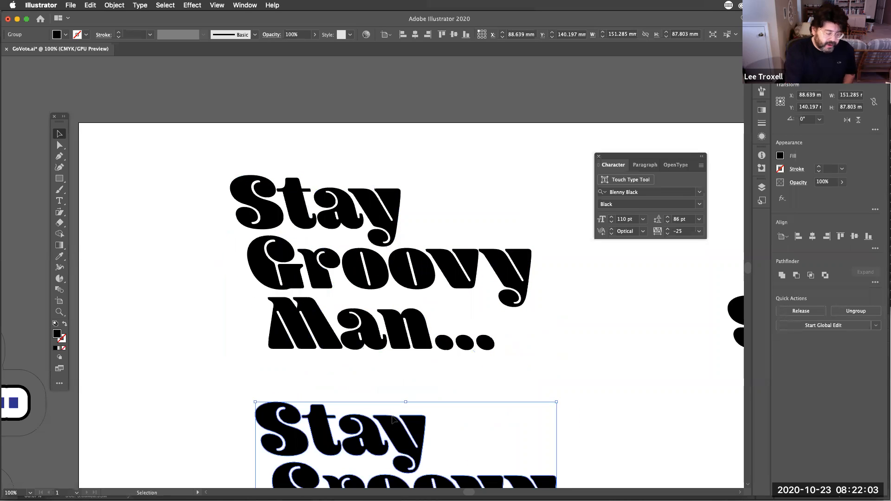
# - Give the upper outlined lettering group a black stroke with a weight of 28 pt
pyautogui.click(381, 337)
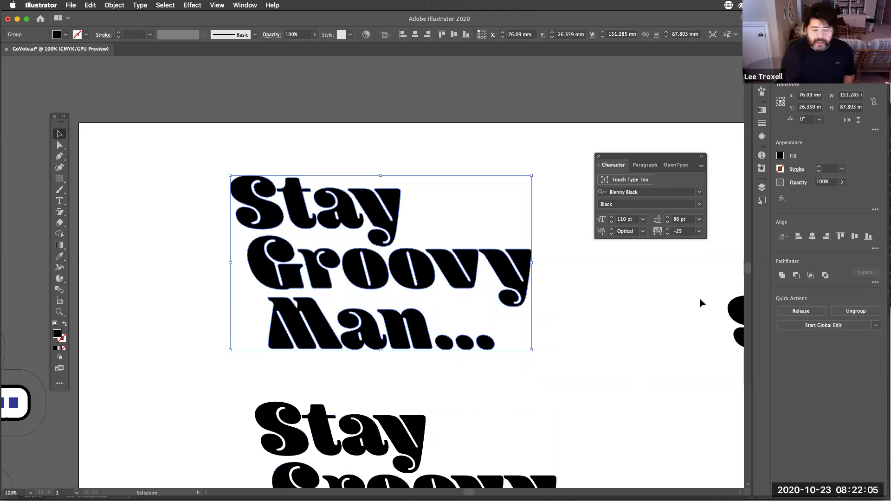
pyautogui.click(254, 6)
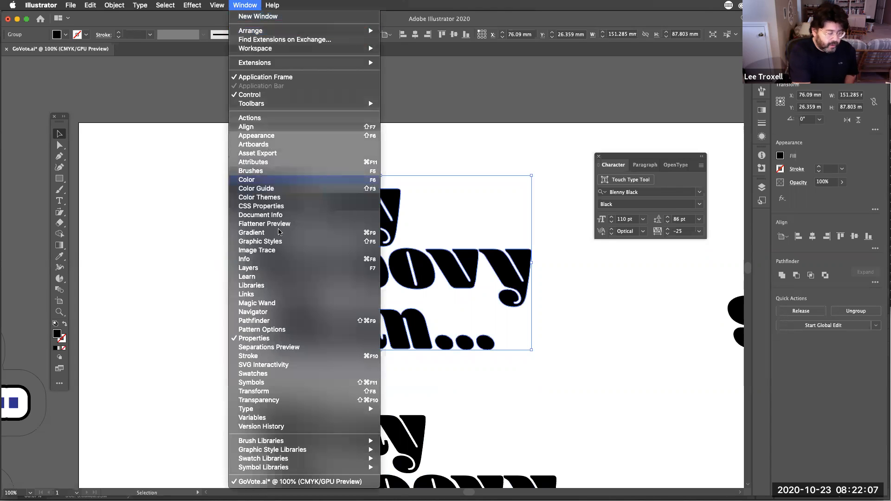
pyautogui.click(297, 356)
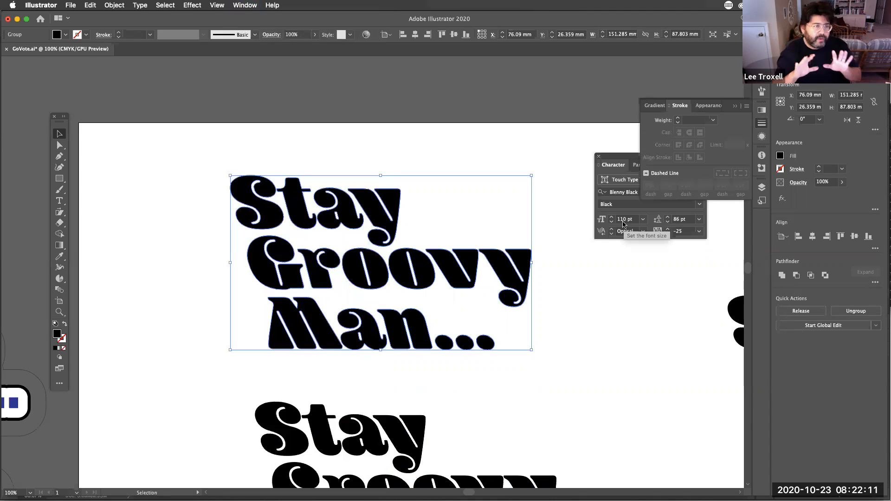
pyautogui.click(678, 119)
pyautogui.click(678, 118)
pyautogui.click(678, 118)
pyautogui.click(679, 119)
pyautogui.click(678, 119)
pyautogui.click(678, 119)
pyautogui.click(678, 119)
pyautogui.click(678, 118)
pyautogui.click(678, 119)
pyautogui.click(678, 119)
pyautogui.click(679, 119)
pyautogui.click(678, 119)
pyautogui.click(678, 119)
pyautogui.click(678, 119)
pyautogui.click(679, 119)
pyautogui.click(678, 119)
pyautogui.click(678, 119)
pyautogui.click(679, 119)
pyautogui.click(679, 119)
pyautogui.click(678, 119)
pyautogui.click(678, 119)
pyautogui.click(678, 119)
pyautogui.click(678, 123)
pyautogui.click(678, 123)
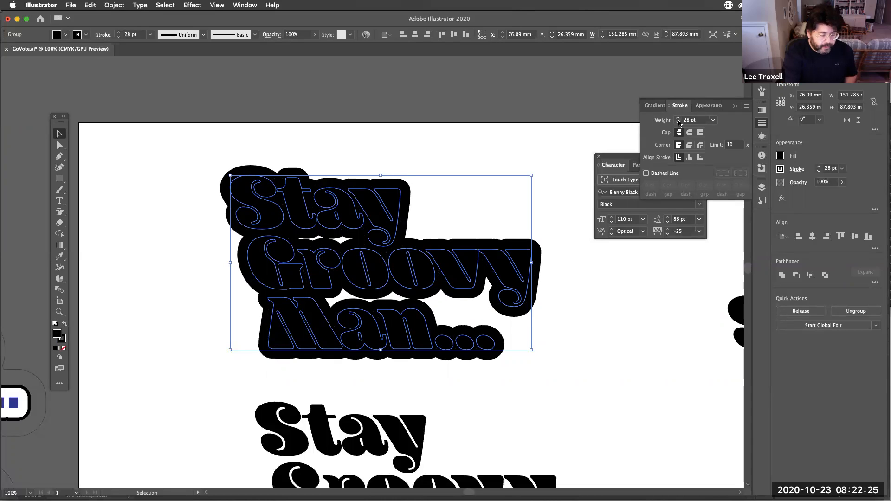
# - Set the upper outlined lettering's stroke weight to 29 pt and shift the group slightly left to about X 73 mm, Y 27 mm
pyautogui.click(678, 119)
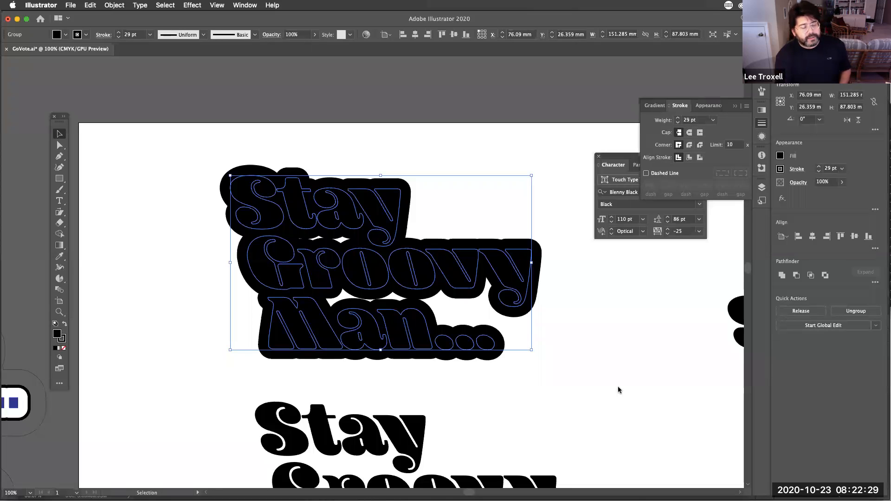
pyautogui.moveTo(421, 283)
pyautogui.mouseDown()
pyautogui.moveTo(417, 275)
pyautogui.moveTo(416, 284)
pyautogui.mouseUp()
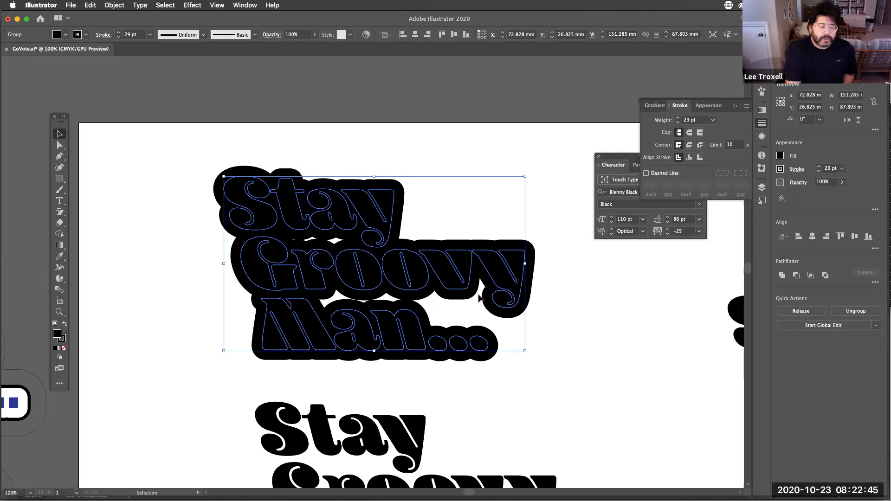
pyautogui.click(114, 5)
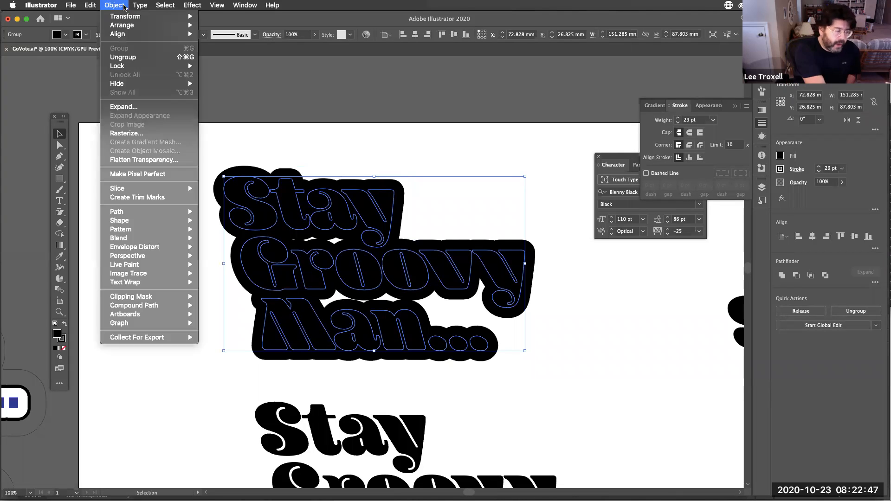
pyautogui.click(154, 112)
pyautogui.click(546, 298)
pyautogui.click(520, 292)
pyautogui.click(537, 282)
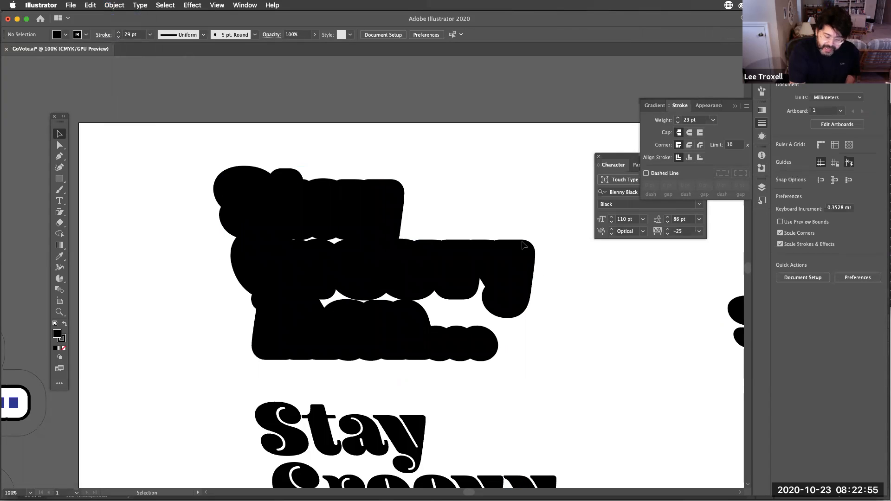
pyautogui.click(516, 275)
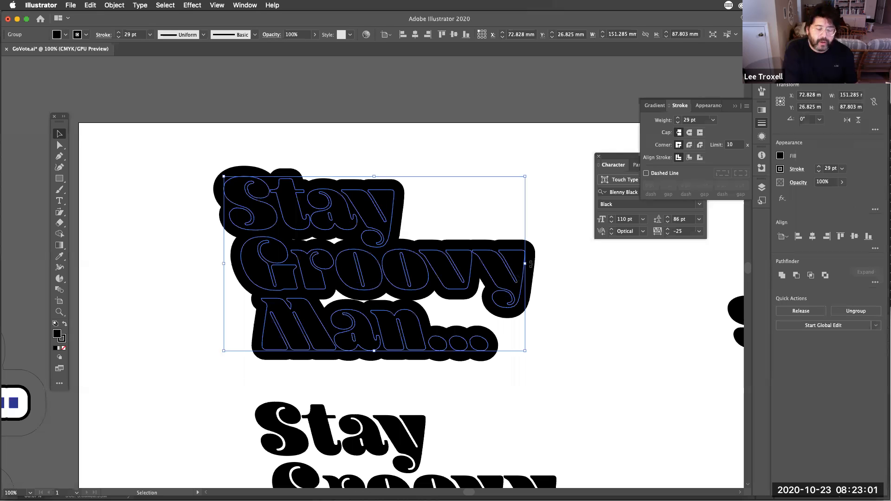
pyautogui.press('super+shift+a')
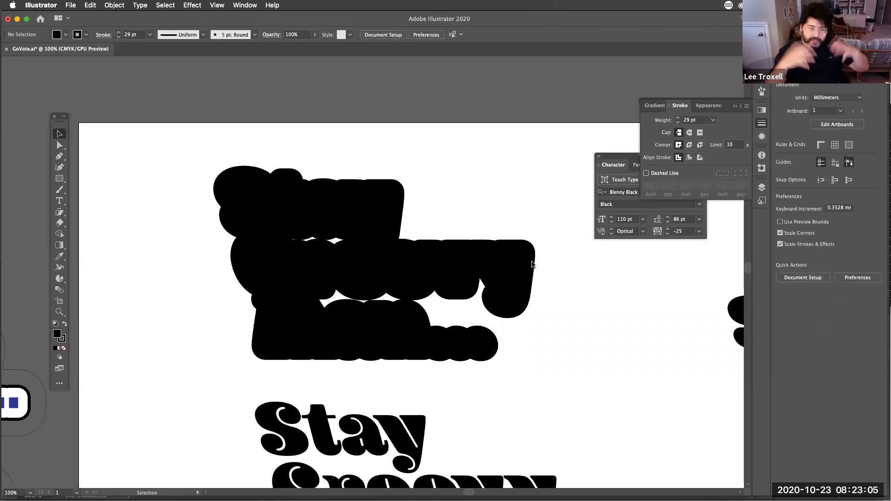
# - Expand the upper stroked lettering group with both Fill and Stroke enabled
pyautogui.click(513, 275)
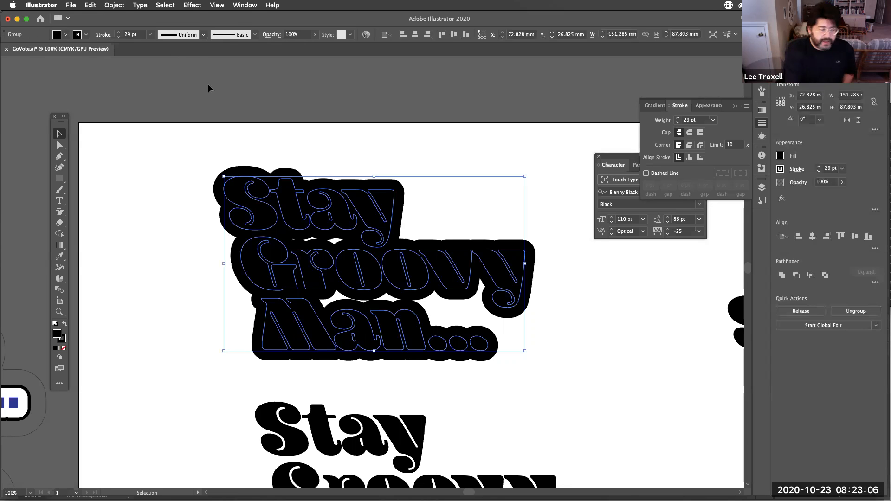
pyautogui.click(116, 5)
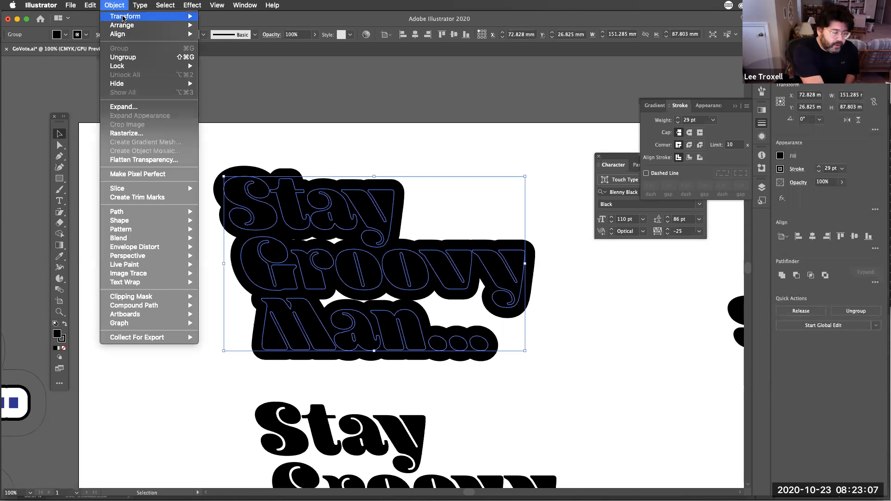
pyautogui.click(155, 107)
pyautogui.moveTo(341, 169); pyautogui.dragTo(612, 275)
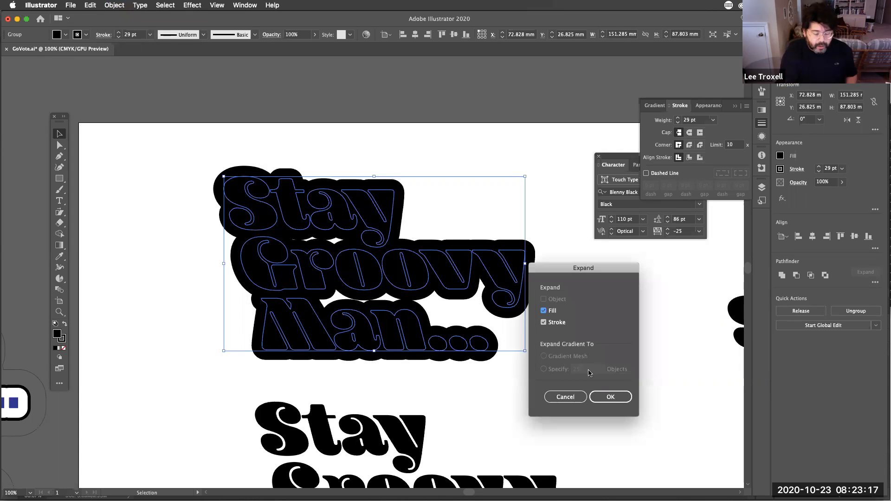
pyautogui.click(611, 399)
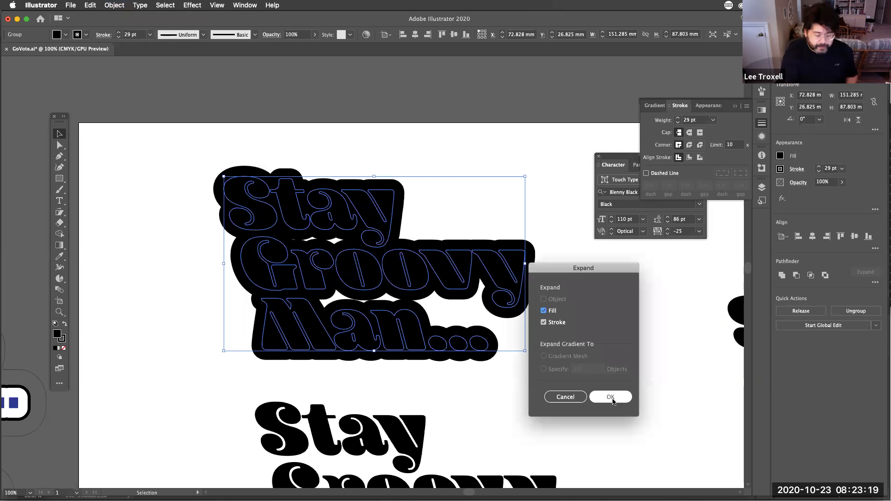
pyautogui.click(611, 400)
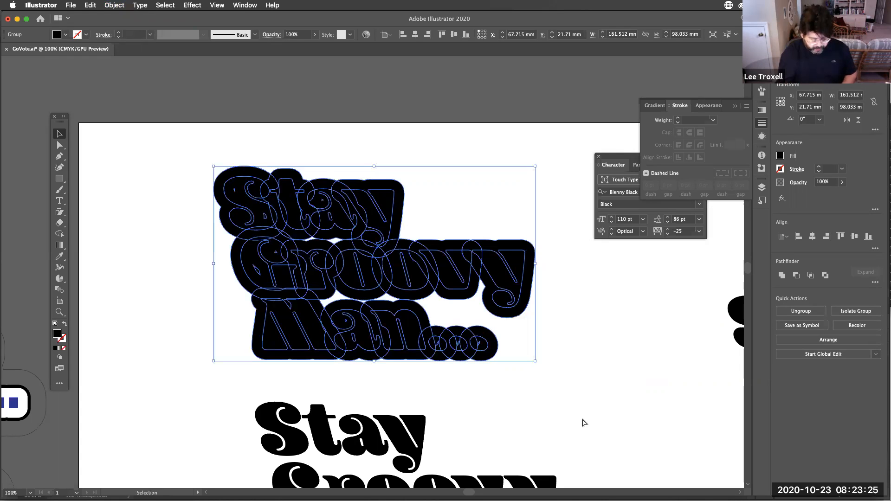
# - Place a copy of the expanded lettering above the artboard at about X 122 mm, Y -96 mm
pyautogui.press('super+v')
pyautogui.press('space')
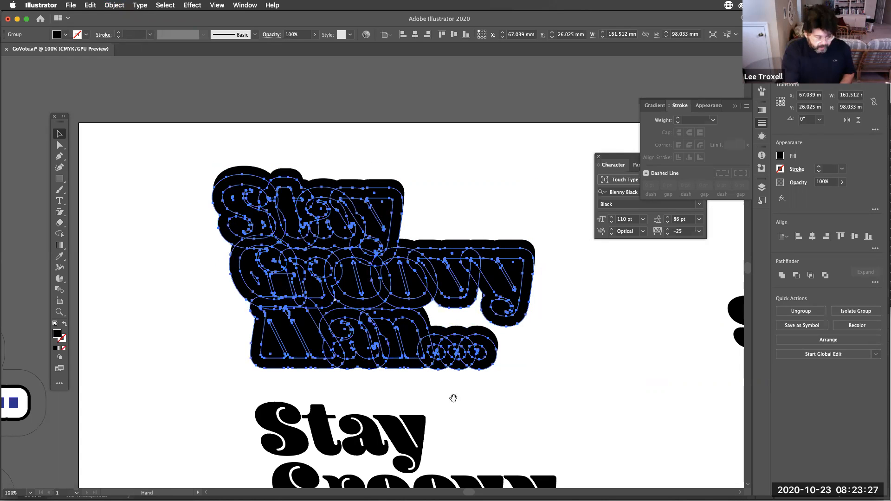
pyautogui.moveTo(517, 386); pyautogui.dragTo(418, 494)
pyautogui.moveTo(396, 417); pyautogui.dragTo(505, 174)
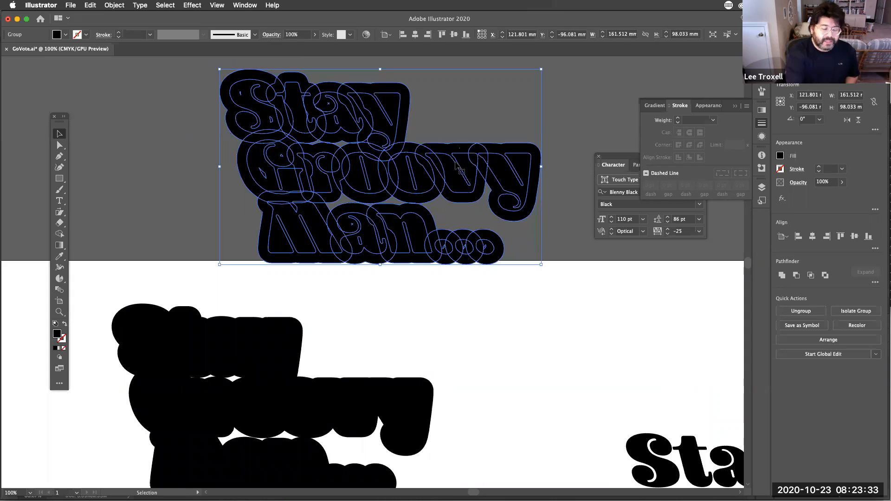
# - Pull the expanded outline shape of the "y" in "Groovy" away from the copied lettering, and undo the move
pyautogui.click(571, 108)
pyautogui.click(59, 146)
pyautogui.click(538, 160)
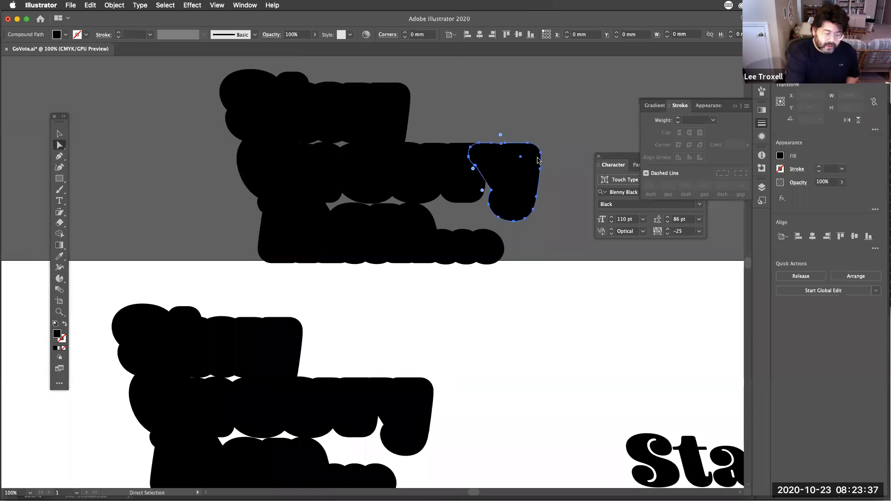
pyautogui.moveTo(536, 166); pyautogui.dragTo(574, 320)
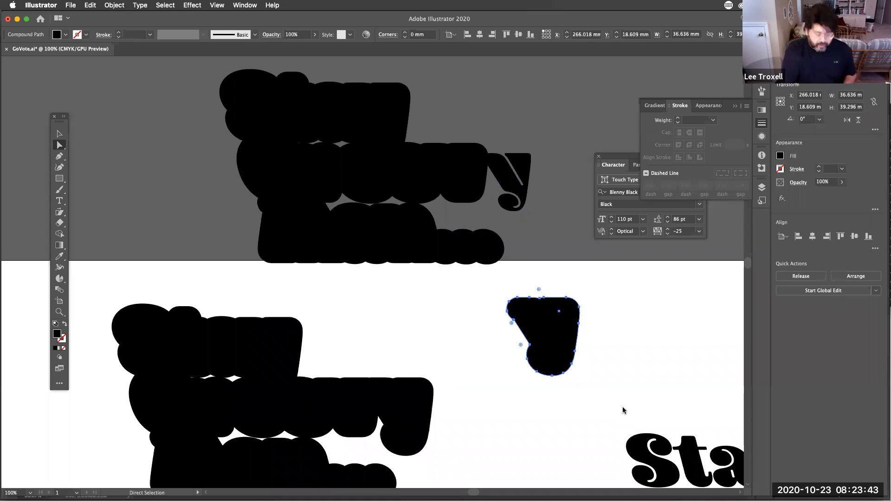
pyautogui.press('super+z')
# - Select the outline shapes of all letters in the copy, try to move them off the lettering, and undo the move
pyautogui.keyDown('shift'); pyautogui.click(257, 76); pyautogui.keyUp('shift')
pyautogui.keyDown('shift'); pyautogui.click(307, 80); pyautogui.keyUp('shift')
pyautogui.keyDown('shift'); pyautogui.click(370, 93); pyautogui.keyUp('shift')
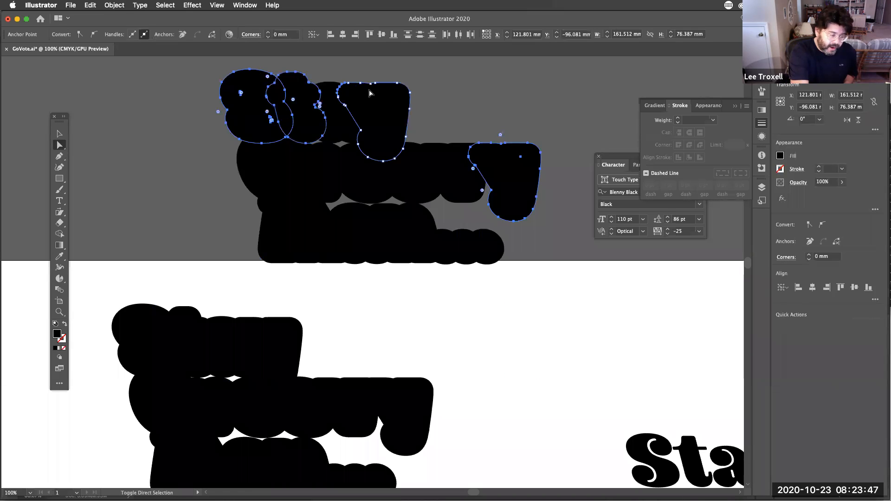
pyautogui.keyDown('shift'); pyautogui.click(331, 89); pyautogui.keyUp('shift')
pyautogui.keyDown('shift'); pyautogui.click(253, 184); pyautogui.keyUp('shift')
pyautogui.keyDown('shift'); pyautogui.click(330, 195); pyautogui.keyUp('shift')
pyautogui.keyDown('shift'); pyautogui.click(360, 198); pyautogui.keyUp('shift')
pyautogui.keyDown('shift'); pyautogui.click(412, 200); pyautogui.keyUp('shift')
pyautogui.keyDown('shift'); pyautogui.click(458, 195); pyautogui.keyUp('shift')
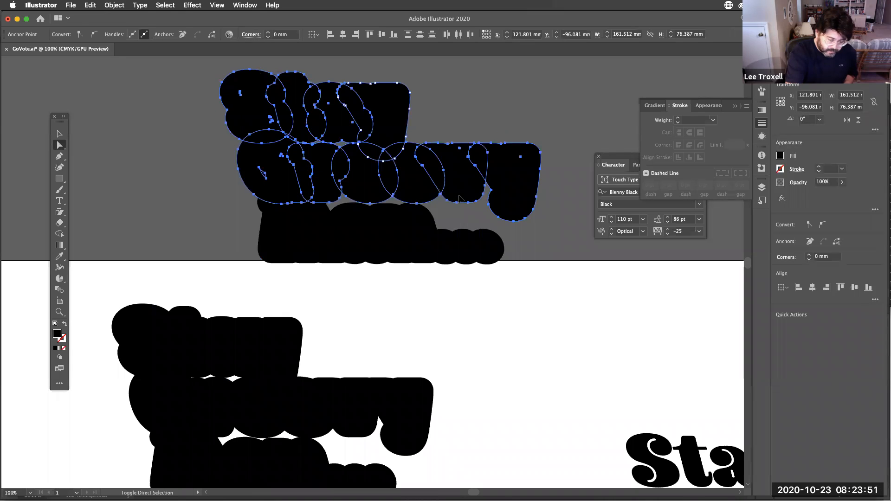
pyautogui.keyDown('shift'); pyautogui.click(492, 256); pyautogui.keyUp('shift')
pyautogui.keyDown('shift'); pyautogui.click(465, 260); pyautogui.keyUp('shift')
pyautogui.keyDown('shift'); pyautogui.click(447, 261); pyautogui.keyUp('shift')
pyautogui.keyDown('shift'); pyautogui.click(378, 259); pyautogui.keyUp('shift')
pyautogui.keyDown('shift'); pyautogui.click(343, 261); pyautogui.keyUp('shift')
pyautogui.keyDown('shift'); pyautogui.click(327, 259); pyautogui.keyUp('shift')
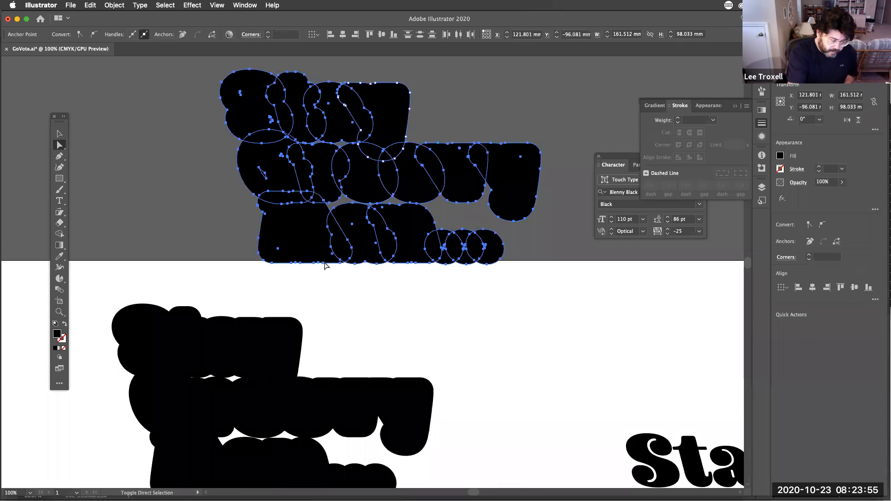
pyautogui.moveTo(292, 238); pyautogui.dragTo(597, 301)
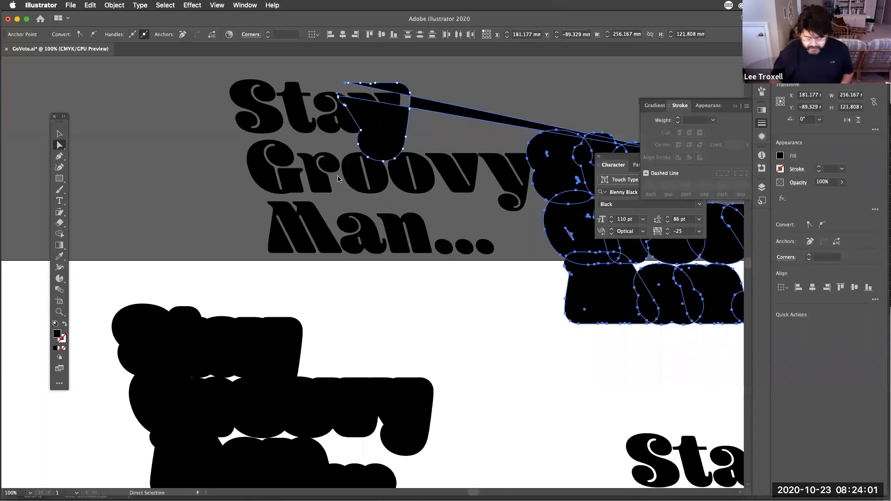
pyautogui.press('super+z')
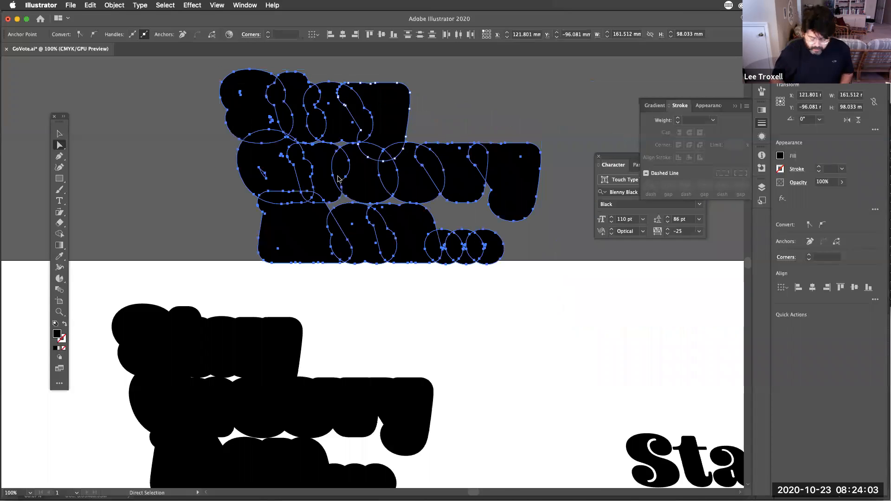
# - Delete the whole lettering copy above the artboard
pyautogui.press('super+z')
pyautogui.press('v')
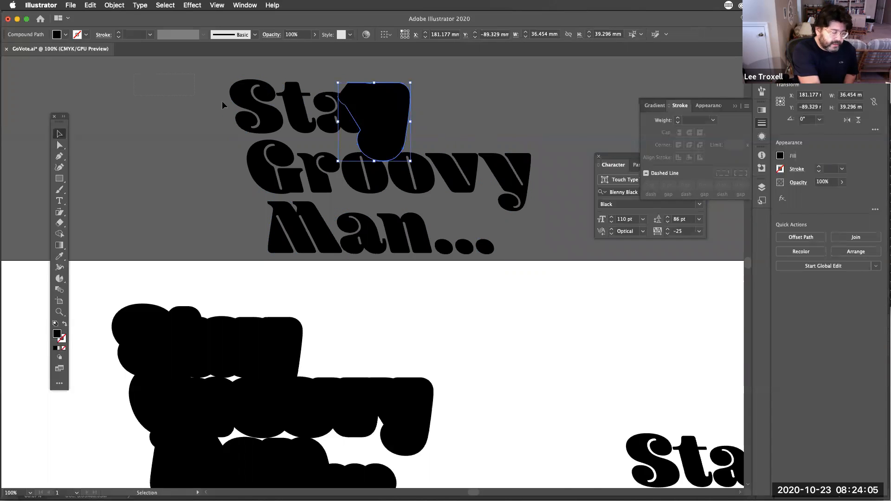
pyautogui.press('super+a')
pyautogui.press('BackSpace')
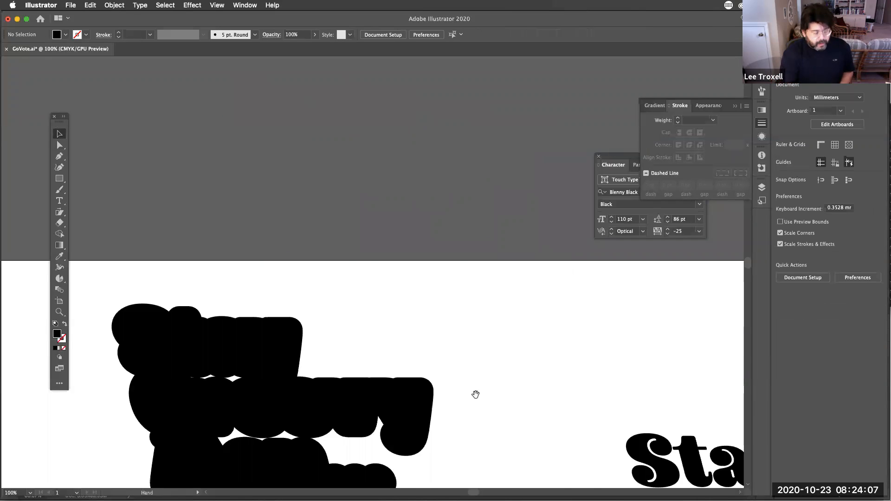
# - Unite all shapes of the expanded lettering on the artboard into a single black silhouette
pyautogui.moveTo(475, 394); pyautogui.dragTo(577, 281)
pyautogui.moveTo(166, 156); pyautogui.dragTo(578, 401)
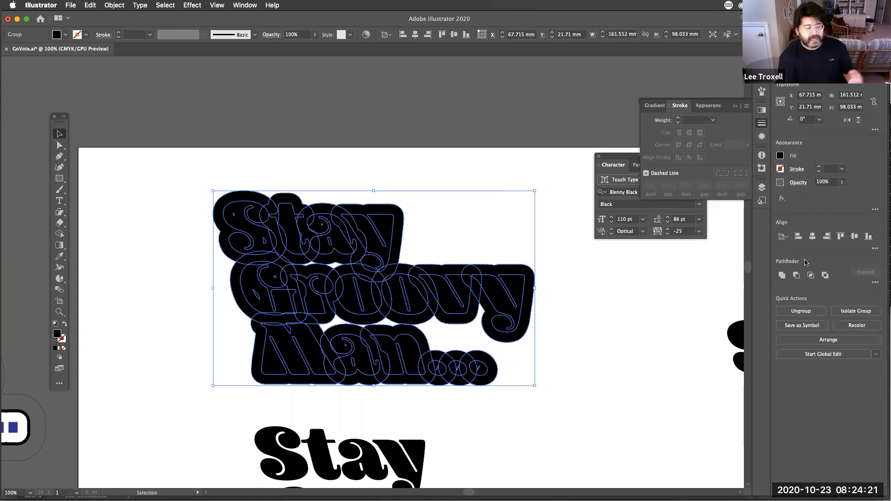
pyautogui.click(781, 275)
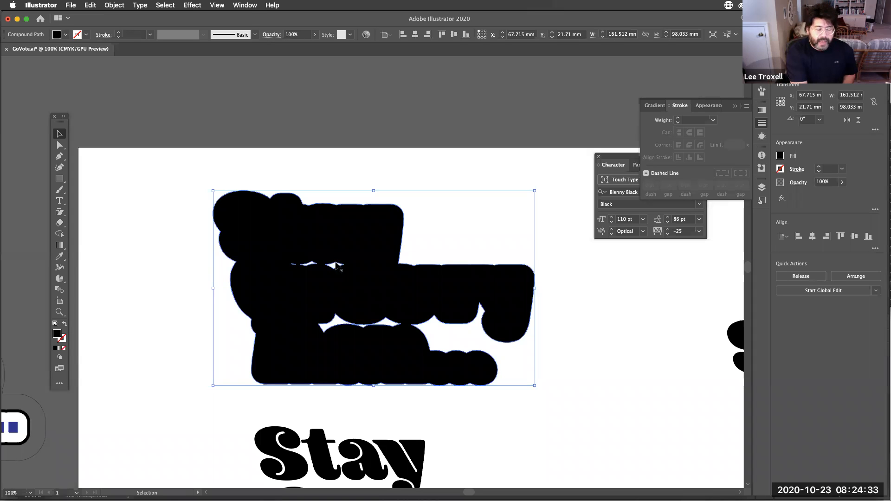
# - Give the lower outlined lettering group a white fill and no stroke
pyautogui.click(412, 485)
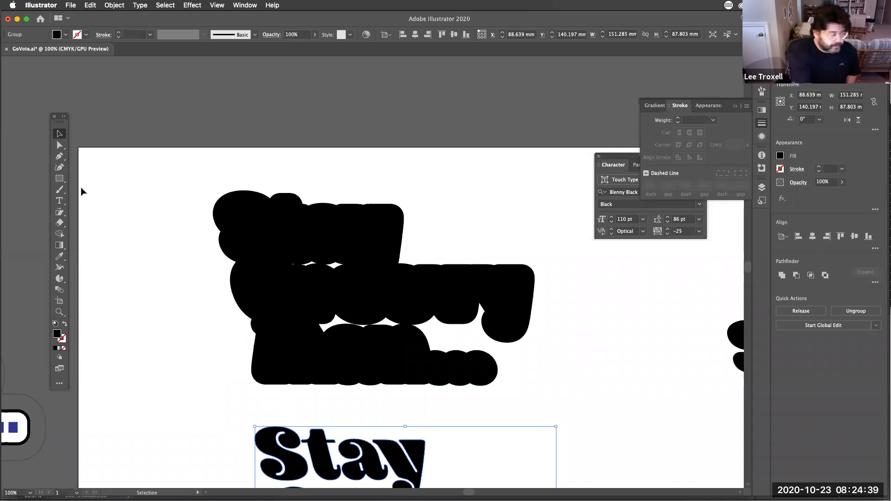
pyautogui.click(64, 324)
pyautogui.click(55, 323)
pyautogui.click(63, 339)
pyautogui.click(63, 348)
# - Place the white lettering over the black silhouette with an even border around the letters, and deselect it
pyautogui.moveTo(295, 471); pyautogui.dragTo(272, 242)
pyautogui.moveTo(318, 308); pyautogui.dragTo(319, 311)
pyautogui.click(574, 374)
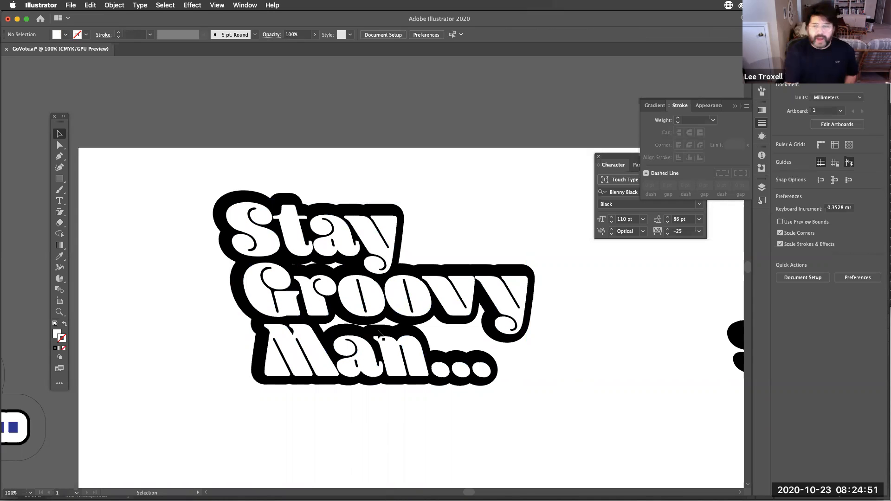
# - Move the white lettering aside to the lower right, select the black silhouette and place the tools closer to it
pyautogui.moveTo(387, 309); pyautogui.dragTo(577, 373)
pyautogui.click(295, 224)
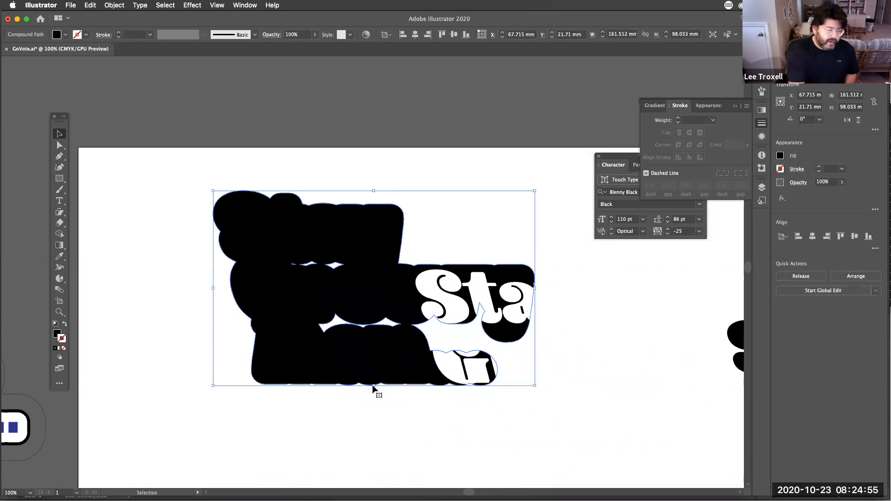
pyautogui.moveTo(64, 122); pyautogui.dragTo(185, 204)
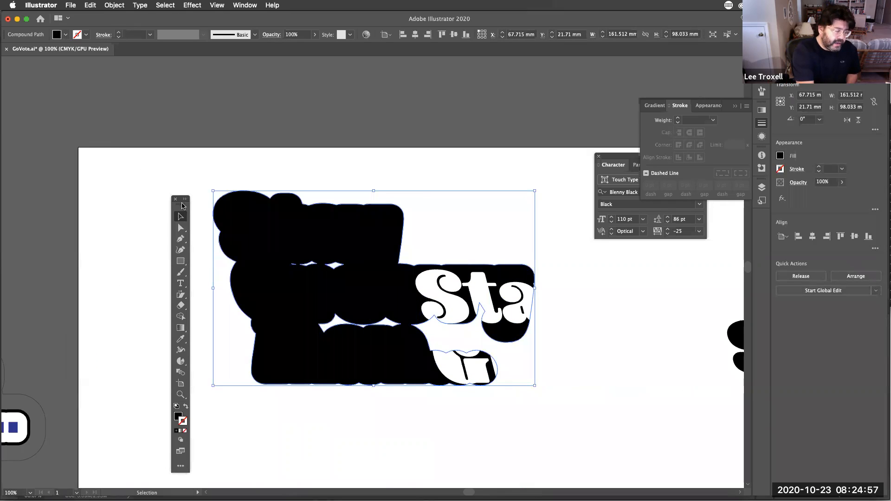
# - Delete the diamond-shaped hole between the "Stay" and "Groovy" rows of the black silhouette
pyautogui.click(181, 228)
pyautogui.press('super+shift+a')
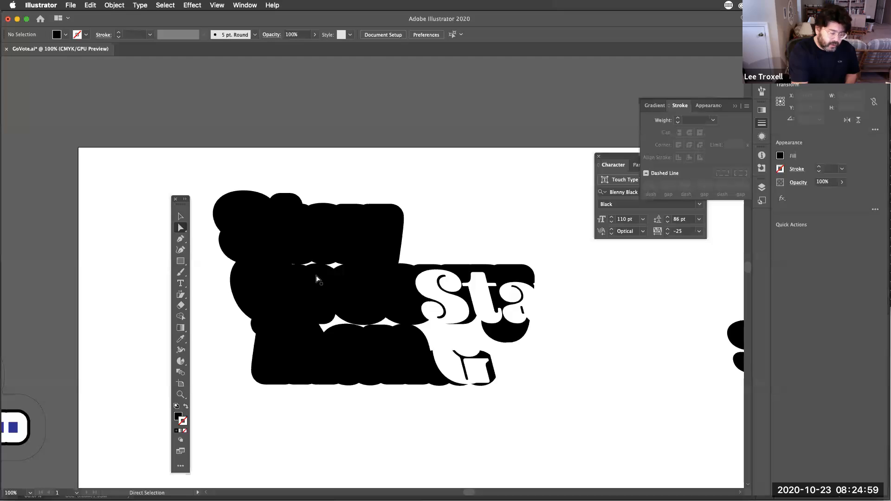
pyautogui.moveTo(295, 261); pyautogui.dragTo(493, 315)
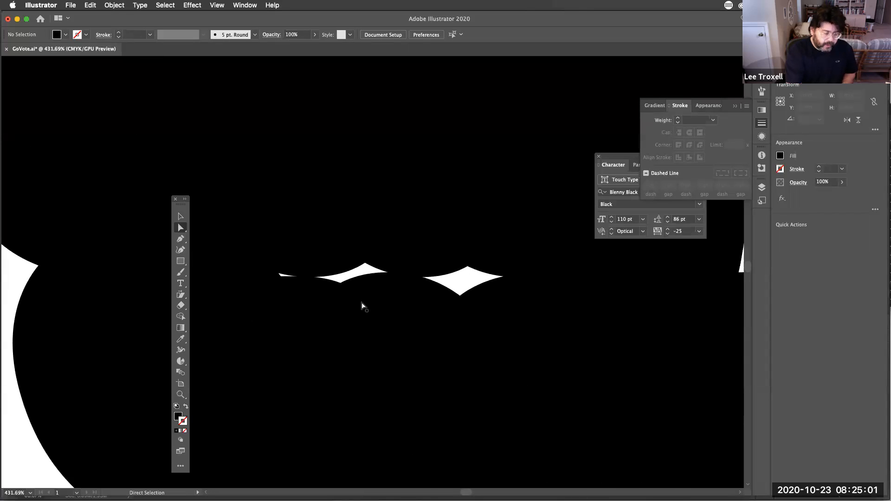
pyautogui.click(292, 284)
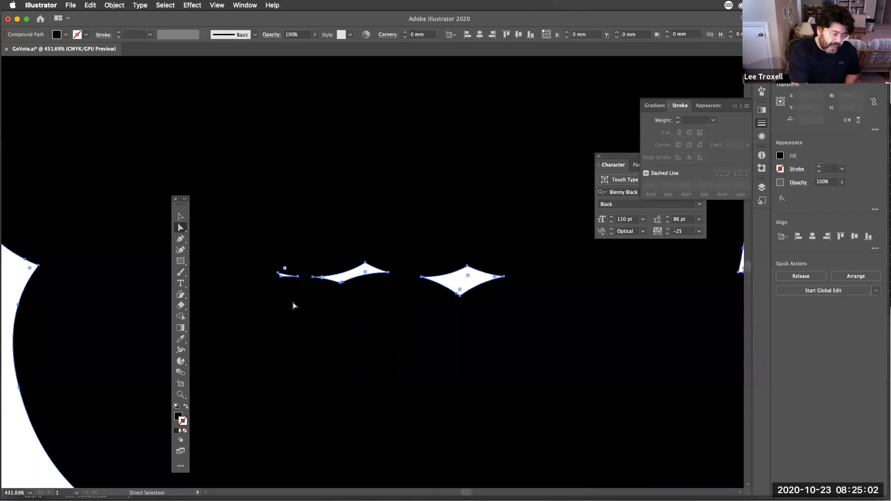
pyautogui.click(472, 287)
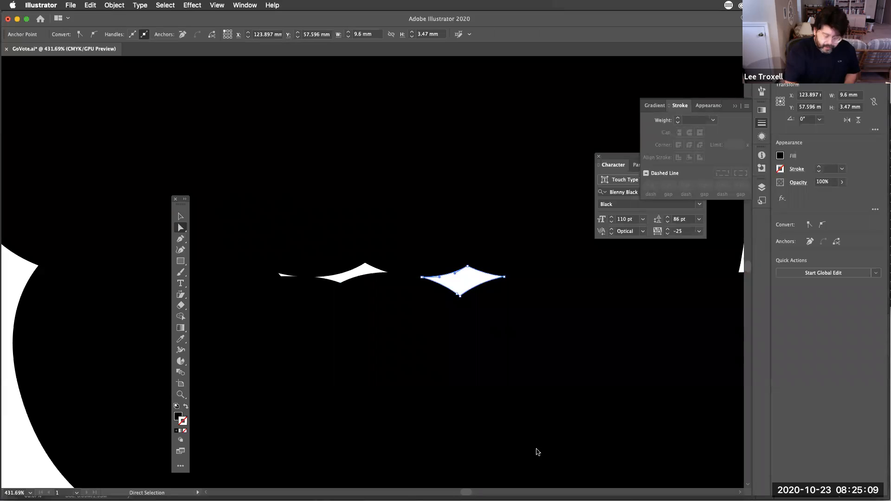
pyautogui.press('Delete')
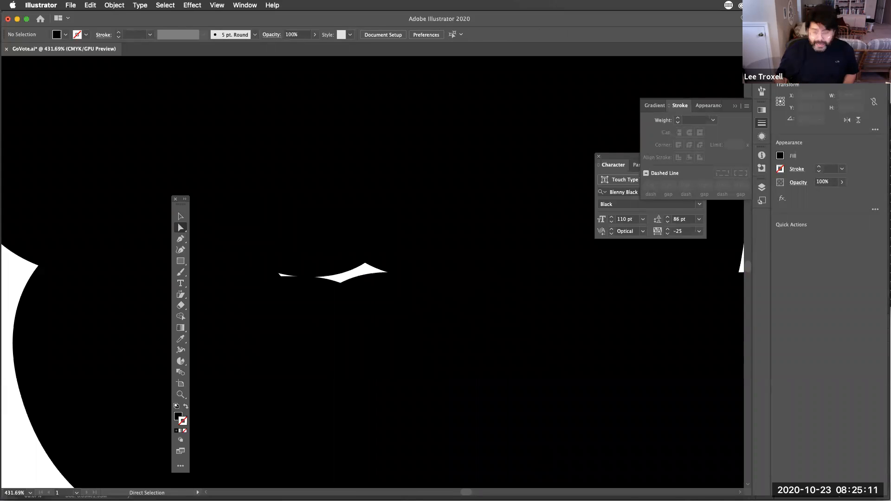
# - Delete the two thin sliver holes between the "Stay" and "Groovy" rows of the black silhouette
pyautogui.click(358, 274)
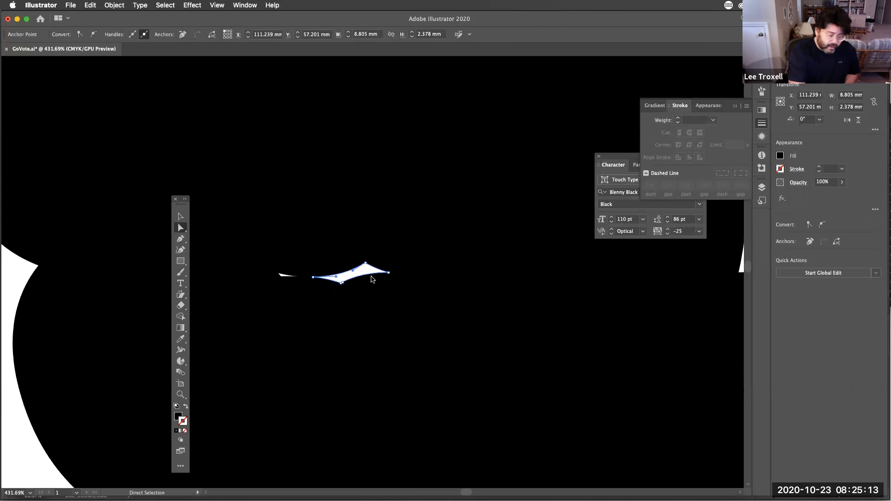
pyautogui.click(371, 279)
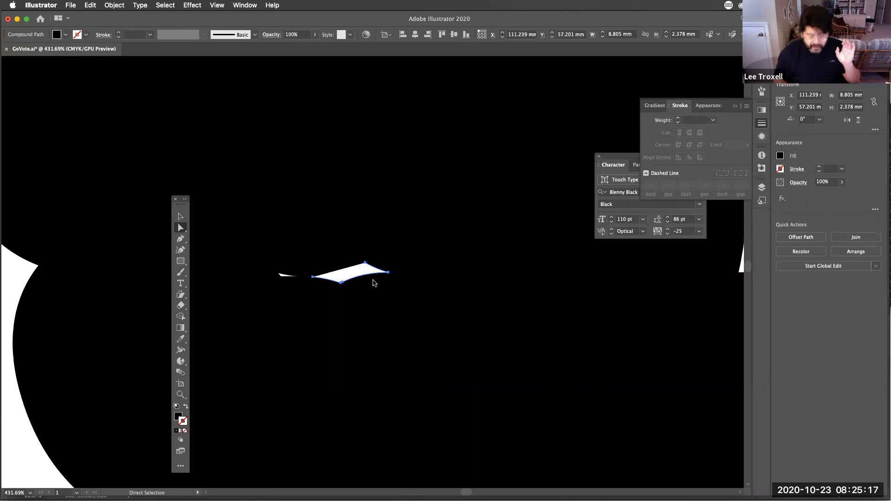
pyautogui.press('Delete')
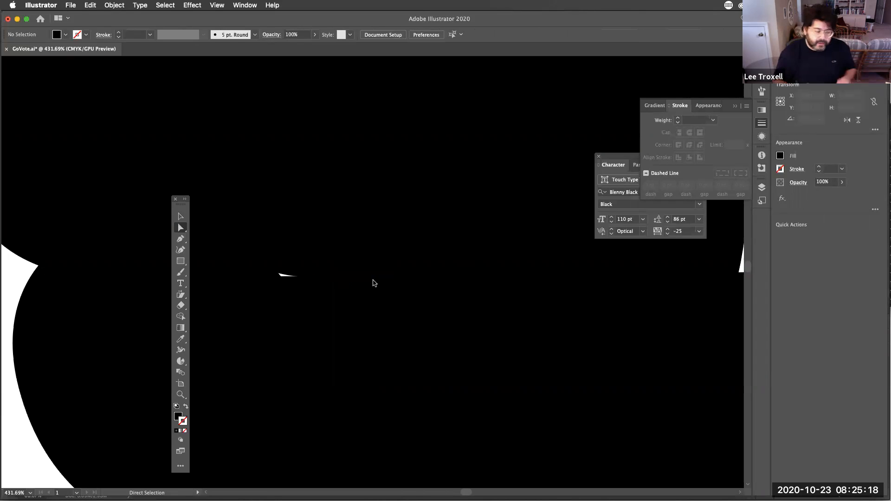
pyautogui.click(288, 276)
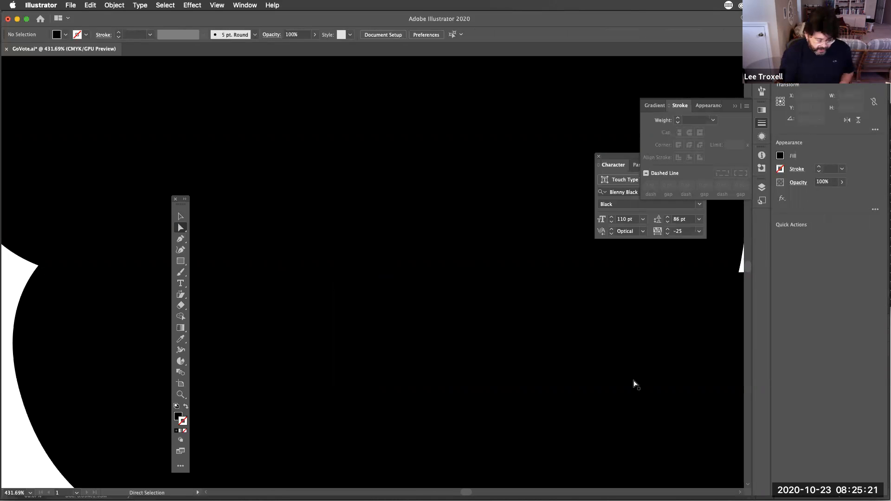
# - Delete the long jagged hole between the "Groovy" and "Man..." rows of the black silhouette
pyautogui.moveTo(640, 385); pyautogui.dragTo(537, 425)
pyautogui.moveTo(621, 399); pyautogui.dragTo(506, 274)
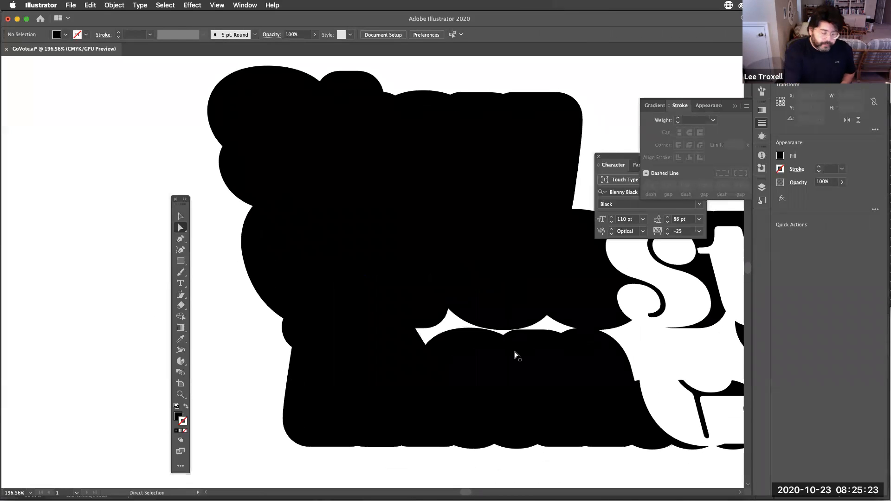
pyautogui.click(435, 352)
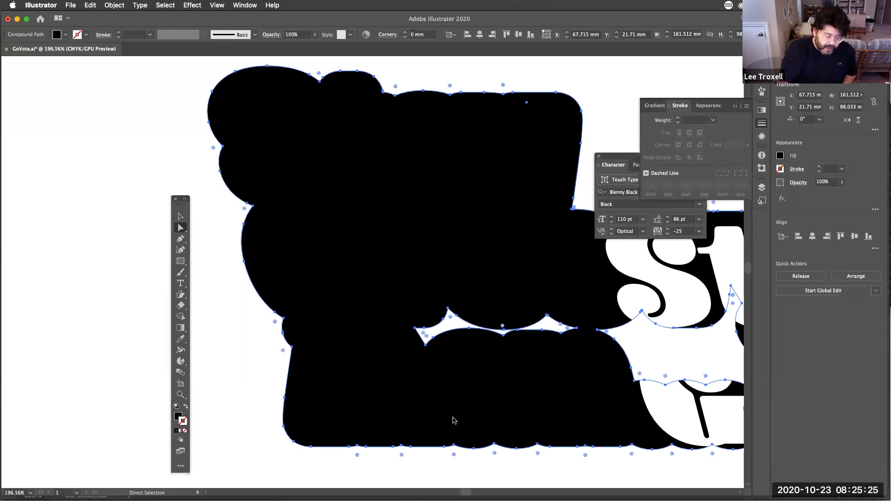
pyautogui.click(244, 401)
pyautogui.click(462, 329)
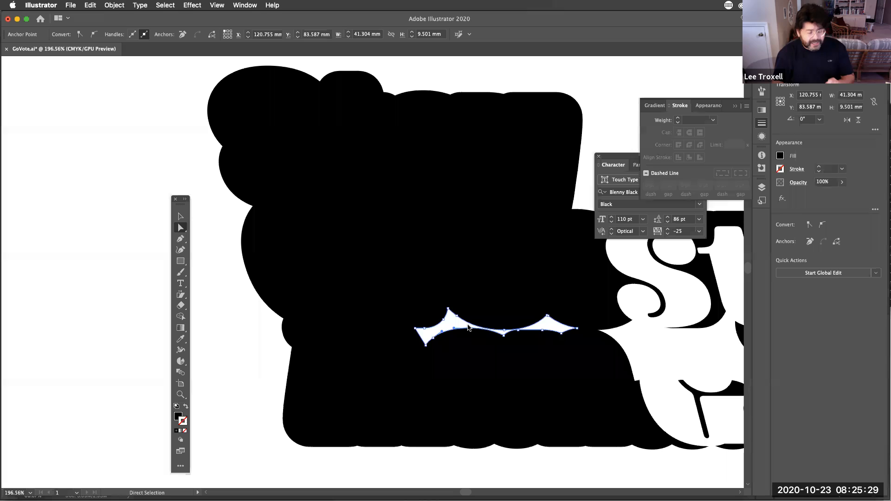
pyautogui.press('Delete')
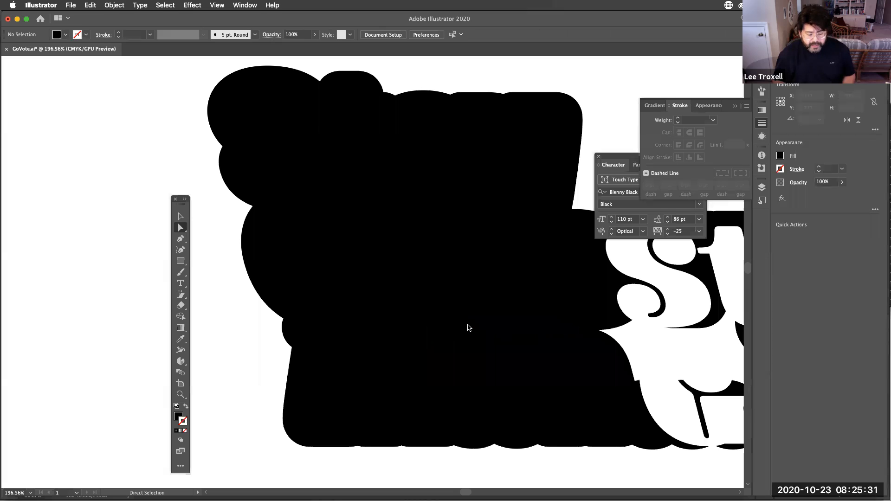
# - Move the white lettering back over the black silhouette and deselect it
pyautogui.moveTo(637, 420); pyautogui.dragTo(403, 443)
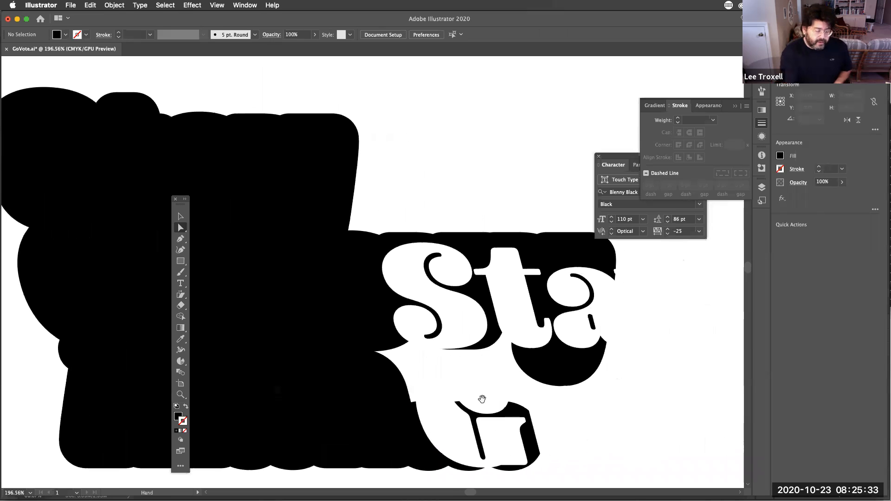
pyautogui.moveTo(513, 398); pyautogui.dragTo(284, 336)
pyautogui.press('v')
pyautogui.moveTo(494, 408); pyautogui.dragTo(400, 371)
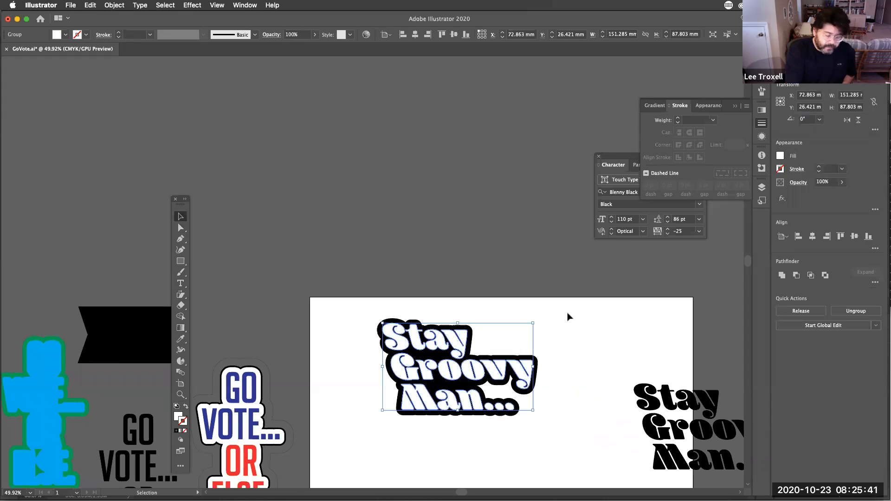
pyautogui.click(571, 327)
# - Shift the white lettering slightly up and to the right on the black silhouette and deselect it
pyautogui.moveTo(446, 366); pyautogui.dragTo(491, 364)
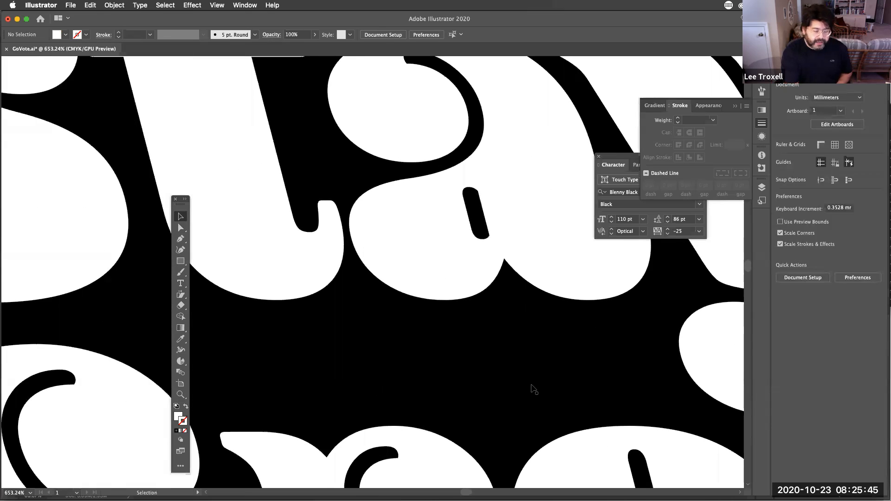
pyautogui.moveTo(545, 382); pyautogui.dragTo(374, 438)
pyautogui.moveTo(494, 419); pyautogui.dragTo(460, 338)
pyautogui.moveTo(486, 377); pyautogui.dragTo(465, 378)
pyautogui.moveTo(572, 402); pyautogui.dragTo(513, 359)
pyautogui.moveTo(490, 241)
pyautogui.mouseDown()
pyautogui.moveTo(497, 236)
pyautogui.moveTo(474, 253)
pyautogui.moveTo(495, 227)
pyautogui.mouseUp()
pyautogui.click(549, 230)
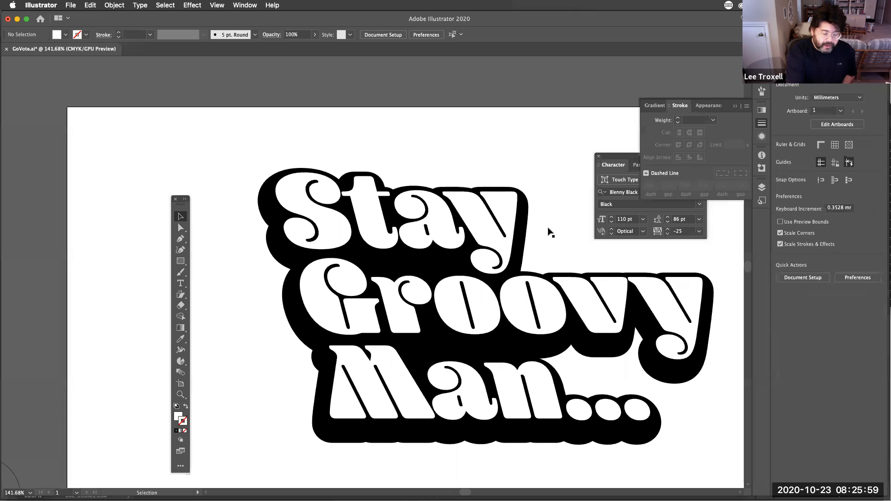
# - Duplicate the white lettering group and place the copy on the artboard below the silhouette artwork
pyautogui.press('super+alt+space')
pyautogui.keyDown('alt'); pyautogui.keyDown('super'); pyautogui.click(678, 422); pyautogui.keyUp('super'); pyautogui.keyUp('alt')
pyautogui.moveTo(390, 333); pyautogui.dragTo(646, 342)
pyautogui.moveTo(629, 380); pyautogui.dragTo(613, 292)
pyautogui.press('super+a')
pyautogui.press('super+c')
pyautogui.press('super+v')
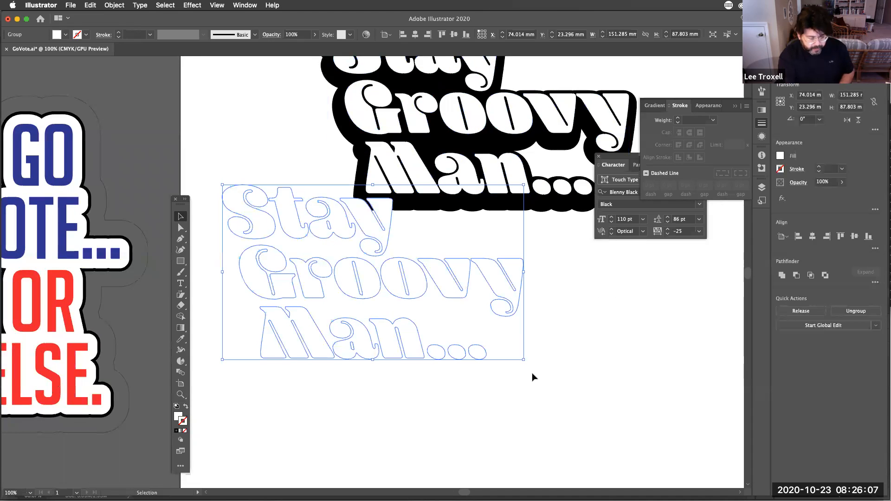
pyautogui.moveTo(416, 288); pyautogui.dragTo(526, 362)
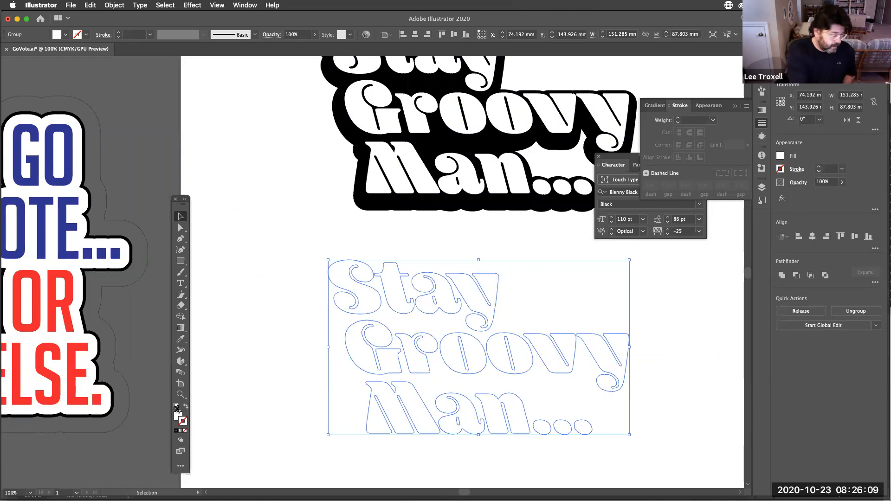
# - Give the copied lettering a black fill with no stroke and deselect it
pyautogui.click(176, 406)
pyautogui.click(185, 406)
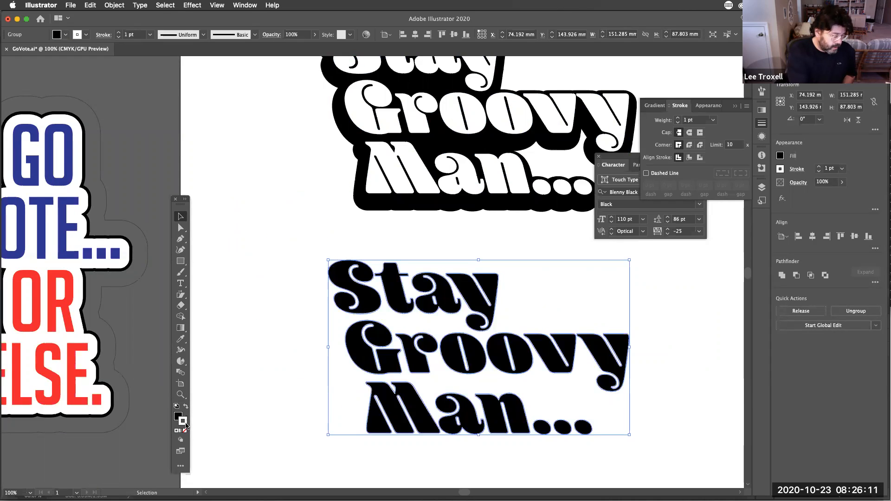
pyautogui.click(185, 431)
pyautogui.click(320, 417)
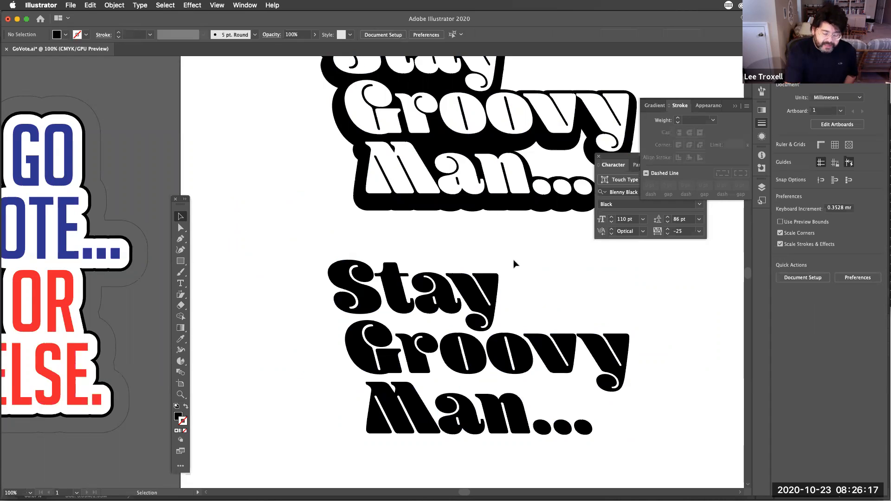
# - Delete the notch anchor points on the silhouette's bottom edge beneath the "M" and deselect the path
pyautogui.moveTo(389, 209); pyautogui.dragTo(629, 312)
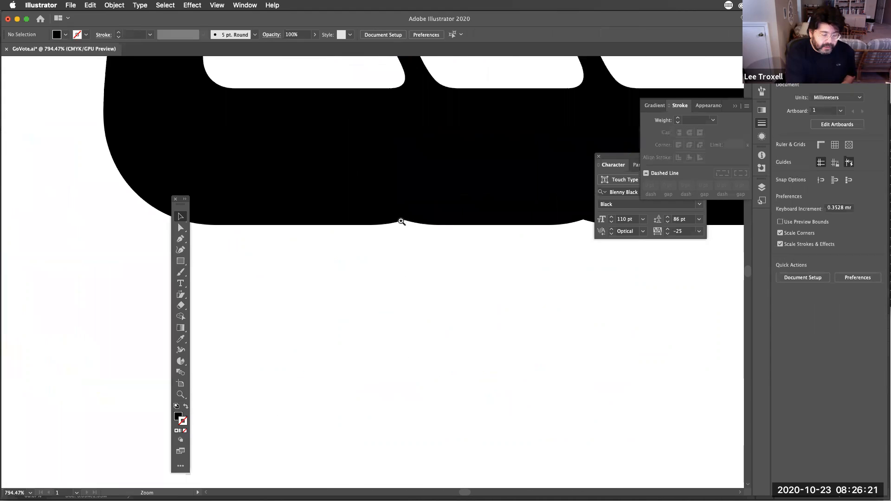
pyautogui.moveTo(400, 221); pyautogui.dragTo(459, 243)
pyautogui.moveTo(524, 283); pyautogui.dragTo(411, 258)
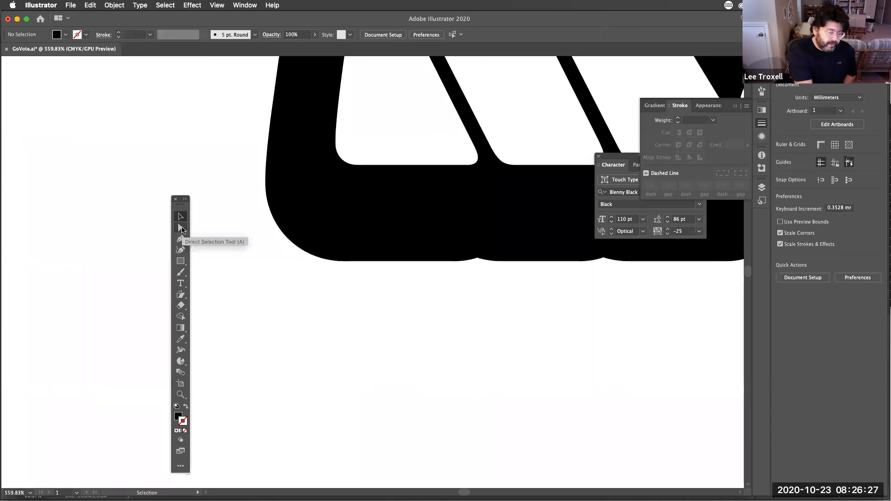
pyautogui.click(181, 228)
pyautogui.click(477, 258)
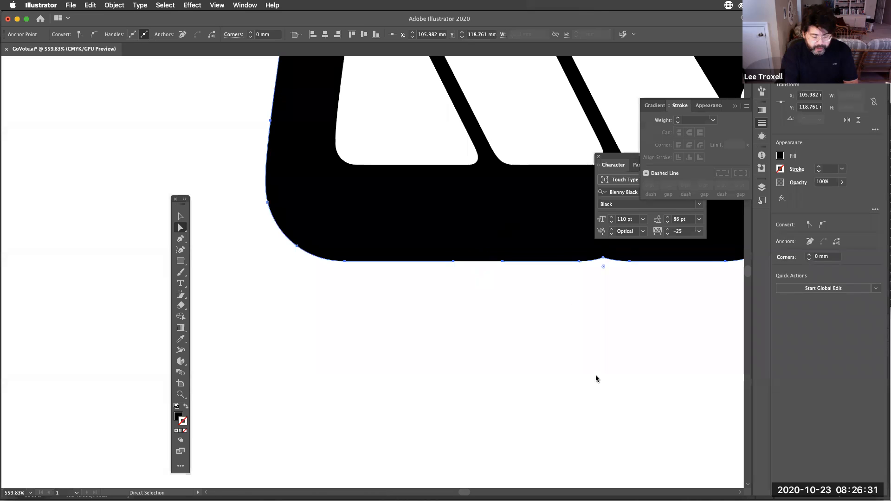
pyautogui.press('super+a')
pyautogui.press('Delete')
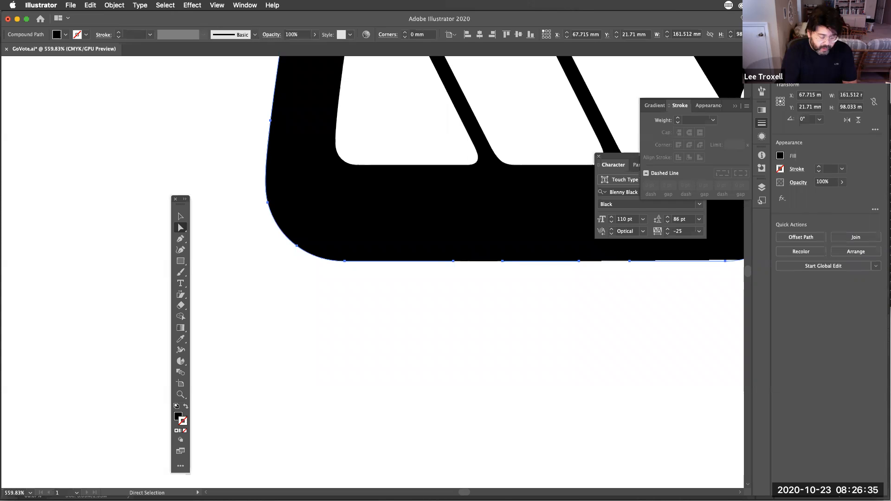
pyautogui.moveTo(642, 395); pyautogui.dragTo(381, 424)
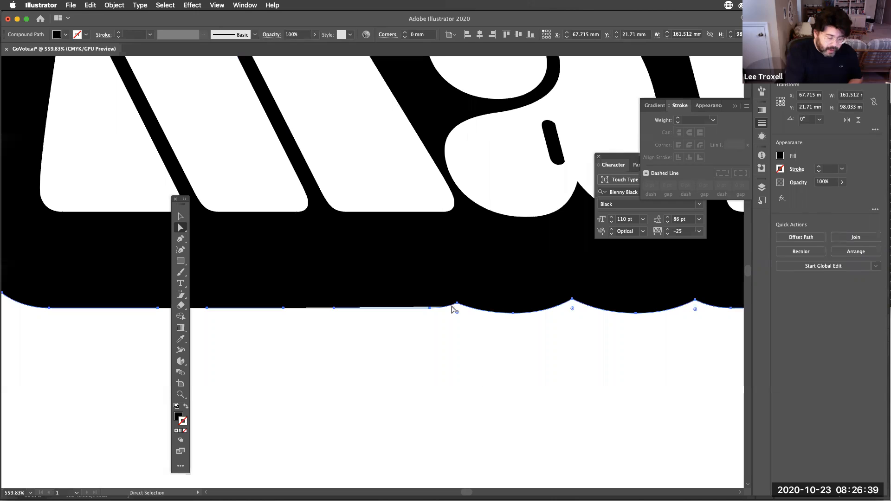
pyautogui.click(437, 339)
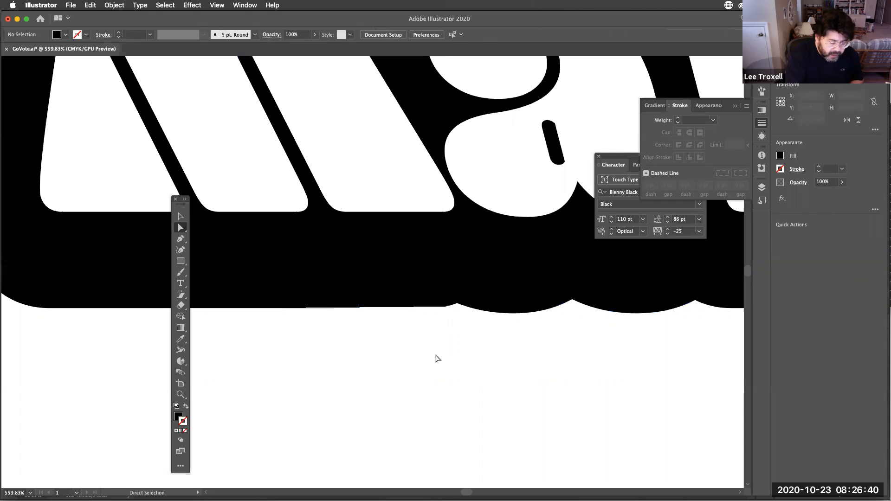
# - Try to pull the bottom-edge anchor point near the notch between "M" and "a" downward, and undo the move
pyautogui.click(444, 308)
pyautogui.moveTo(441, 303); pyautogui.dragTo(529, 358)
pyautogui.click(452, 326)
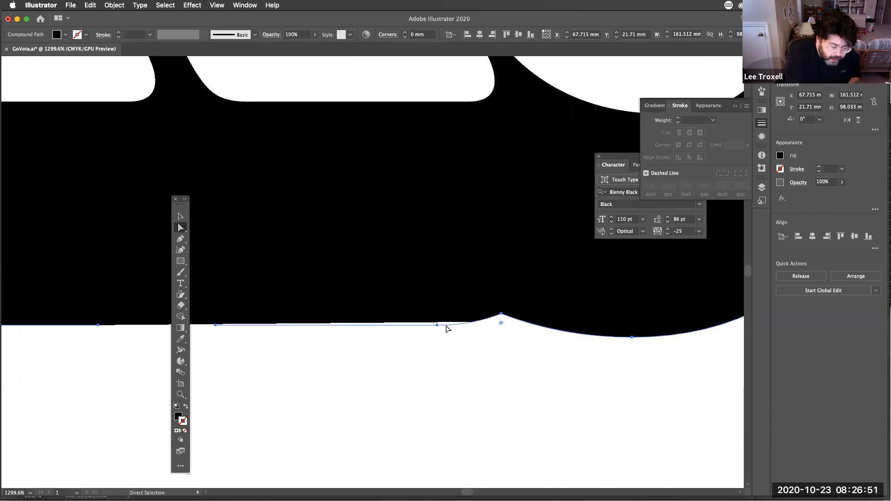
pyautogui.click(438, 340)
pyautogui.click(436, 326)
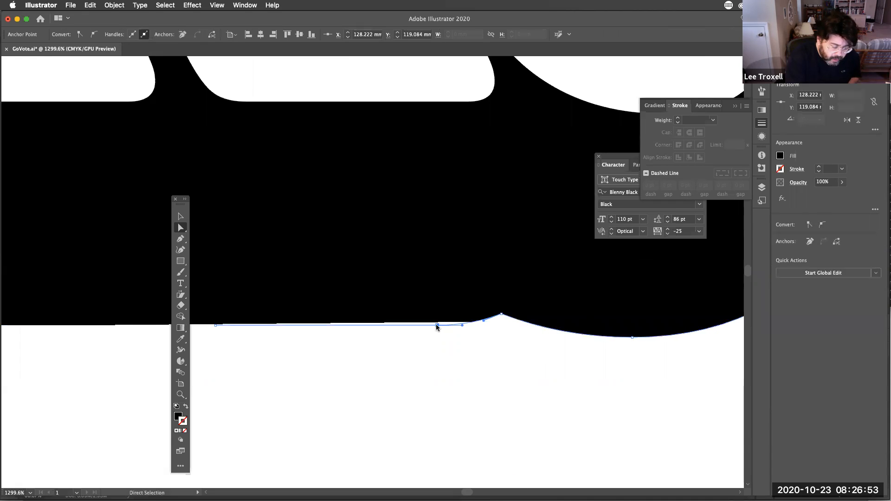
pyautogui.moveTo(437, 326); pyautogui.dragTo(438, 348)
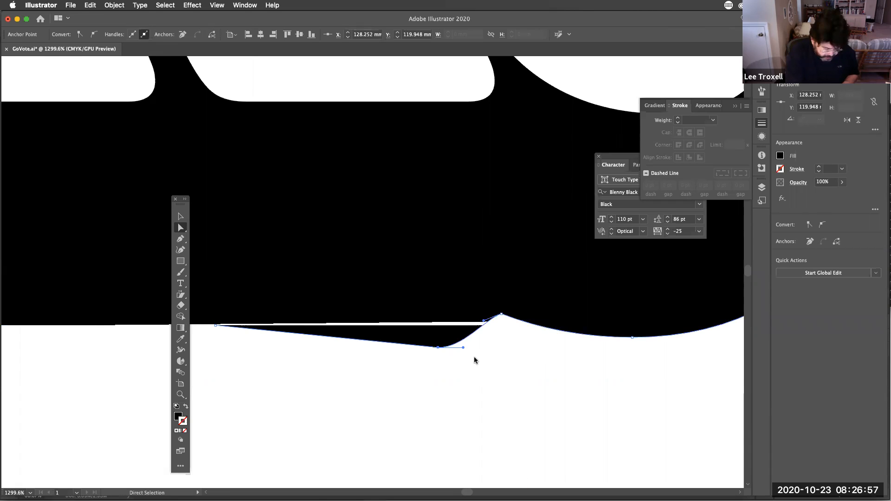
pyautogui.press('super+z')
# - Move the loose anchor of the silhouette's bottom edge beneath the "M" onto the path's other open end, level with it
pyautogui.moveTo(429, 371); pyautogui.dragTo(674, 409)
pyautogui.moveTo(581, 392); pyautogui.dragTo(645, 388)
pyautogui.moveTo(685, 348); pyautogui.dragTo(386, 431)
pyautogui.moveTo(513, 419); pyautogui.dragTo(738, 348)
pyautogui.moveTo(682, 389); pyautogui.dragTo(694, 401)
pyautogui.moveTo(677, 338); pyautogui.dragTo(273, 286)
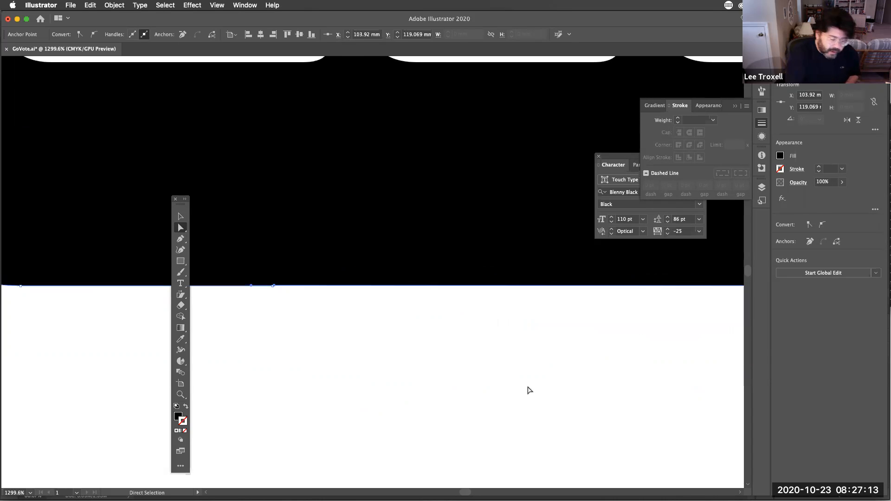
pyautogui.click(528, 390)
pyautogui.press('z')
pyautogui.moveTo(372, 295); pyautogui.dragTo(629, 362)
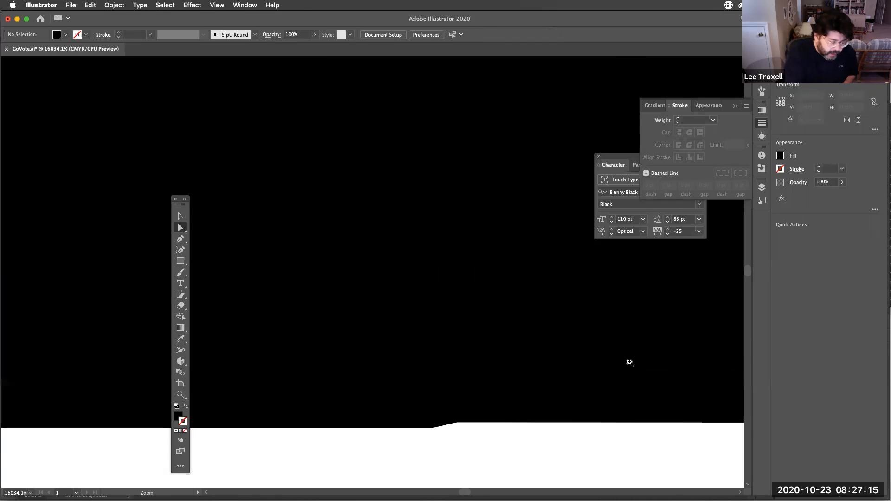
pyautogui.moveTo(483, 442); pyautogui.dragTo(457, 449)
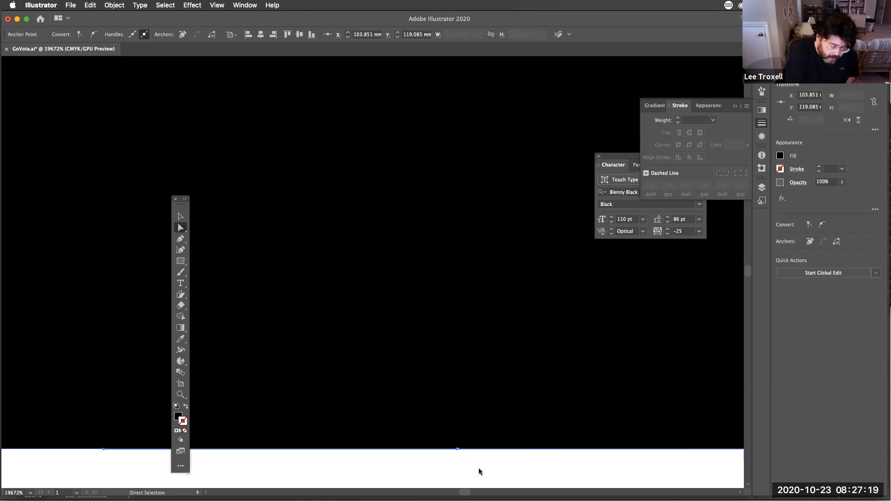
# - Select the two open end points on the bottom edge beneath the "M", join them and deselect the path
pyautogui.click(478, 480)
pyautogui.click(458, 450)
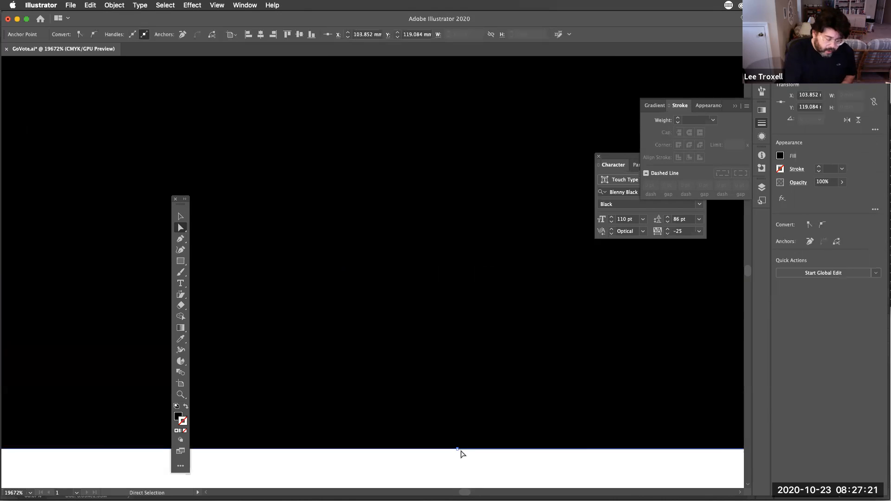
pyautogui.moveTo(458, 451)
pyautogui.mouseDown()
pyautogui.moveTo(483, 450)
pyautogui.moveTo(448, 441)
pyautogui.moveTo(447, 433)
pyautogui.moveTo(455, 440)
pyautogui.mouseUp()
pyautogui.click(126, 6)
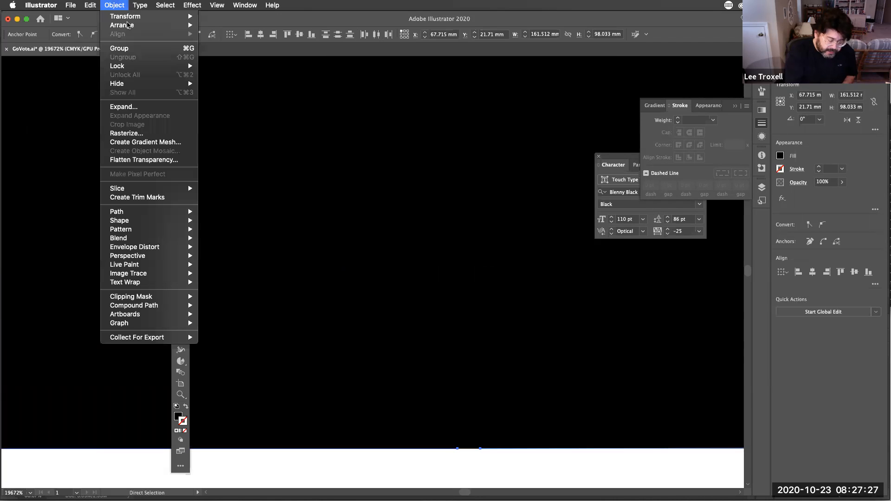
pyautogui.moveTo(175, 212)
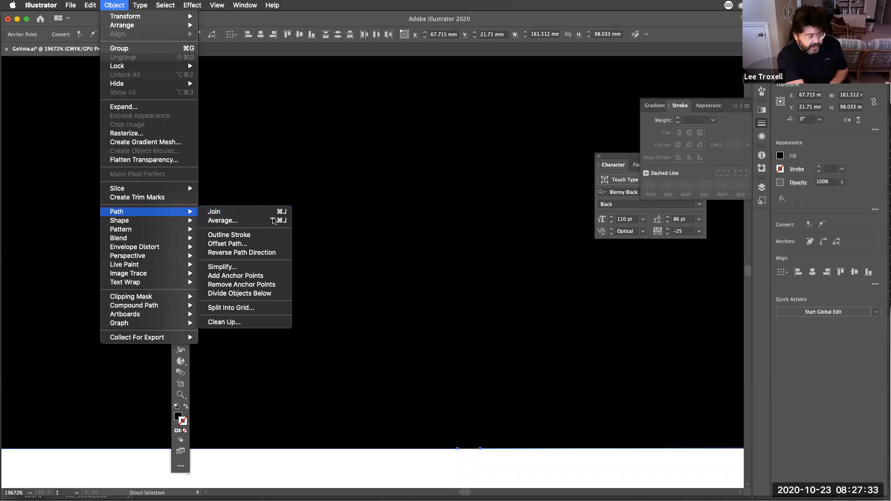
pyautogui.click(278, 212)
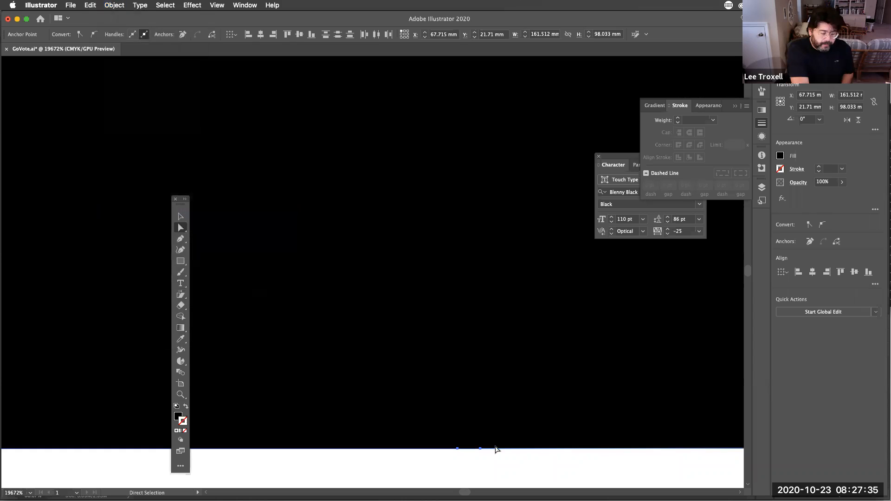
pyautogui.click(599, 451)
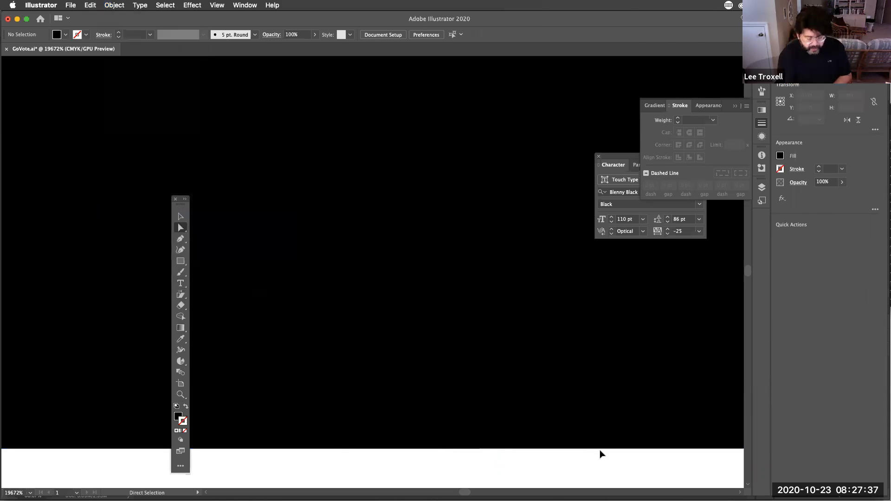
# - Remove the notch anchor points on the silhouette's bottom edge beneath the middle of the "n" and deselect the path
pyautogui.press('super+0')
pyautogui.press('super+space')
pyautogui.moveTo(353, 231); pyautogui.dragTo(524, 264)
pyautogui.moveTo(267, 299); pyautogui.dragTo(431, 307)
pyautogui.moveTo(402, 272); pyautogui.dragTo(547, 325)
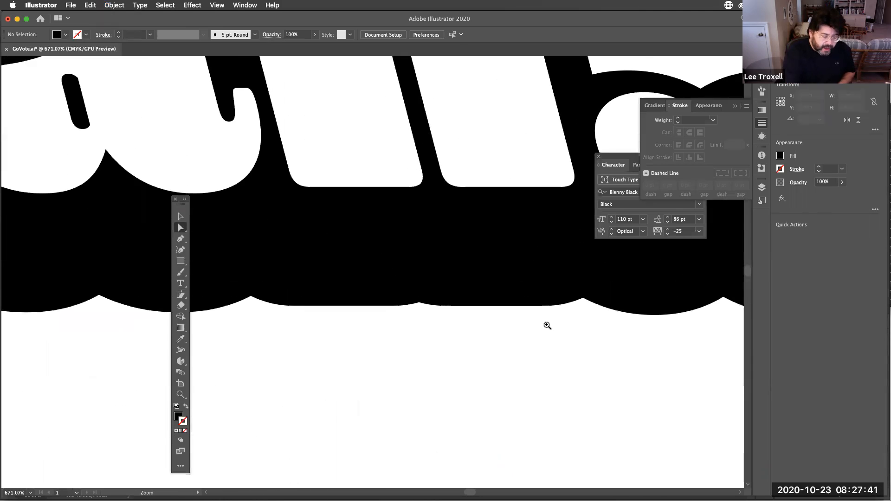
pyautogui.click(421, 304)
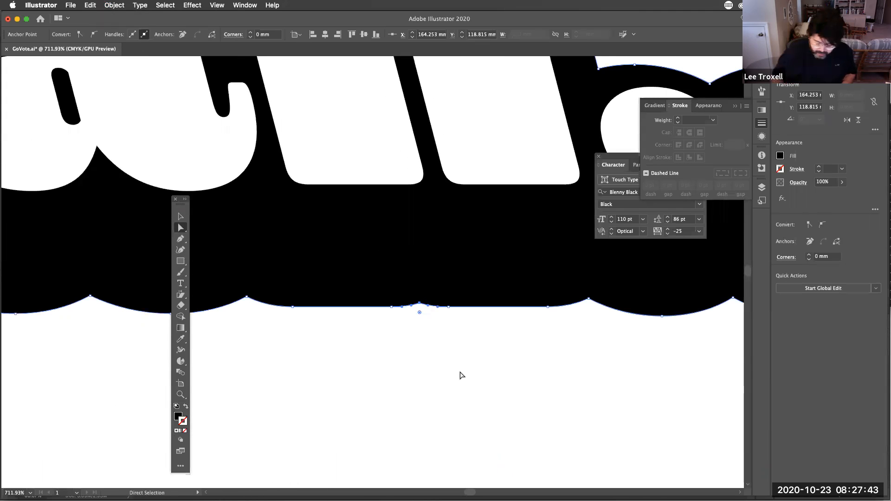
pyautogui.press('super+z')
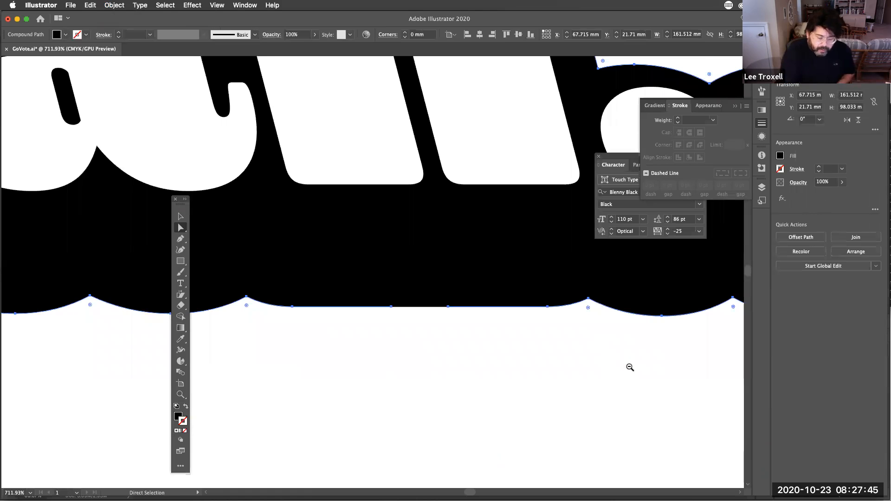
pyautogui.moveTo(615, 370); pyautogui.dragTo(433, 423)
pyautogui.click(614, 406)
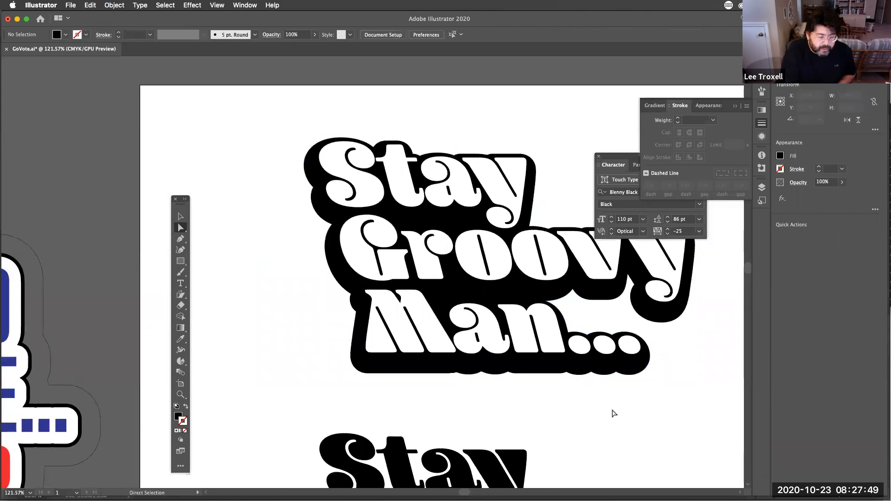
# - Draw a rectangle about 121.9 × 98.9 mm around most of the lower black "Stay Groovy Man..." lettering and swap its fill and stroke
pyautogui.moveTo(634, 407); pyautogui.dragTo(622, 410)
pyautogui.moveTo(442, 373); pyautogui.dragTo(680, 426)
pyautogui.moveTo(626, 426); pyautogui.dragTo(511, 371)
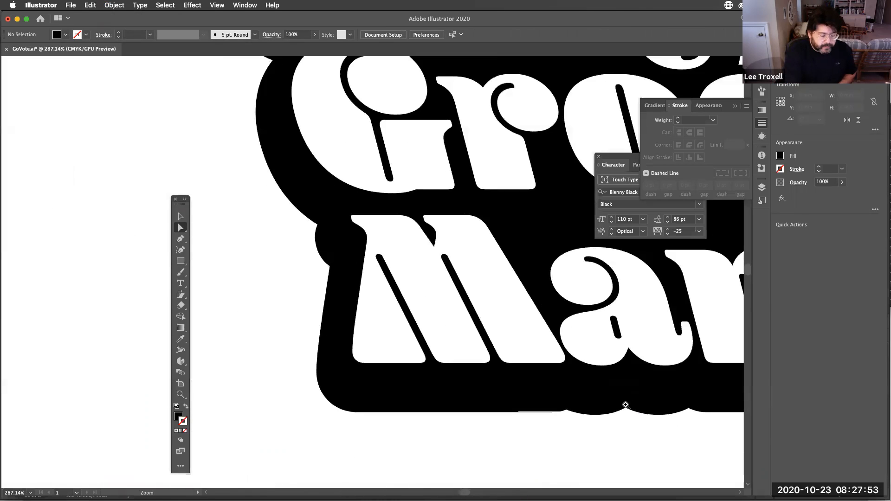
pyautogui.moveTo(625, 405); pyautogui.dragTo(525, 402)
pyautogui.moveTo(633, 424); pyautogui.dragTo(442, 307)
pyautogui.hscroll(5, 441, 306)
pyautogui.scroll(-10, 417, 320)
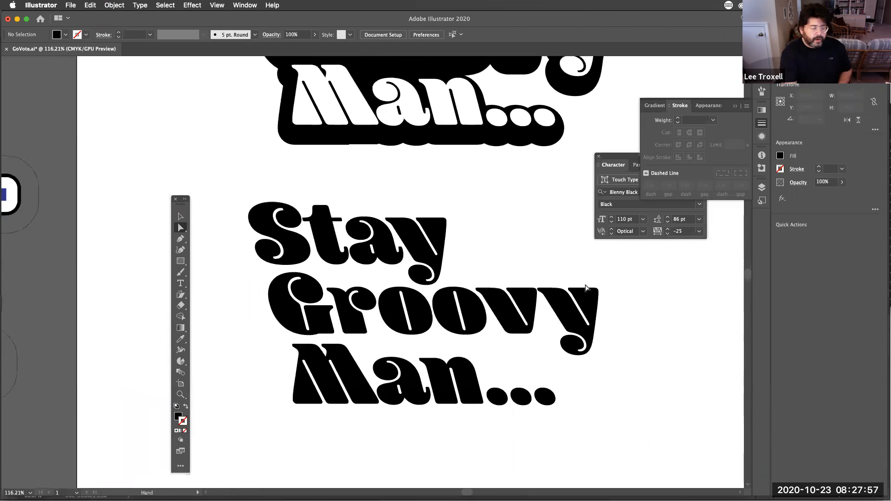
pyautogui.press('m')
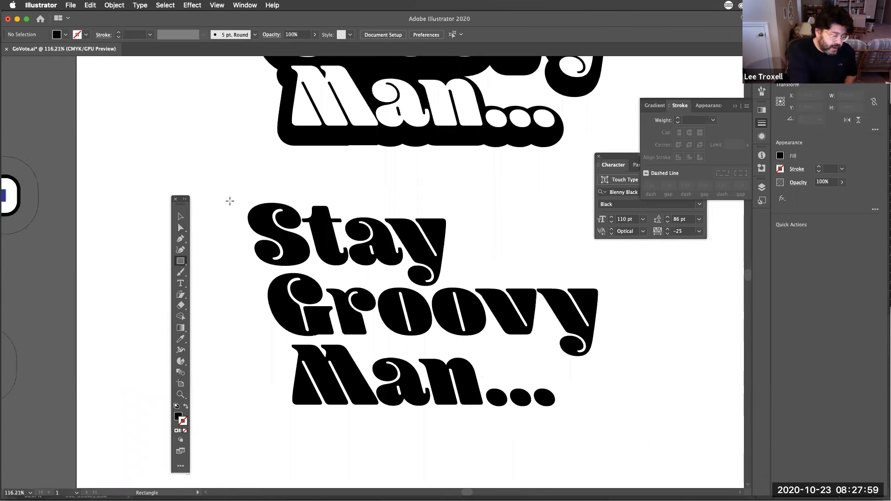
pyautogui.moveTo(230, 195); pyautogui.dragTo(512, 422)
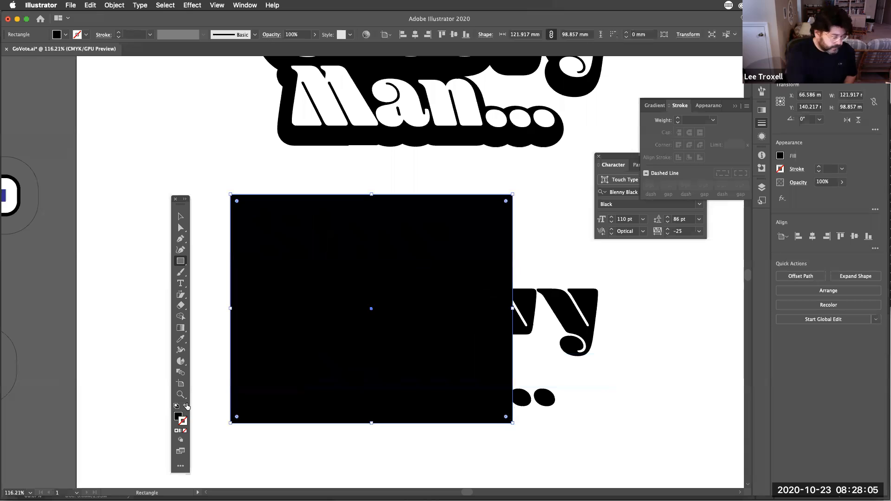
pyautogui.click(185, 406)
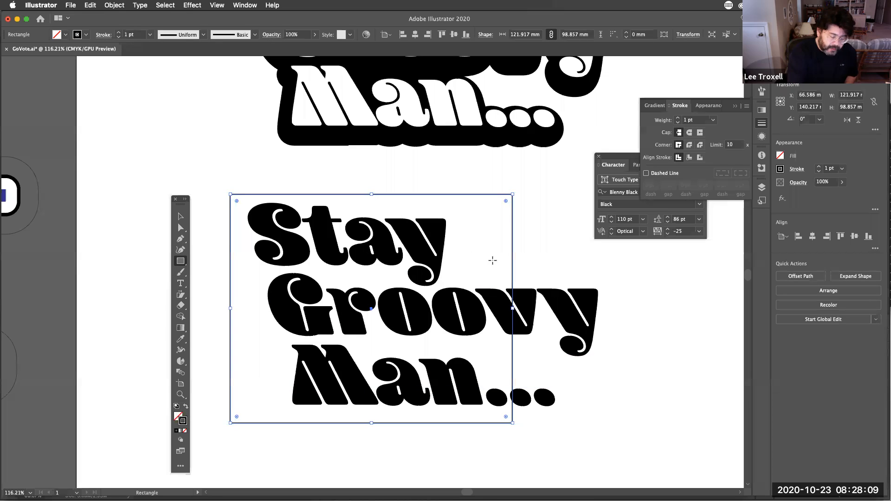
# - Add an overlapping rectangle about 68.8 × 63.6 mm around the end of "Groovy" and the dots, then unite both rectangles
pyautogui.moveTo(459, 277); pyautogui.dragTo(616, 422)
pyautogui.click(180, 218)
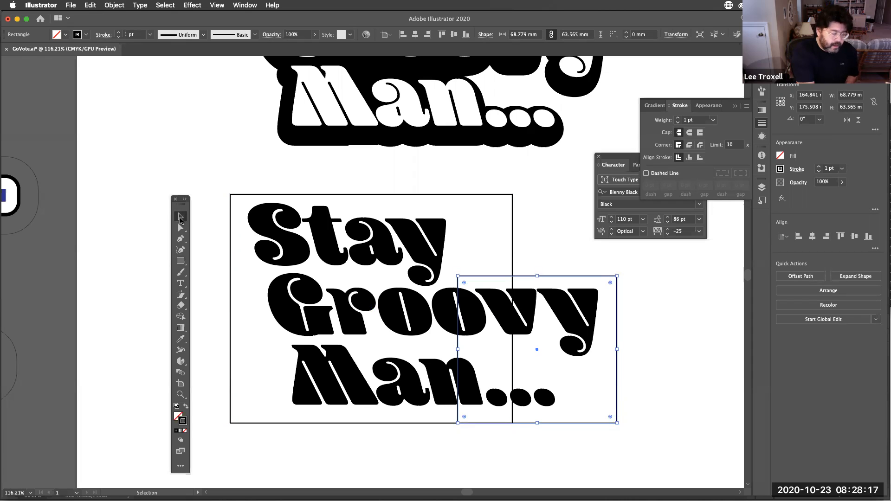
pyautogui.click(514, 237)
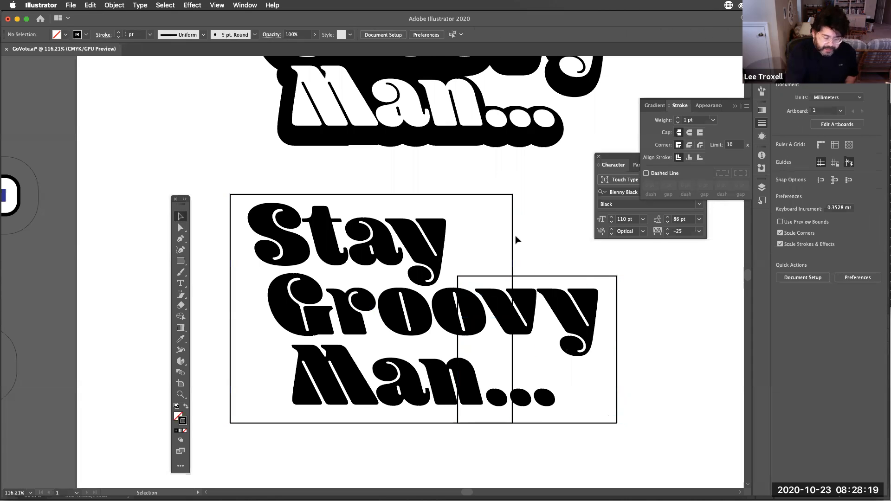
pyautogui.click(513, 239)
pyautogui.keyDown('shift'); pyautogui.click(604, 277); pyautogui.keyUp('shift')
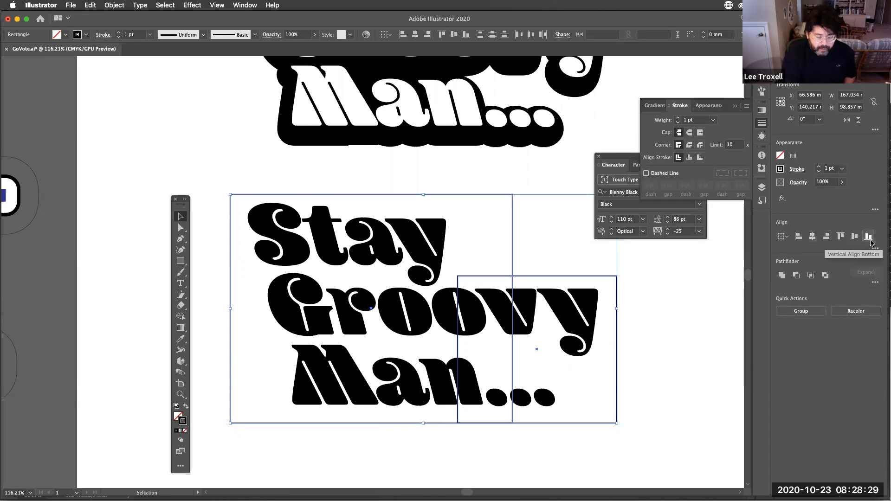
pyautogui.click(782, 275)
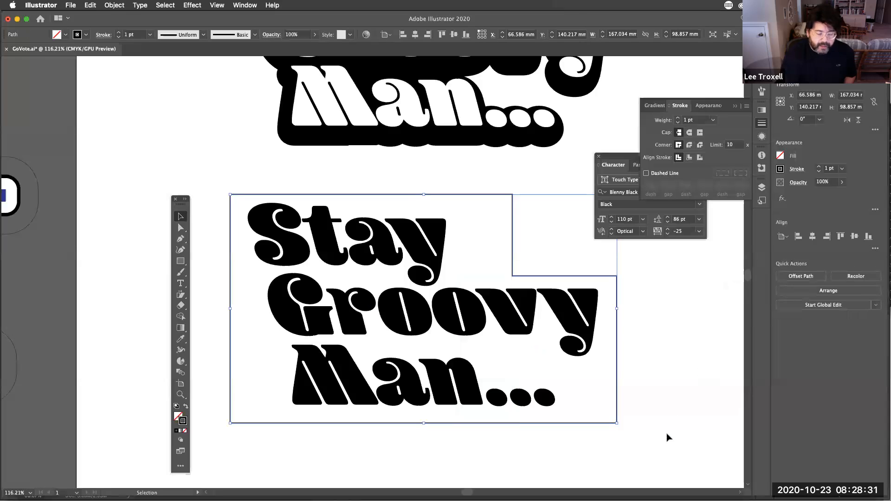
# - Round all corners of the united outline to an 11.14 mm radius and deselect it
pyautogui.press('a')
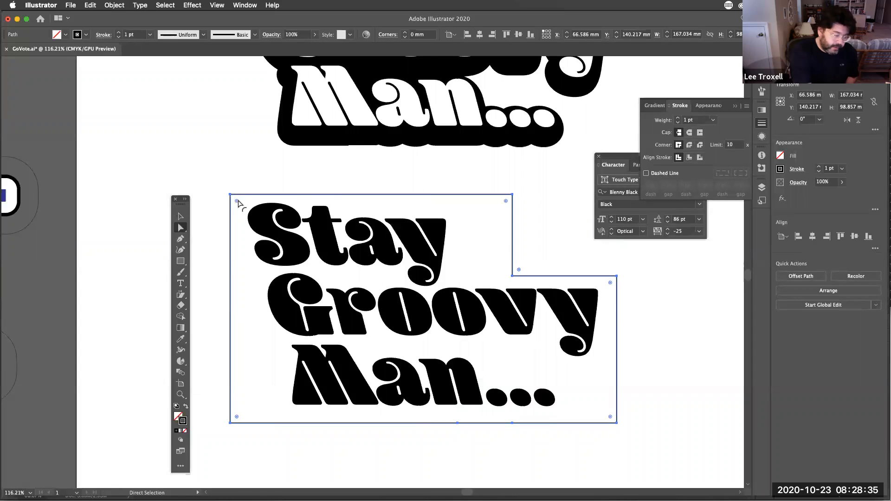
pyautogui.moveTo(237, 201); pyautogui.dragTo(259, 218)
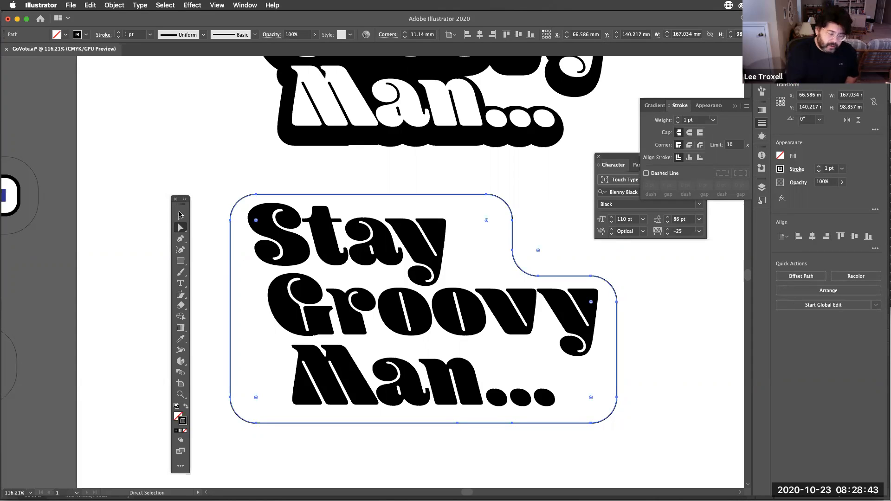
pyautogui.click(200, 203)
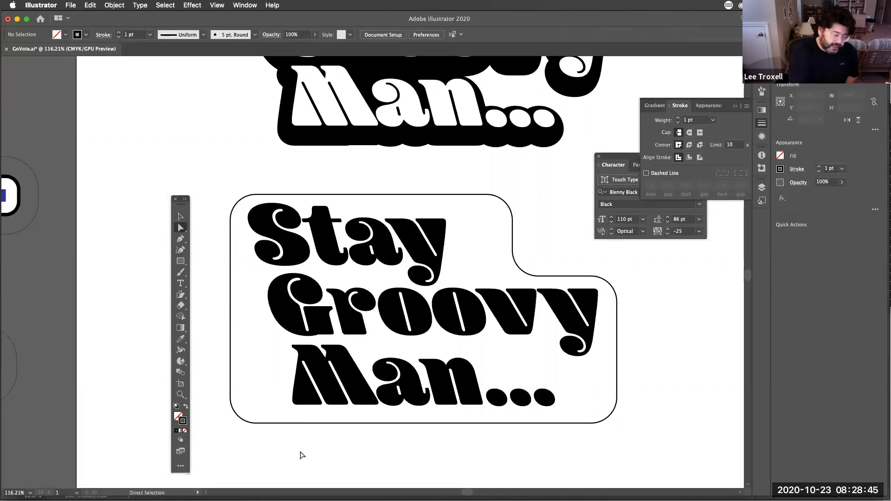
# - Select the outline's bottom-left rounded corner and nudge it right, slanting the left side toward the "M" of "Man"
pyautogui.moveTo(204, 366); pyautogui.dragTo(288, 467)
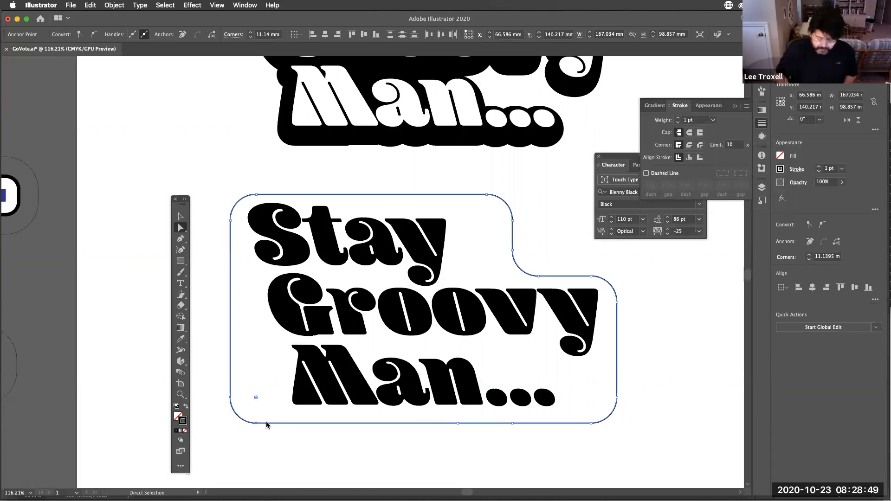
pyautogui.click(207, 381)
pyautogui.moveTo(288, 444); pyautogui.dragTo(305, 399)
pyautogui.moveTo(216, 340); pyautogui.dragTo(288, 410)
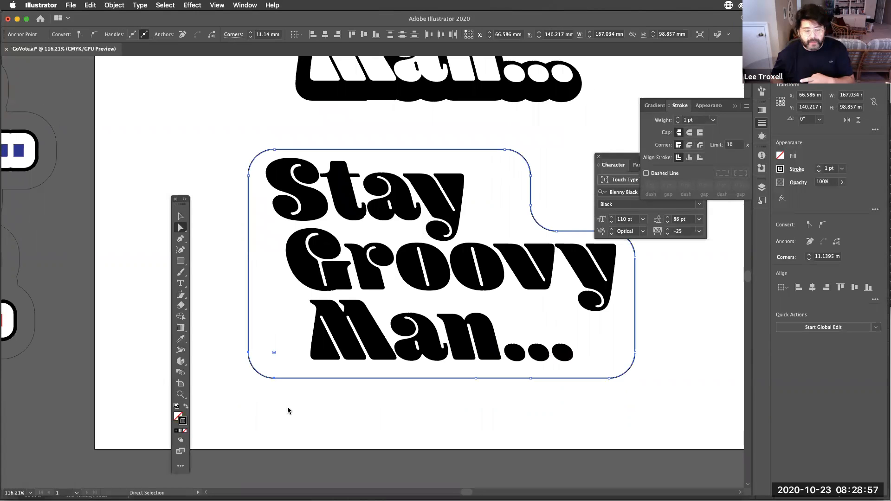
pyautogui.press('Right')
pyautogui.press('Right')
pyautogui.press('Right')
pyautogui.press('Right')
pyautogui.press('Right')
pyautogui.press('Right')
pyautogui.press('Right')
pyautogui.press('Right')
pyautogui.press('Right')
pyautogui.press('Right')
pyautogui.press('Right')
pyautogui.press('Right')
pyautogui.press('Right')
pyautogui.press('Right')
pyautogui.press('Right')
pyautogui.press('Right')
pyautogui.press('Right')
pyautogui.press('Right')
pyautogui.press('Right')
pyautogui.press('Right')
pyautogui.press('Right')
pyautogui.press('Right')
pyautogui.press('Right')
# - Select the outline's two rounded corners beside the "y" of "Stay" and nudge them left, closer to the letter
pyautogui.moveTo(489, 141); pyautogui.dragTo(572, 246)
pyautogui.press('Left')
pyautogui.press('Left')
pyautogui.press('Left')
pyautogui.press('Left')
pyautogui.press('Left')
pyautogui.press('Left')
pyautogui.press('Left')
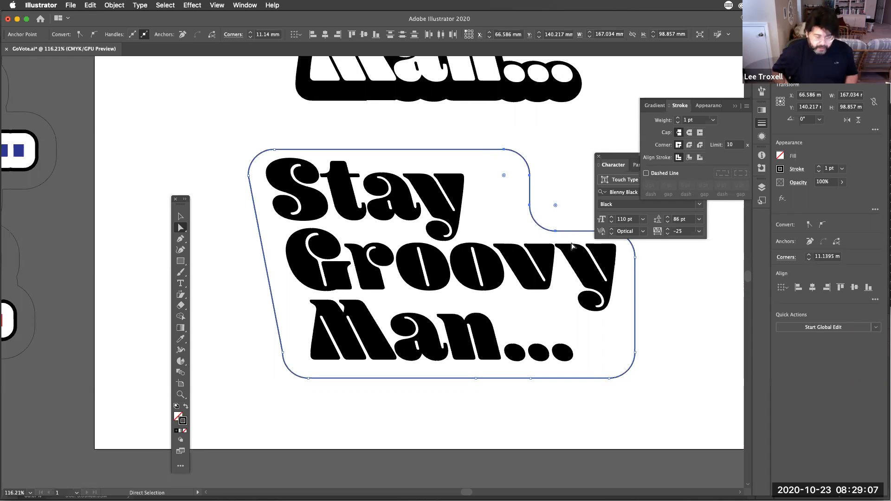
pyautogui.press('Left')
pyautogui.press('Left')
pyautogui.press('Left')
pyautogui.press('Left')
pyautogui.press('Left')
pyautogui.press('Left')
pyautogui.press('Left')
pyautogui.press('Left')
pyautogui.press('Left')
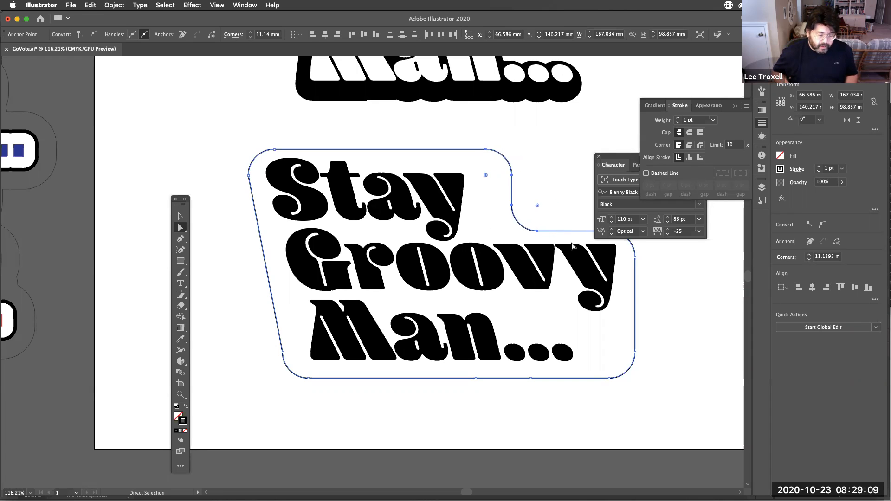
pyautogui.press('Left')
pyautogui.press('Left')
pyautogui.press('Left')
pyautogui.press('Left')
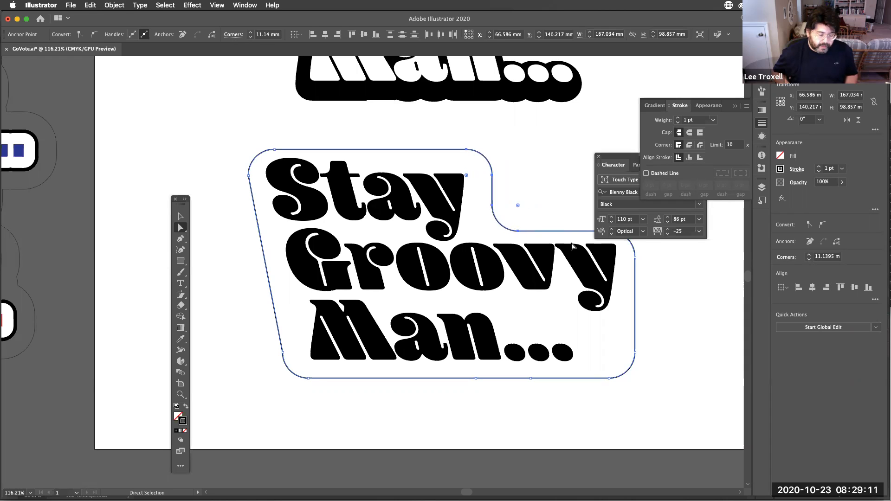
# - Nudge the rounded corner above the "y" of "Stay" left, its lower anchor to X 165.925 mm and its upper anchor to X 153.727 mm
pyautogui.click(495, 150)
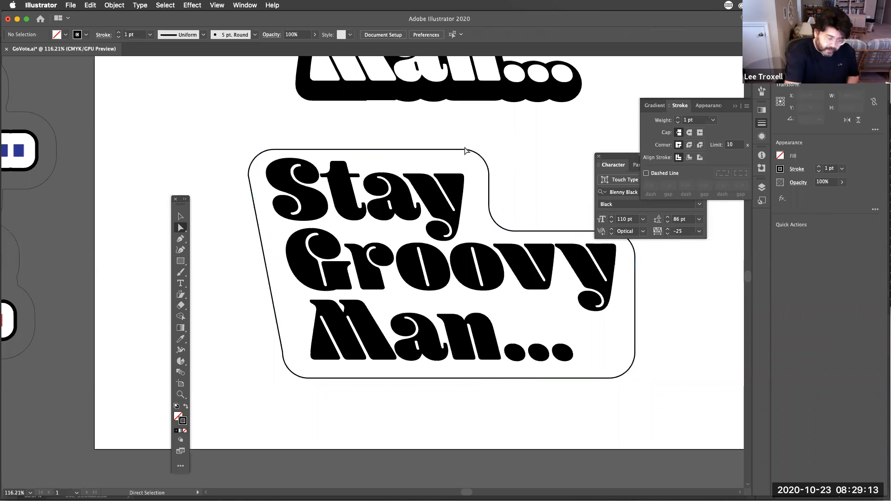
pyautogui.click(489, 176)
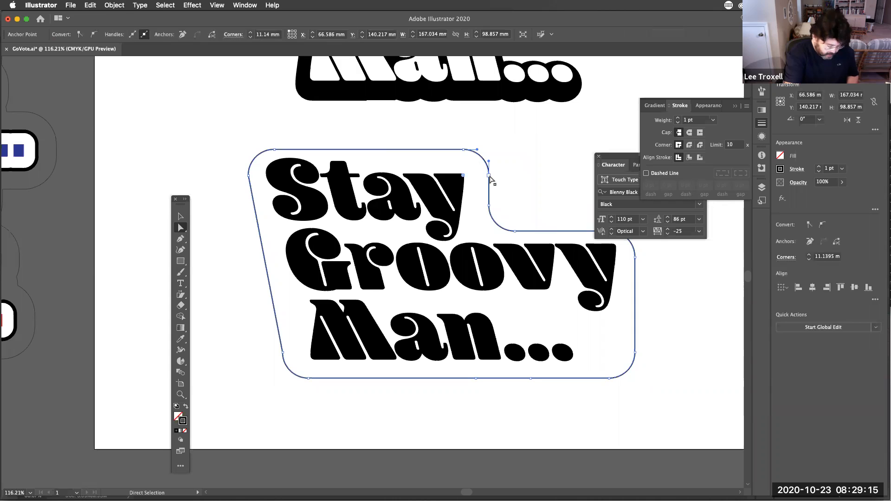
pyautogui.click(489, 176)
pyautogui.press('Left')
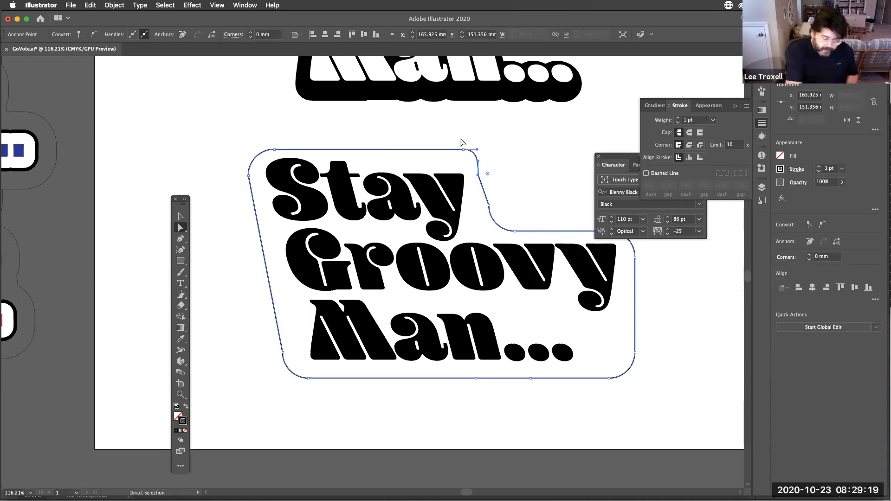
pyautogui.click(465, 152)
pyautogui.click(463, 149)
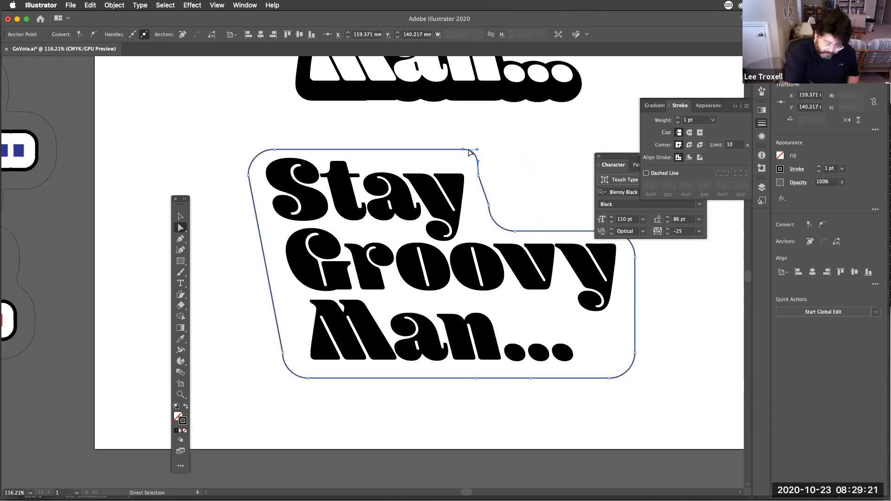
pyautogui.press('Left')
pyautogui.press('Left')
pyautogui.press('Left')
pyautogui.press('Left')
pyautogui.press('Left')
pyautogui.press('Left')
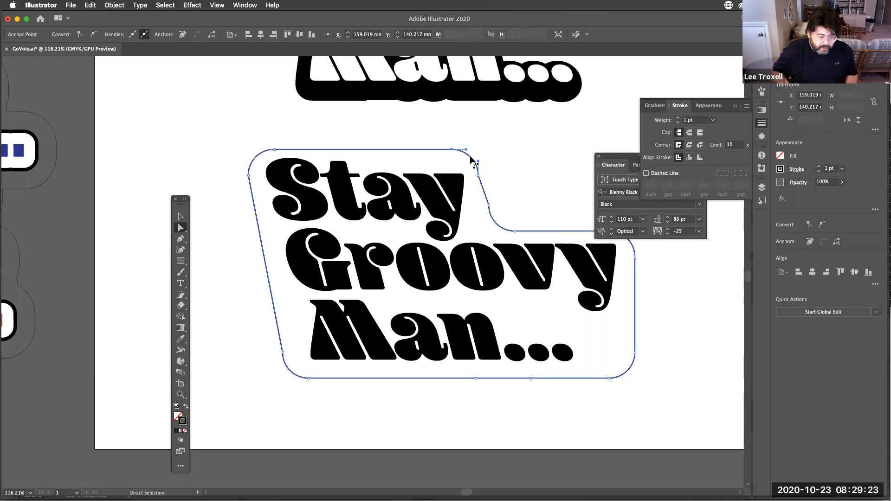
# - Widen the inner corner above "Groovy" by nudging its upper anchor left to X 169.1 mm and its lower anchor right to X 189.412 mm
pyautogui.click(489, 210)
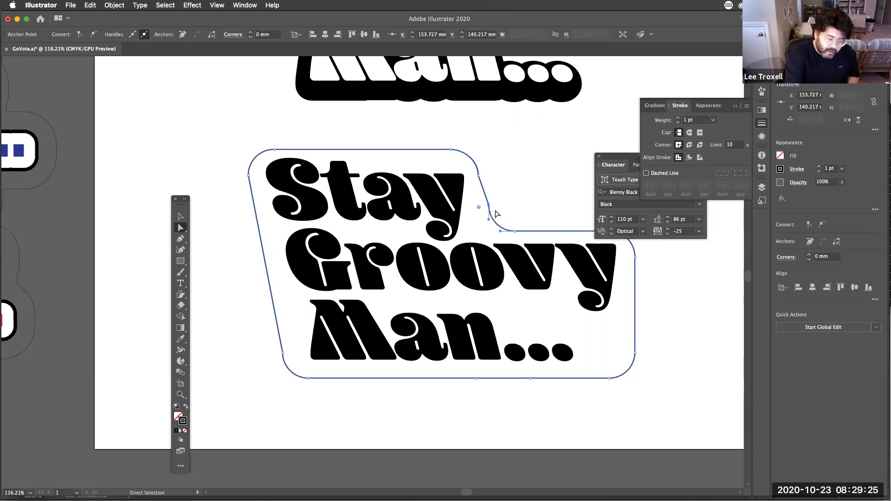
pyautogui.press('Left')
pyautogui.press('Left')
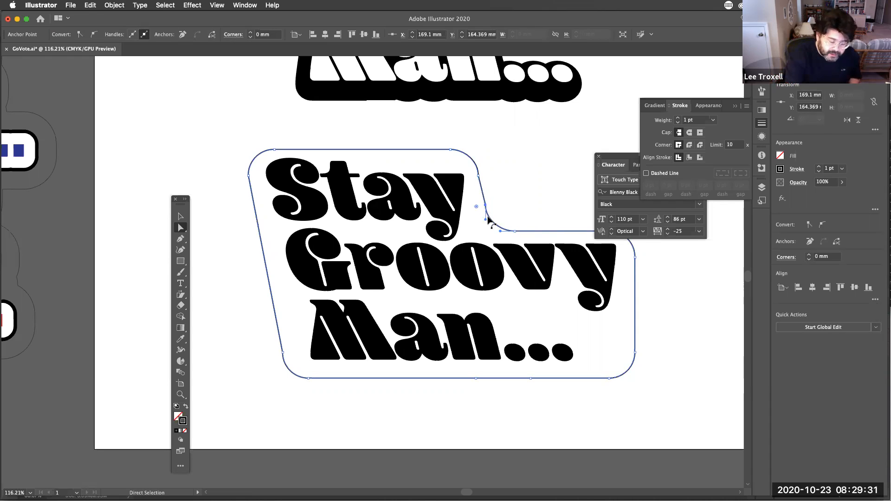
pyautogui.click(515, 231)
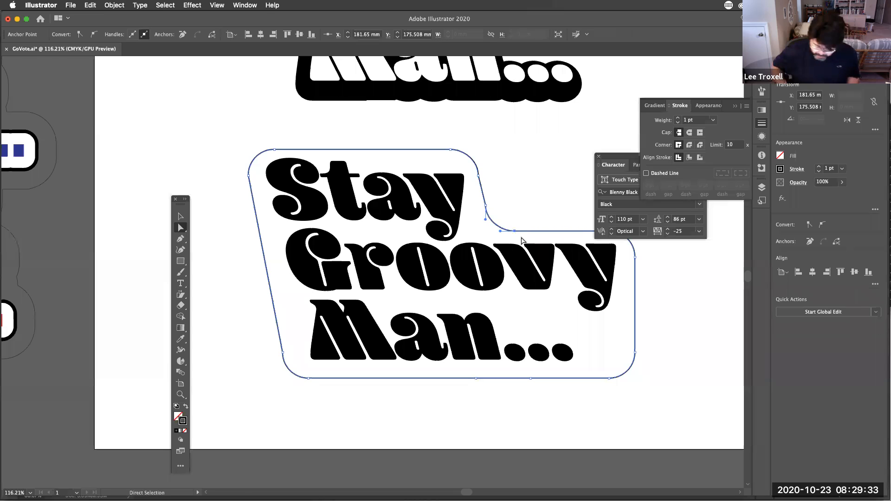
pyautogui.press('Right')
pyautogui.press('Right')
pyautogui.press('Right')
pyautogui.press('Right')
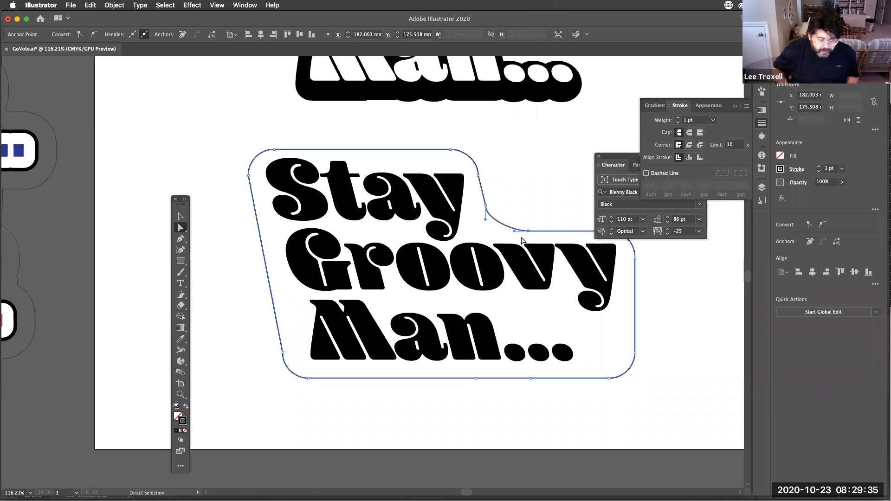
pyautogui.hotkey('shift', 'Right')
pyautogui.hotkey('shift', 'Right')
pyautogui.press('Right')
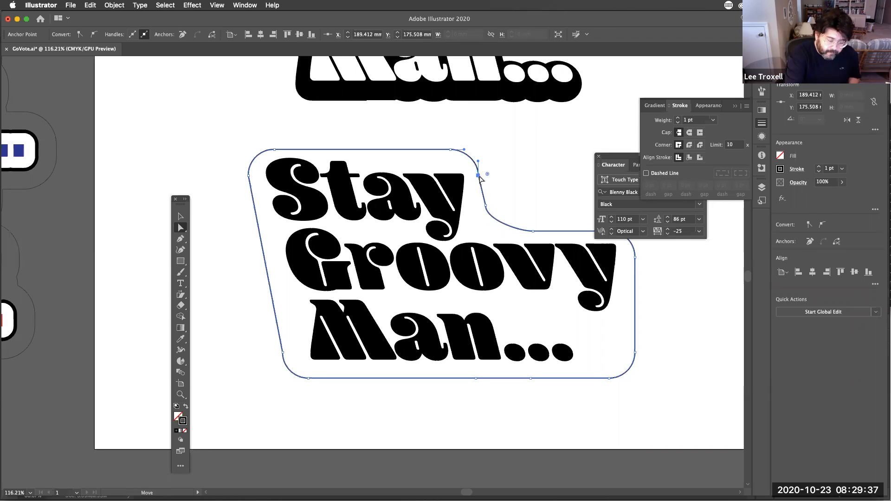
# - Adjust the direction handles at both ends of the slanted edge beside "Stay" so the curves flow smoothly into it
pyautogui.click(478, 175)
pyautogui.moveTo(478, 161); pyautogui.dragTo(476, 162)
pyautogui.click(533, 215)
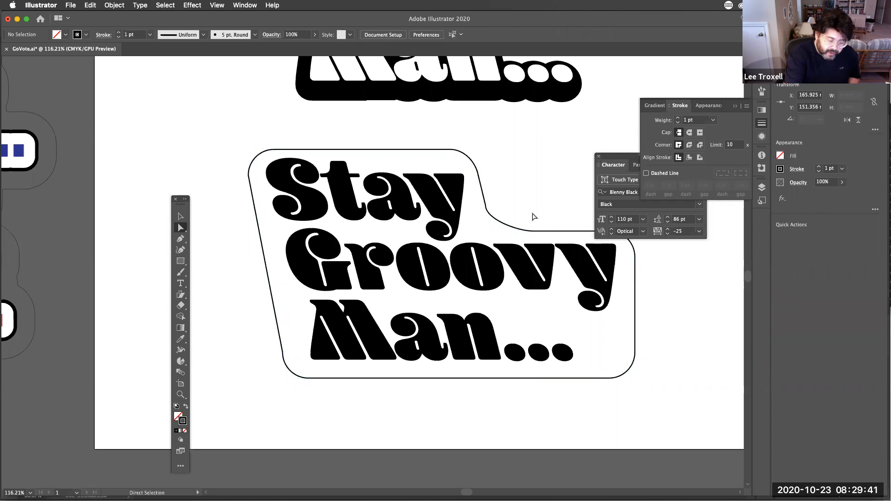
pyautogui.click(486, 210)
pyautogui.moveTo(486, 219)
pyautogui.mouseDown()
pyautogui.moveTo(494, 236)
pyautogui.moveTo(491, 229)
pyautogui.mouseUp()
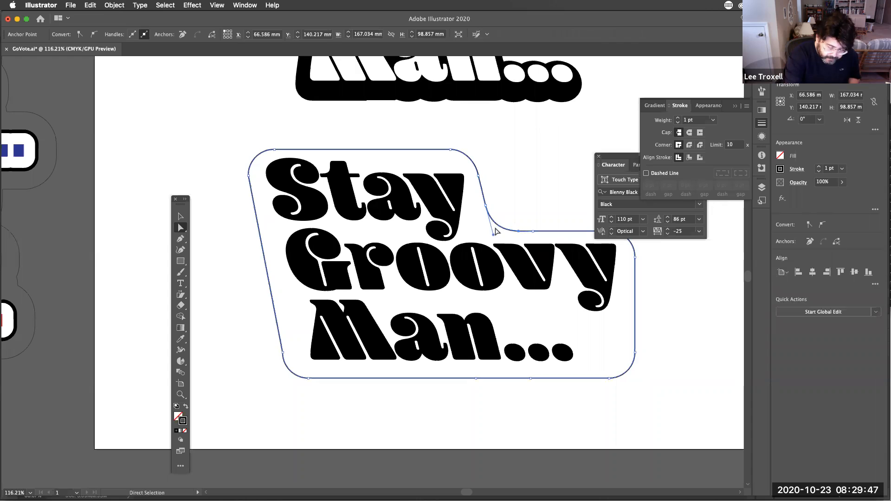
# - Select the outline's bottom-right rounded corner and nudge it left, slanting the right side inward below the "y" of "Groovy"
pyautogui.click(649, 379)
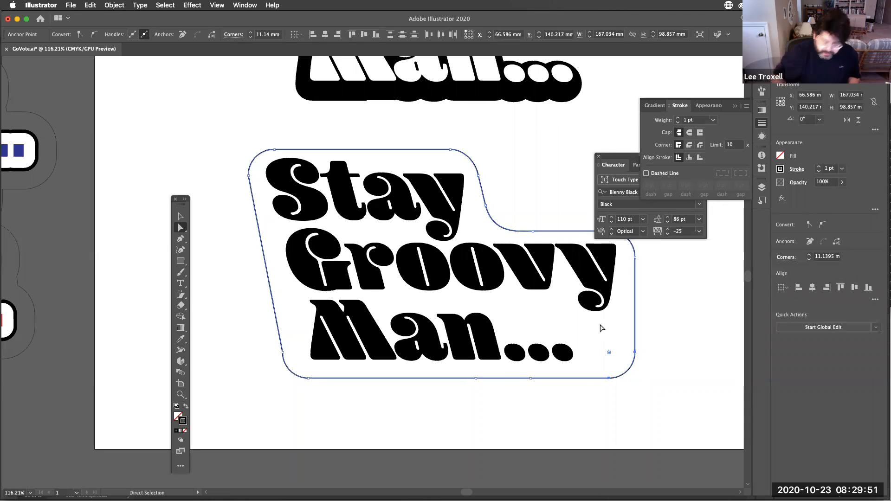
pyautogui.press('Left')
pyautogui.press('Left')
pyautogui.press('Left')
pyautogui.press('Left')
pyautogui.press('Left')
pyautogui.press('Left')
pyautogui.press('Left')
pyautogui.press('Left')
pyautogui.press('Left')
pyautogui.press('Left')
pyautogui.press('Left')
pyautogui.press('Left')
pyautogui.press('Left')
pyautogui.press('Left')
pyautogui.press('Left')
pyautogui.press('Left')
pyautogui.press('Left')
pyautogui.press('Left')
pyautogui.press('Left')
pyautogui.press('Left')
pyautogui.press('Left')
pyautogui.press('Left')
pyautogui.press('Left')
pyautogui.press('Left')
pyautogui.press('Left')
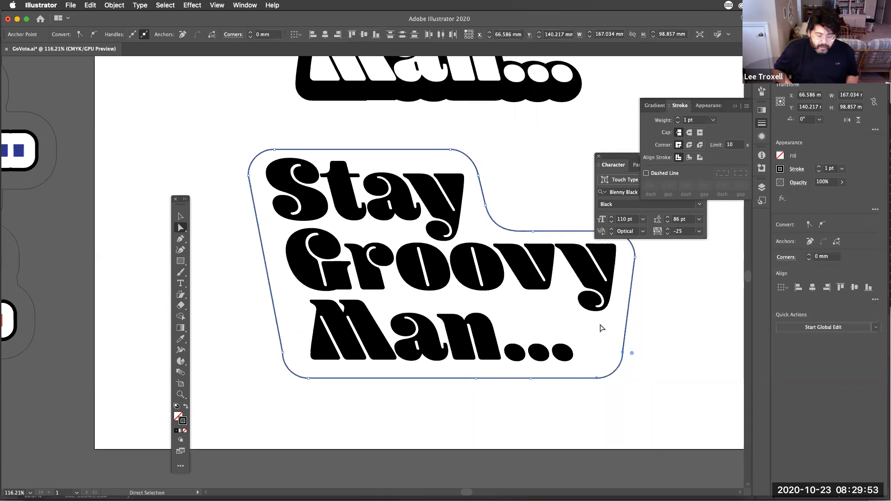
# - Fine-tune the horizontal position of the outline's bottom-right rounded corner with small nudges
pyautogui.press('Right')
pyautogui.press('Right')
pyautogui.press('Right')
pyautogui.press('Right')
pyautogui.press('Right')
pyautogui.press('Right')
pyautogui.press('Right')
pyautogui.press('Right')
pyautogui.press('Right')
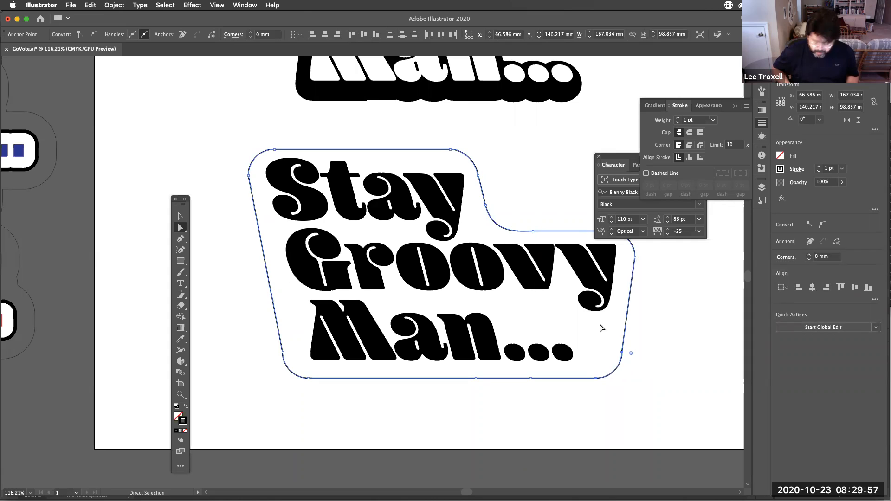
# - Adjust the direction handle of the bottom-right corner's upper anchor so the curve flows into the slanted right side, and deselect the outline
pyautogui.click(621, 353)
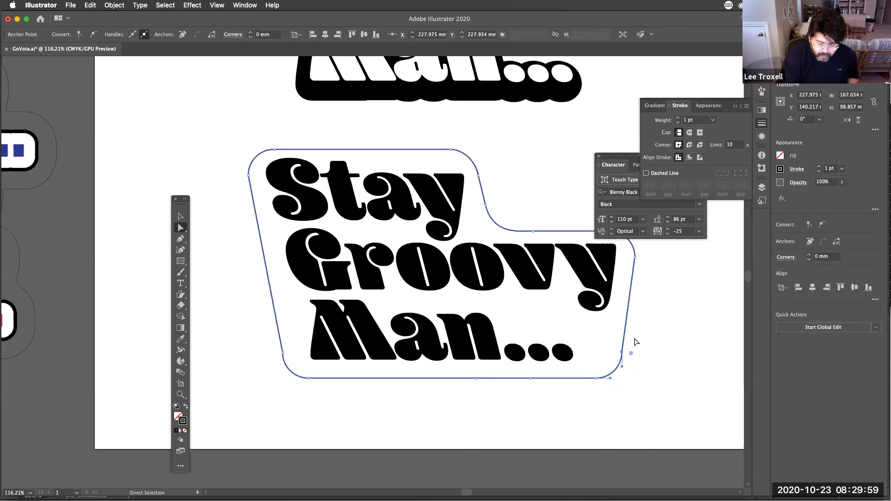
pyautogui.moveTo(620, 368); pyautogui.dragTo(620, 376)
pyautogui.click(619, 383)
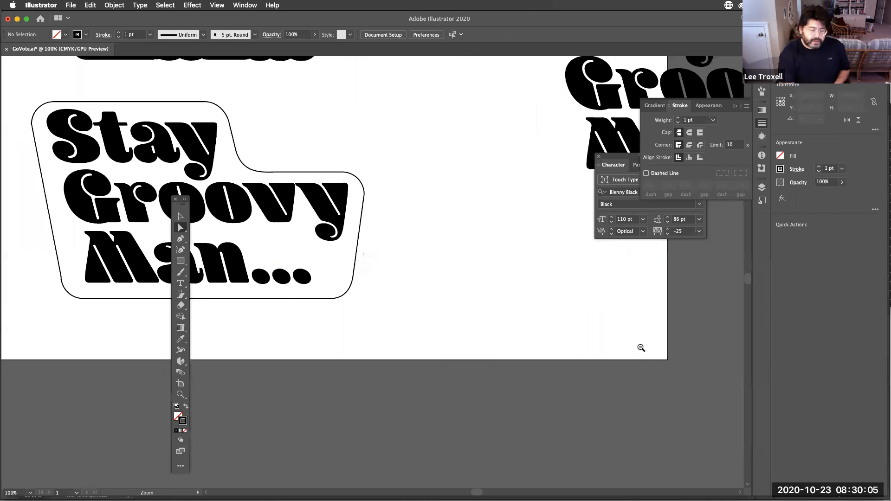
# - Select the black "Stay Groovy Man..." lettering group inside the rounded outline and copy it
pyautogui.keyDown('alt'); pyautogui.keyDown('super'); pyautogui.click(643, 344); pyautogui.keyUp('super'); pyautogui.keyUp('alt')
pyautogui.keyDown('alt'); pyautogui.keyDown('super'); pyautogui.click(471, 319); pyautogui.keyUp('super'); pyautogui.keyUp('alt')
pyautogui.scroll(5, 570, 371)
pyautogui.hscroll(-8, 570, 371)
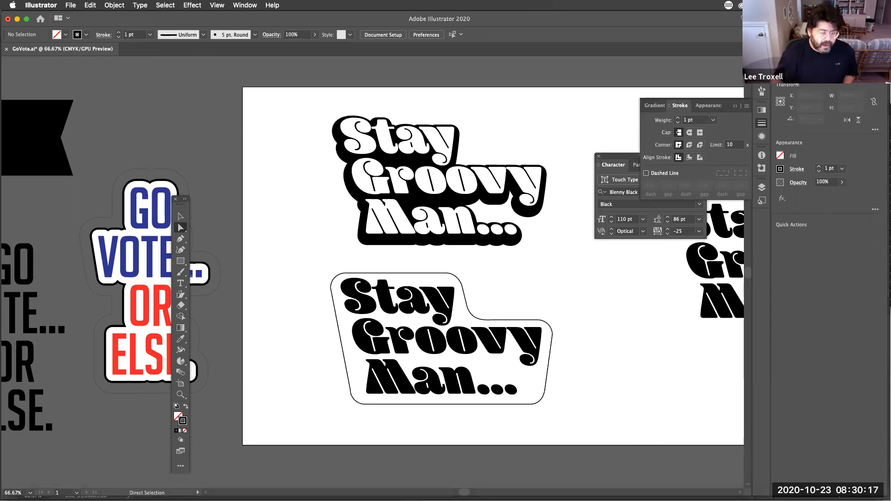
pyautogui.click(181, 215)
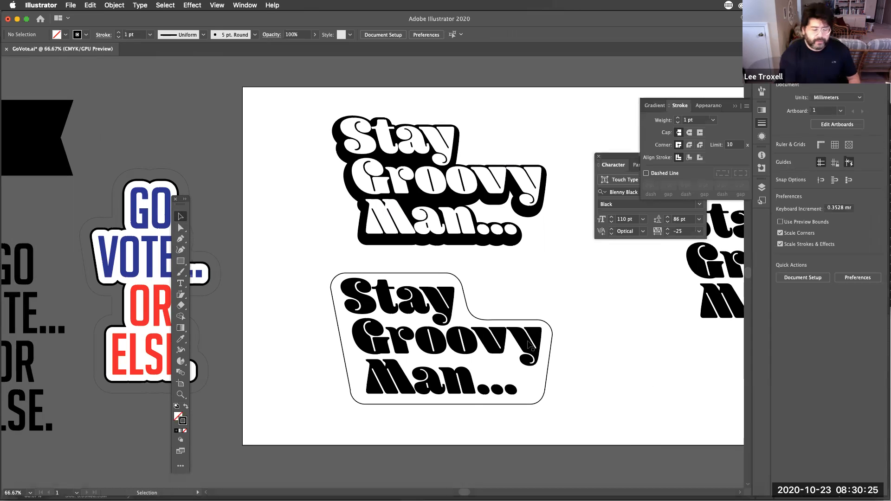
pyautogui.click(434, 297)
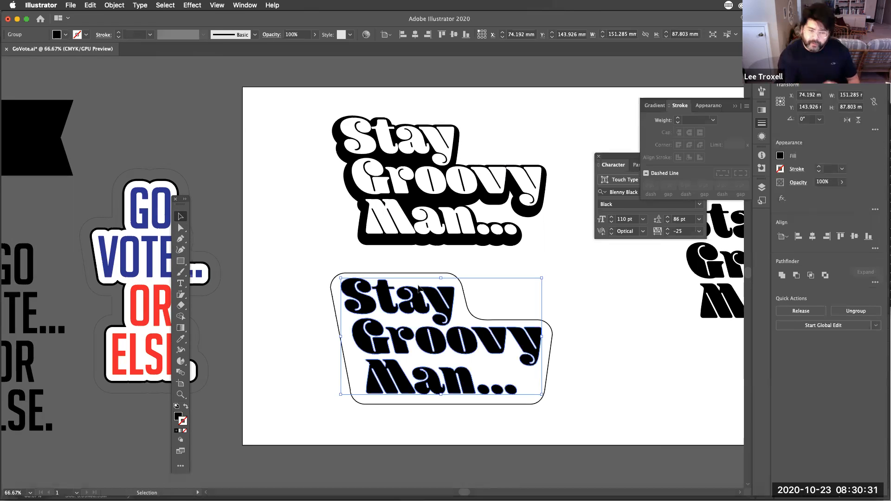
pyautogui.click(90, 5)
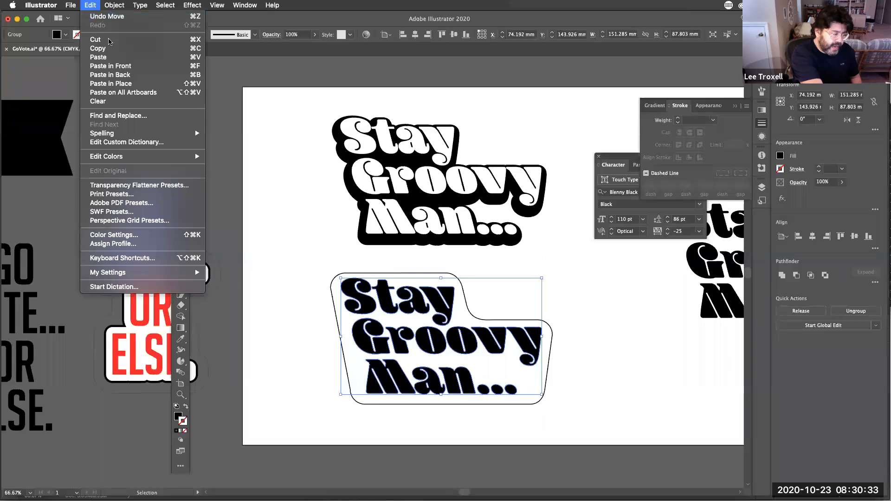
pyautogui.click(113, 52)
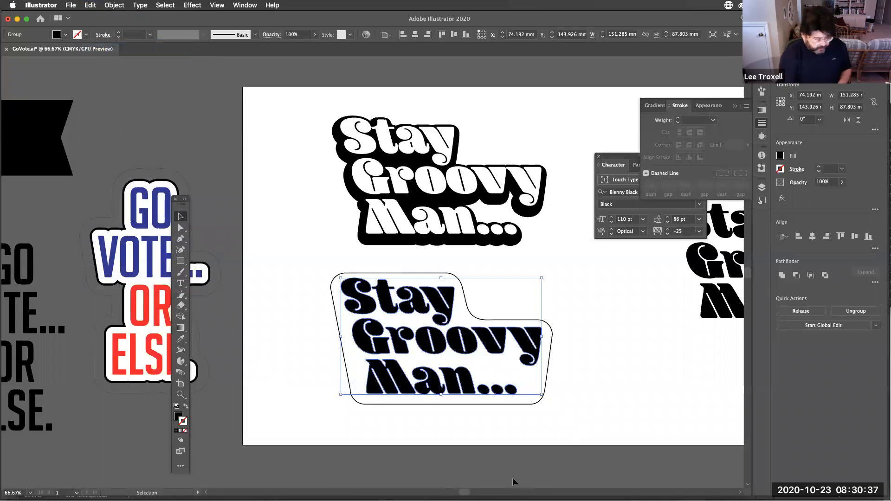
# - Switch to Photoshop and create a new document from the Clipboard preset, with the resolution set to 300 pixels/inch
pyautogui.press('super+Tab')
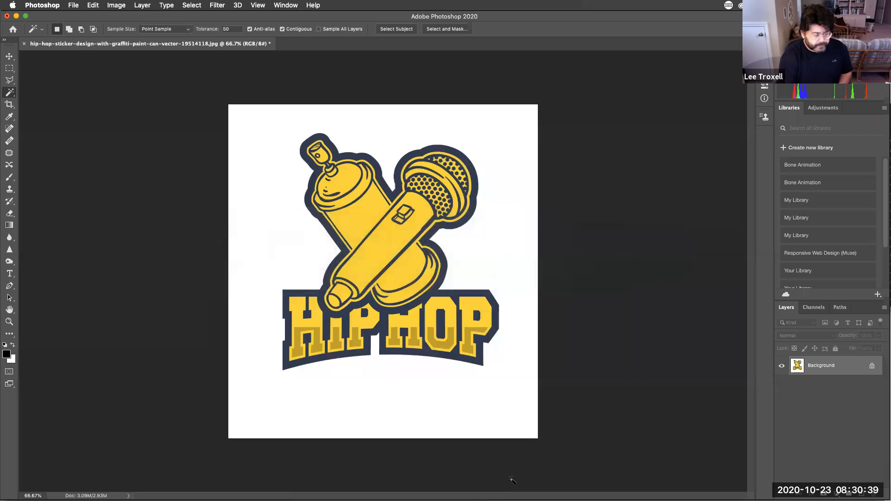
pyautogui.press('super+n')
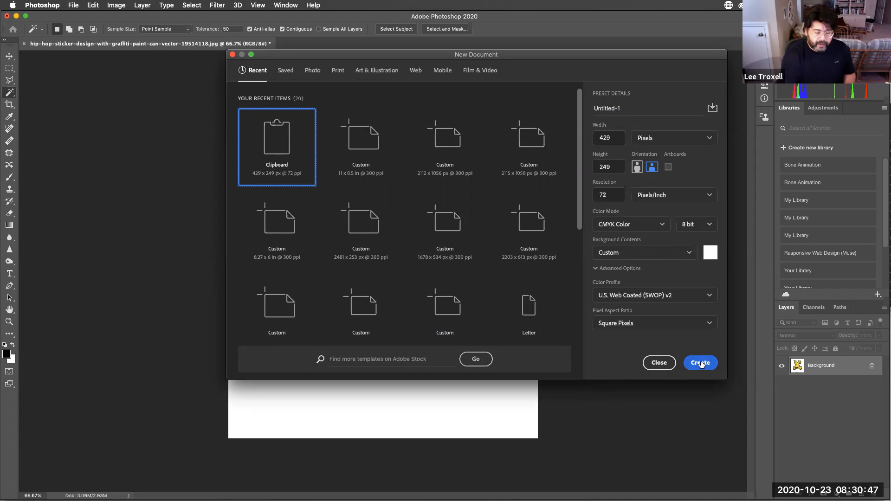
pyautogui.click(614, 193)
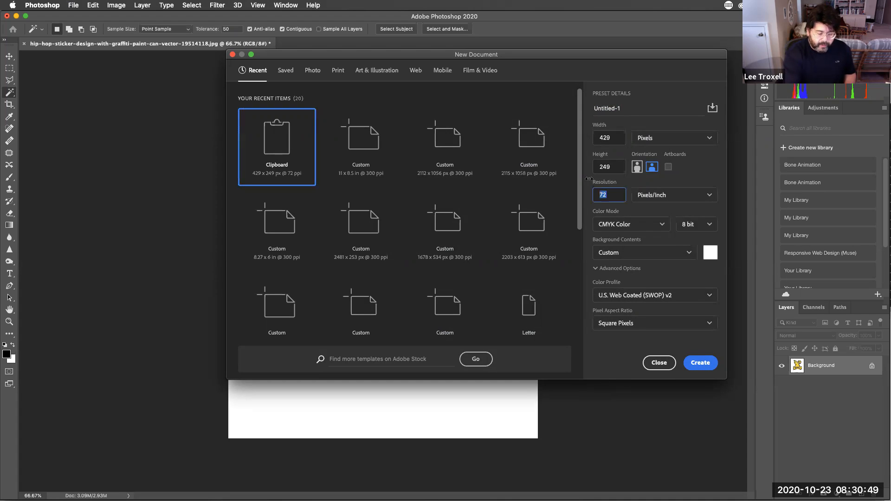
pyautogui.write('300')
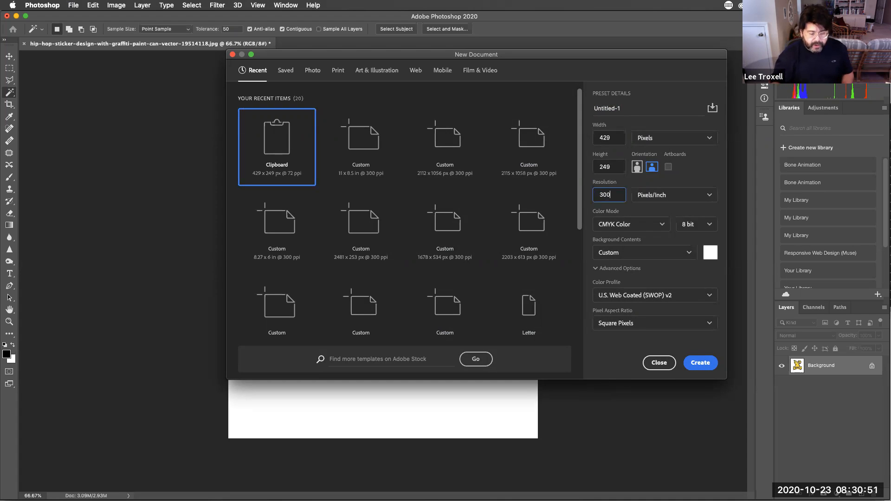
pyautogui.click(699, 362)
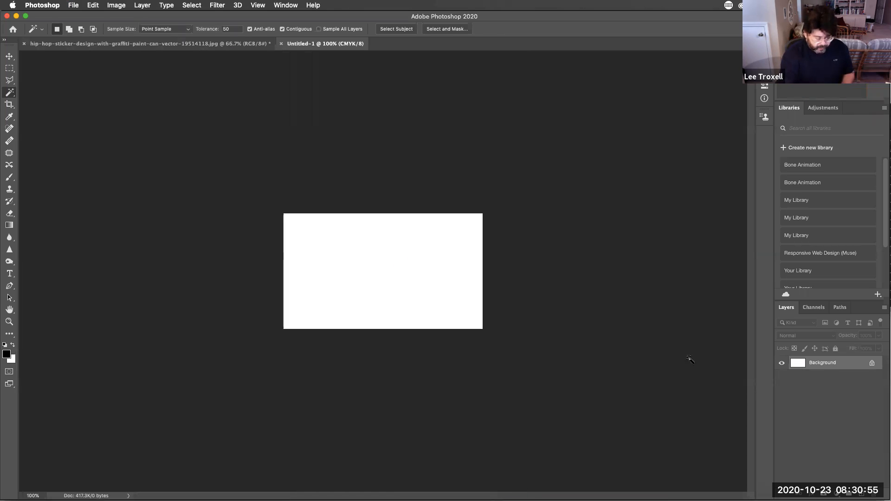
# - Paste the copied lettering into the new document as a Smart Object
pyautogui.click(93, 5)
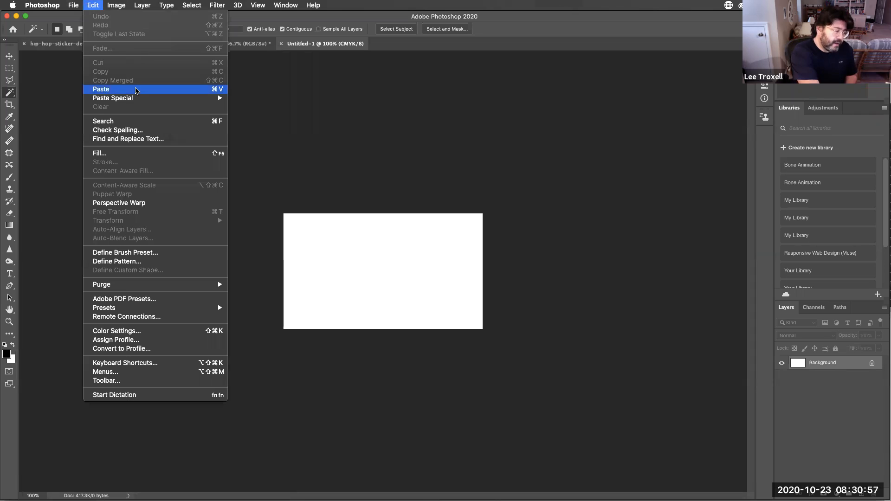
pyautogui.click(153, 89)
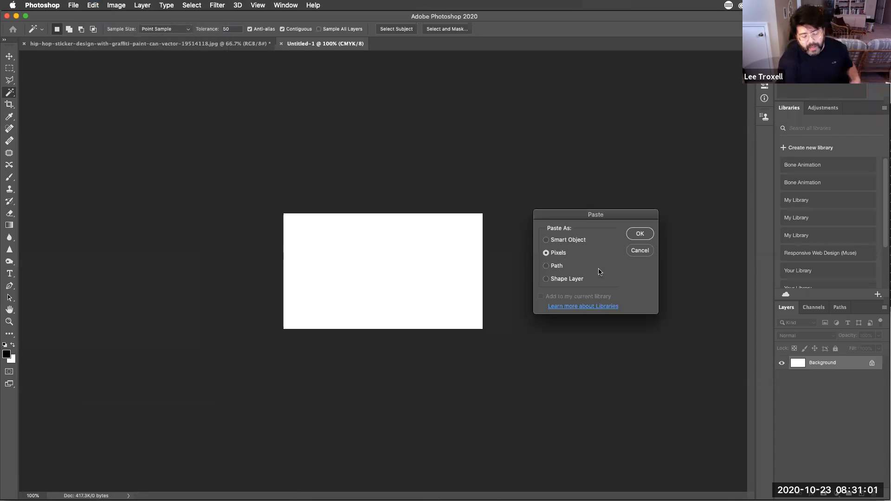
pyautogui.click(546, 240)
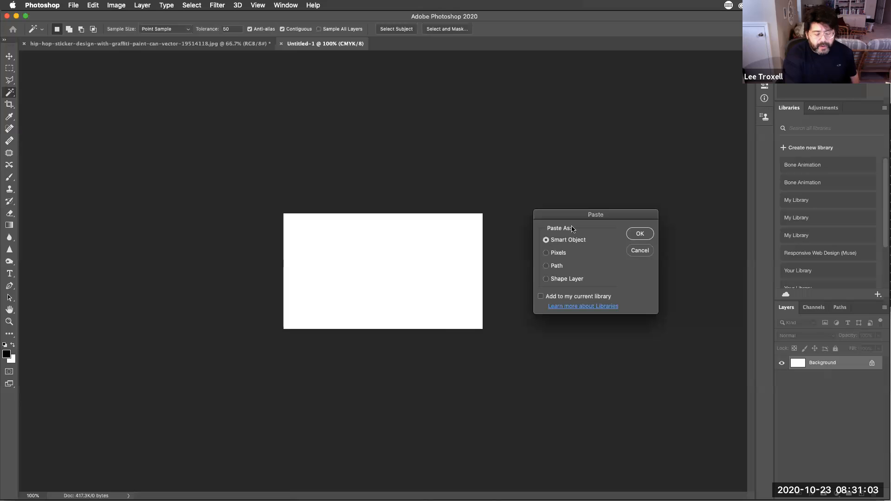
pyautogui.click(641, 236)
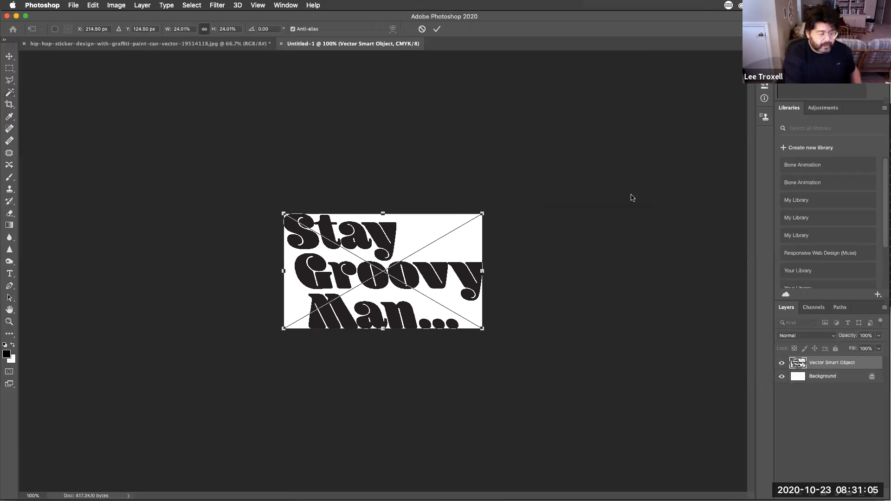
# - Scale the pasted lettering down proportionally, reposition it to leave a white margin around it, and commit the placement
pyautogui.moveTo(483, 212); pyautogui.dragTo(454, 246)
pyautogui.moveTo(434, 283)
pyautogui.mouseDown()
pyautogui.moveTo(443, 327)
pyautogui.moveTo(450, 280)
pyautogui.mouseUp()
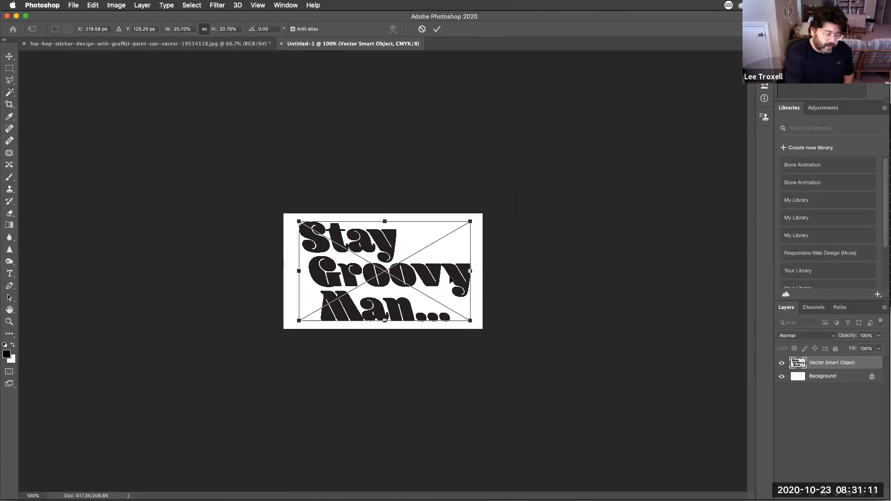
pyautogui.moveTo(298, 320); pyautogui.dragTo(306, 316)
pyautogui.press('Return')
# - Float the toolbox beside the canvas and select all the black lettering using the Magic Wand with Contiguous turned off
pyautogui.press('w')
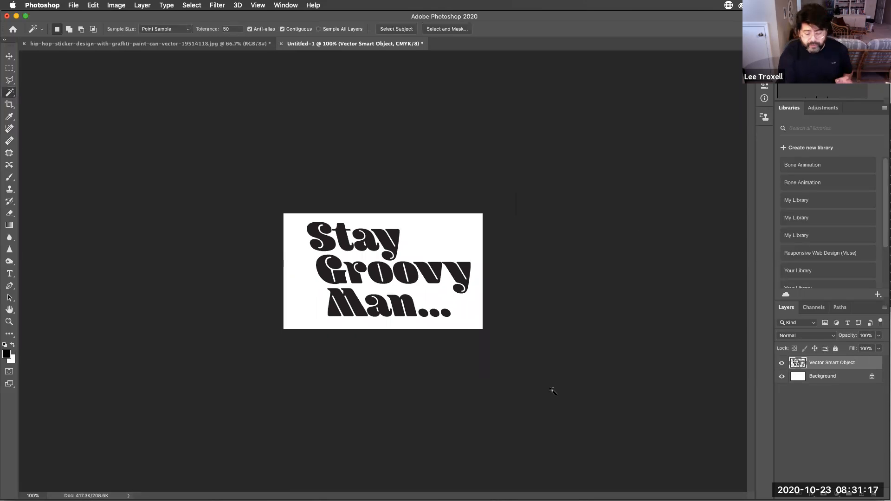
pyautogui.moveTo(11, 46); pyautogui.dragTo(578, 175)
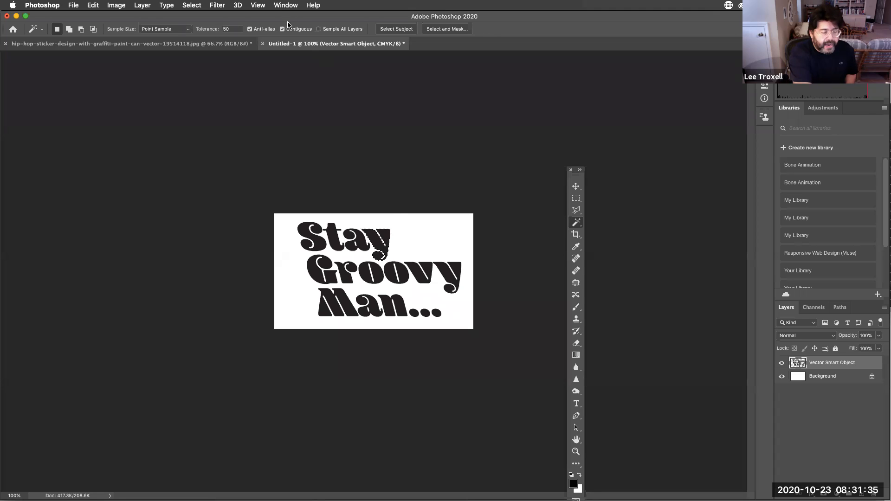
pyautogui.moveTo(67, 17); pyautogui.dragTo(68, 17)
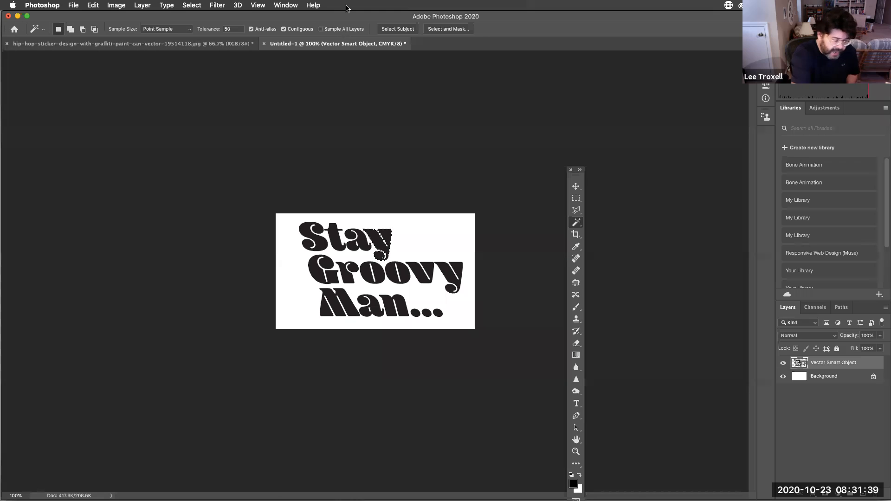
pyautogui.click(285, 29)
pyautogui.click(310, 228)
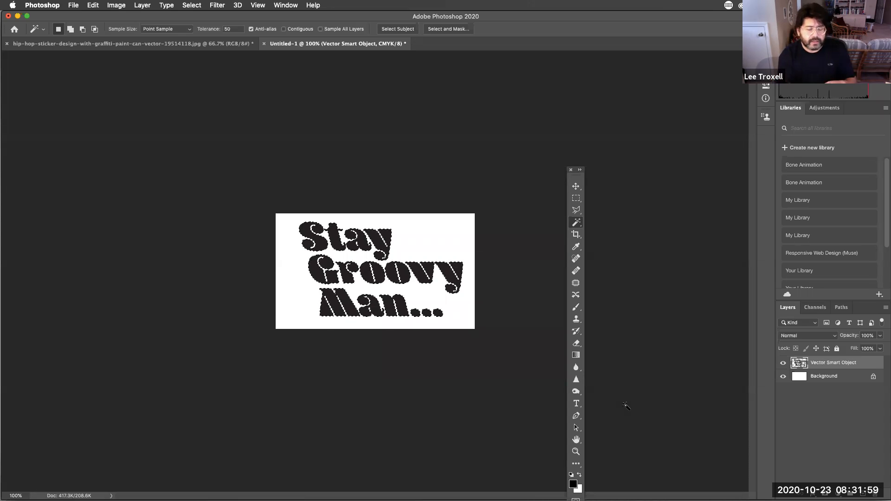
# - Try expanding the lettering selection by 30 pixels
pyautogui.click(191, 5)
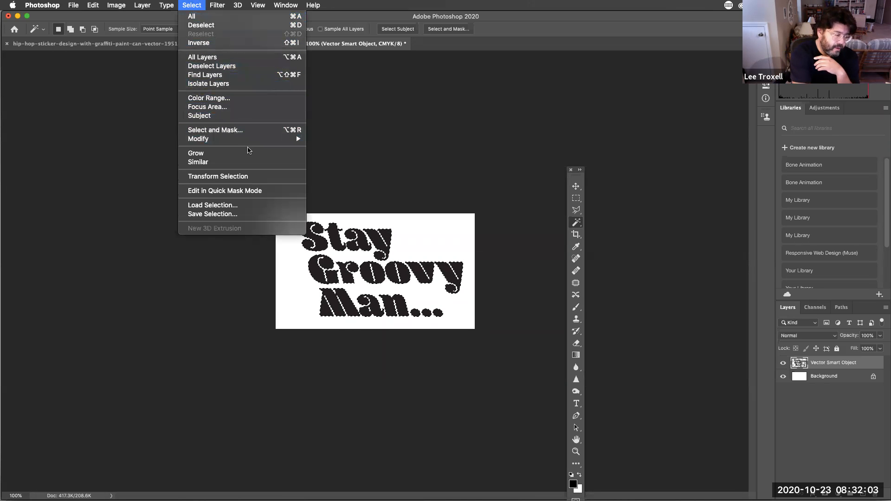
pyautogui.moveTo(250, 144)
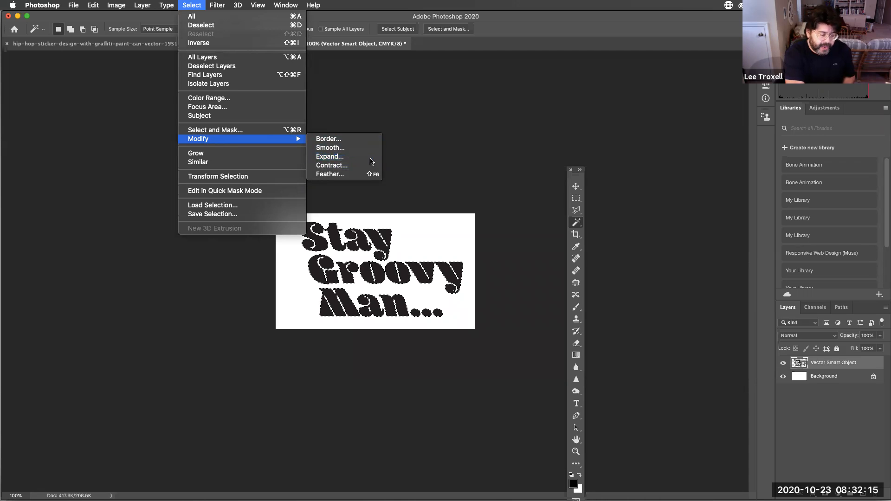
pyautogui.click(379, 179)
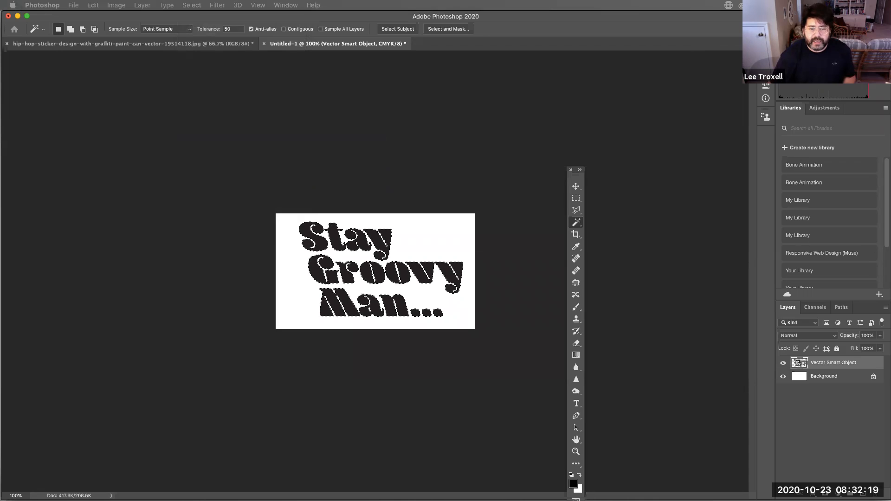
pyautogui.moveTo(750, 63); pyautogui.dragTo(511, 114)
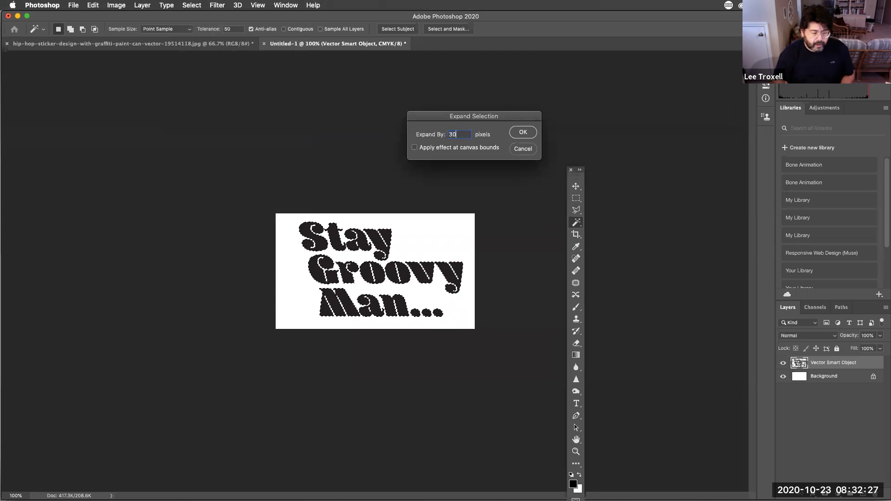
pyautogui.click(522, 134)
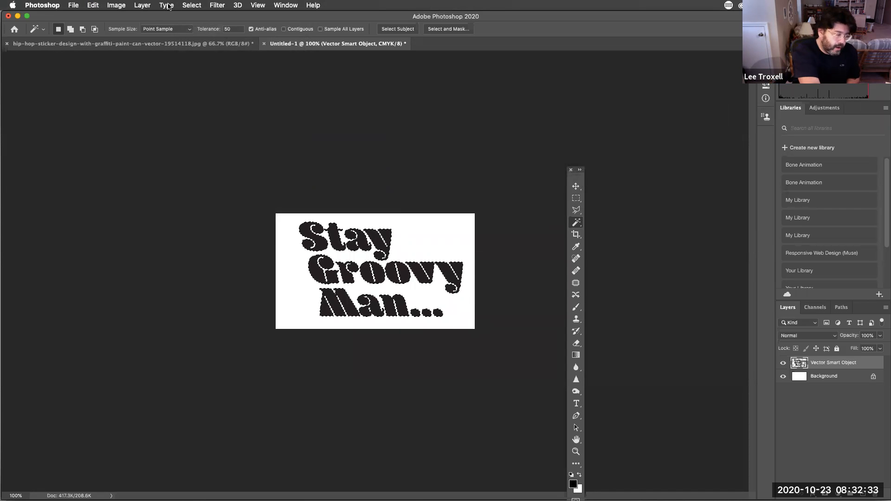
# - Try expanding the lettering selection by 20 pixels
pyautogui.click(192, 6)
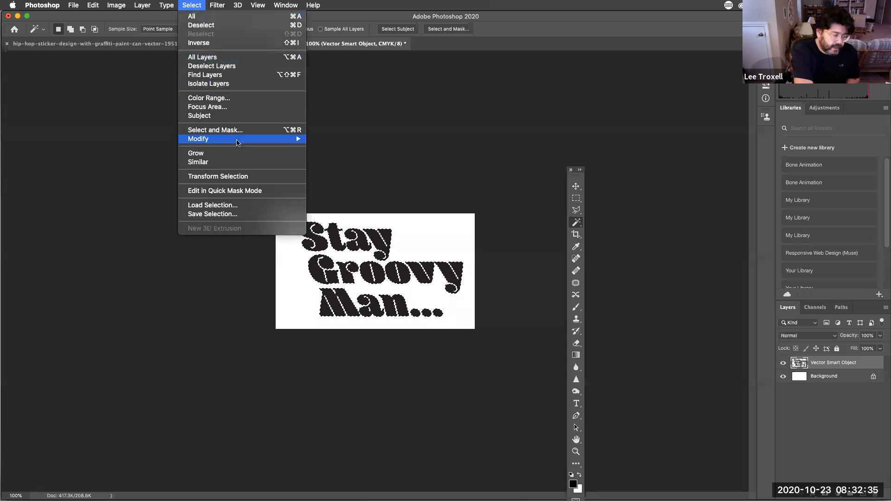
pyautogui.moveTo(305, 145)
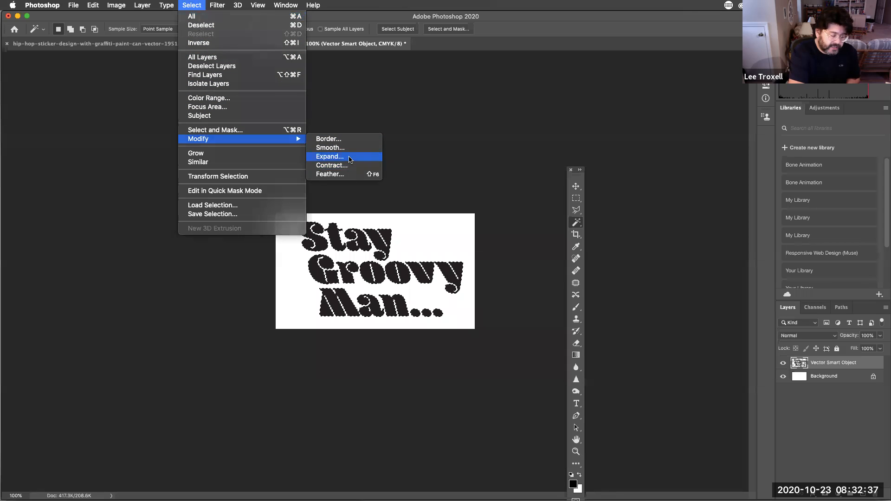
pyautogui.click(350, 157)
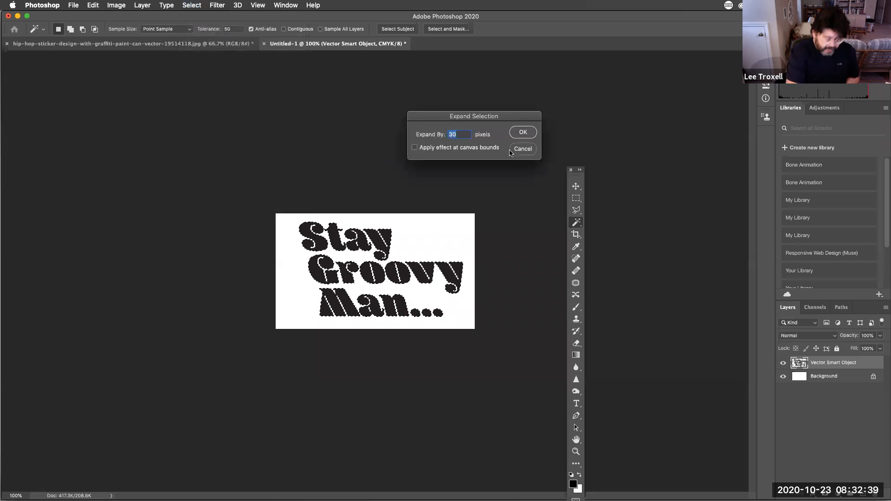
pyautogui.write('2')
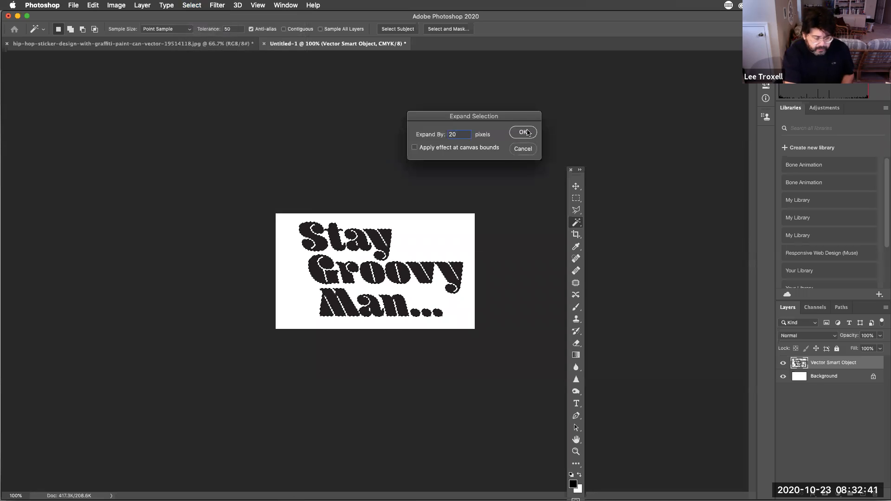
pyautogui.click(524, 133)
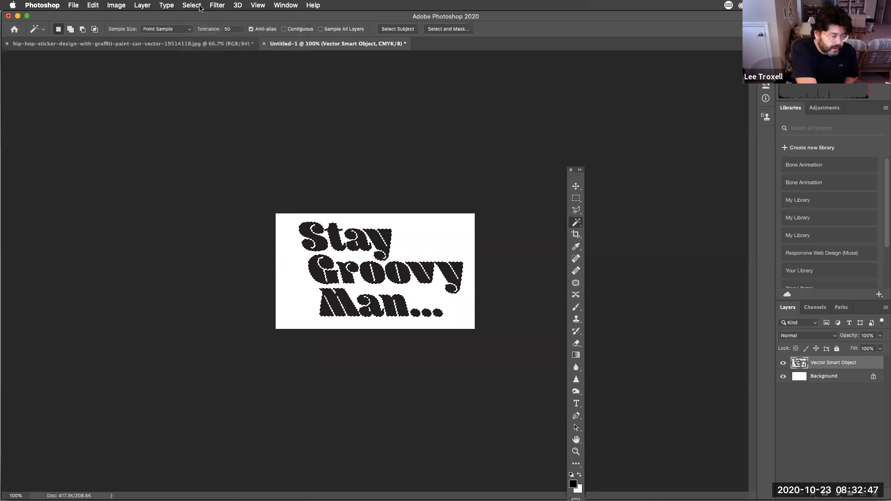
# - Expand the lettering selection by 15 pixels
pyautogui.click(201, 5)
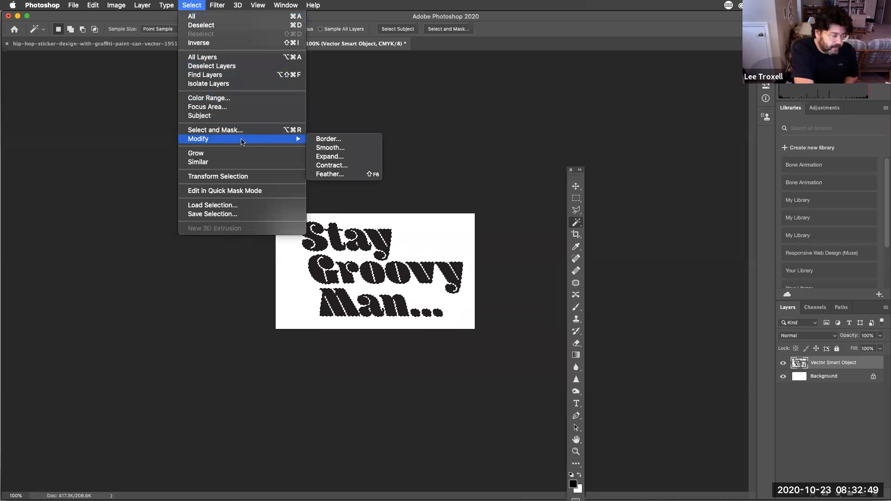
pyautogui.click(334, 157)
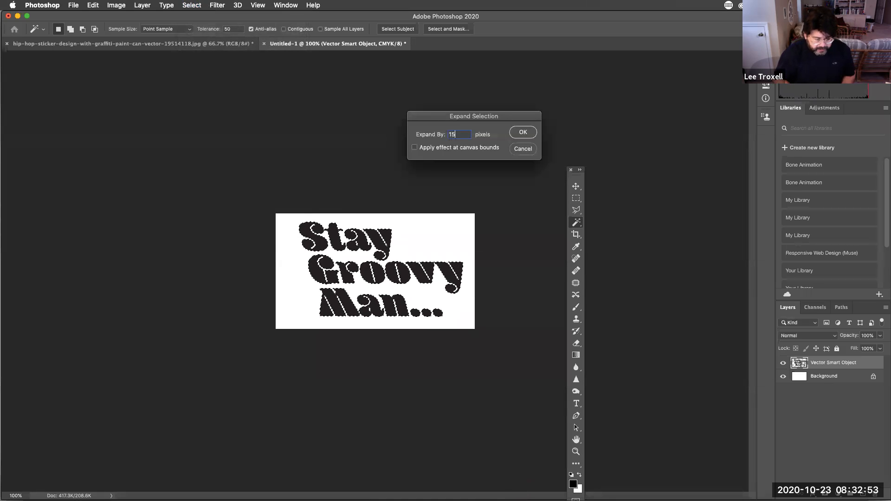
pyautogui.click(522, 133)
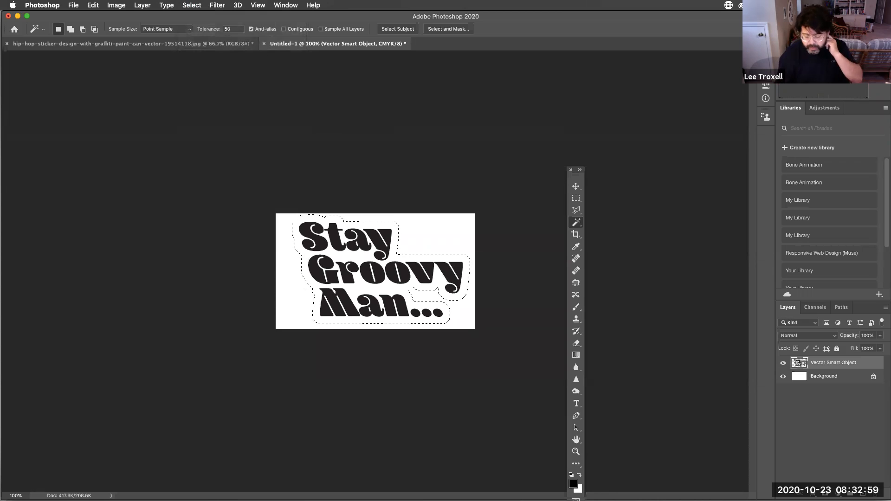
# - Paint the expanded selection solid black on a new layer with a 476 px brush, hiding the vector smart object layer
pyautogui.press('alt+shift+super+n')
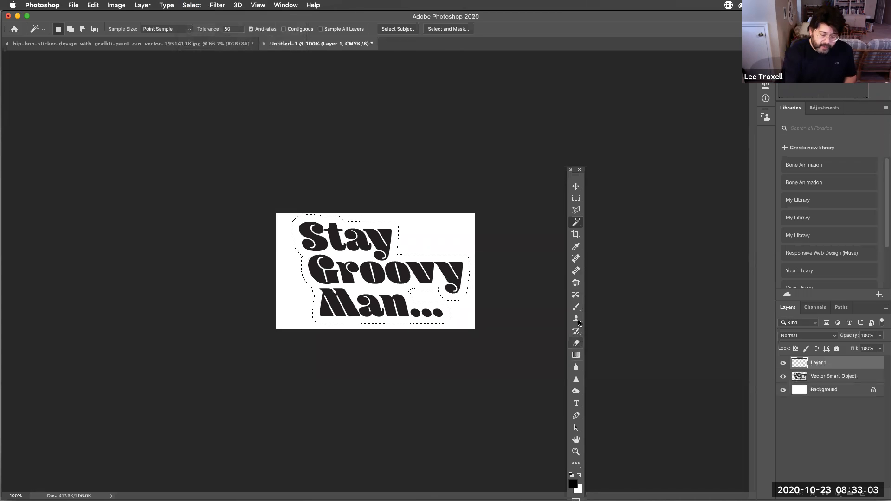
pyautogui.click(576, 308)
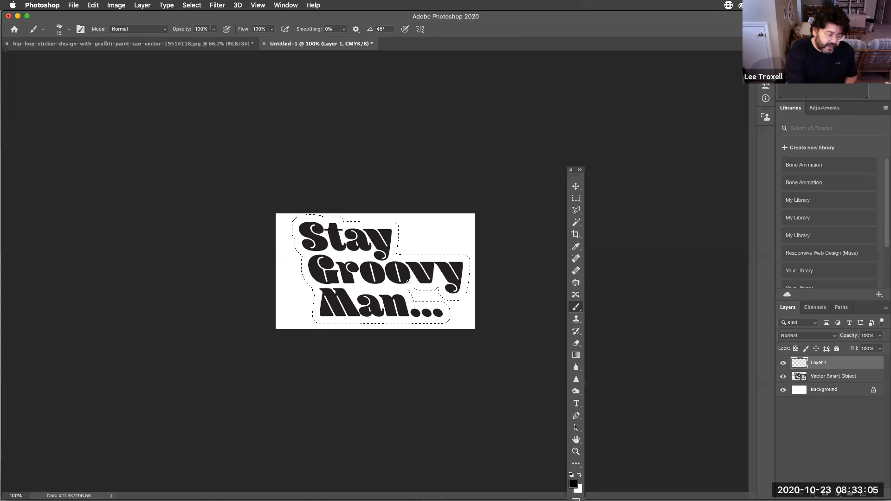
pyautogui.rightClick(408, 282)
pyautogui.moveTo(464, 221); pyautogui.dragTo(511, 219)
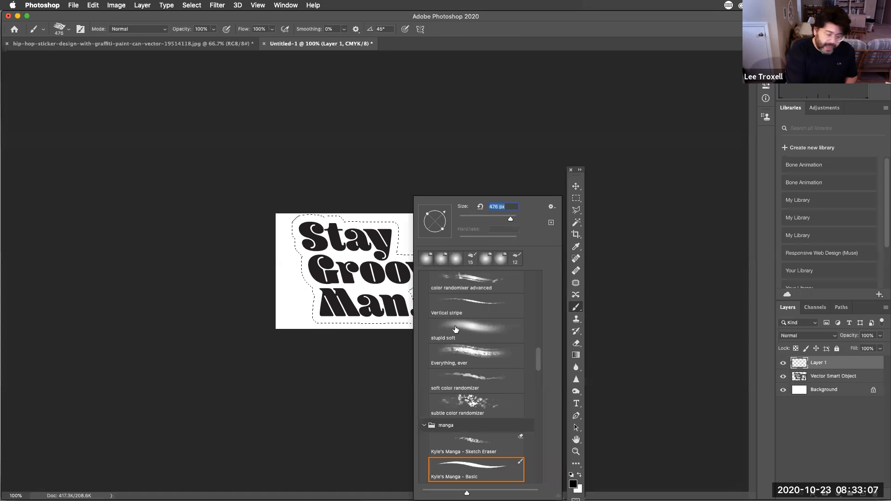
pyautogui.click(783, 378)
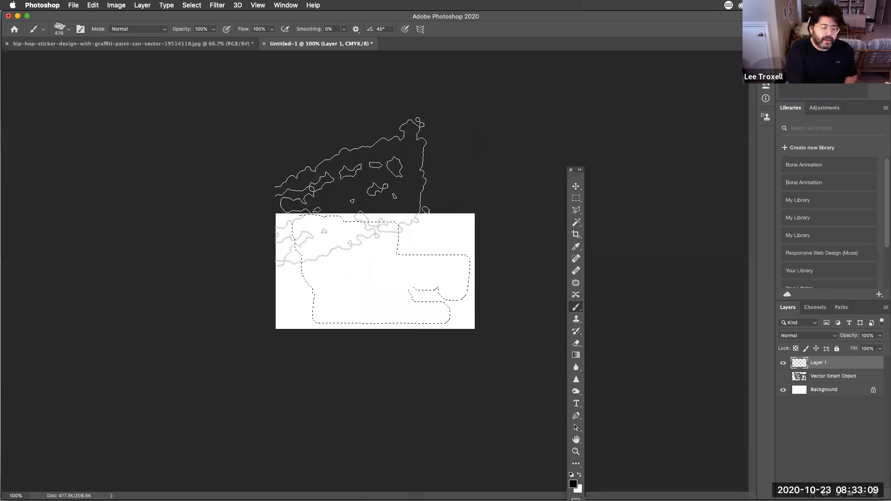
pyautogui.moveTo(297, 218)
pyautogui.mouseDown()
pyautogui.moveTo(320, 294)
pyautogui.moveTo(367, 125)
pyautogui.moveTo(392, 302)
pyautogui.moveTo(438, 244)
pyautogui.moveTo(311, 226)
pyautogui.mouseUp()
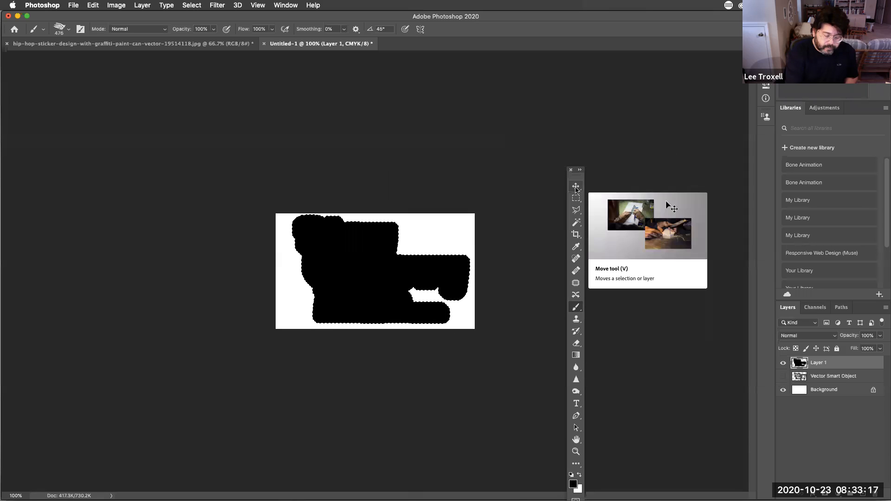
# - Copy the painted black silhouette from Layer 1
pyautogui.click(575, 187)
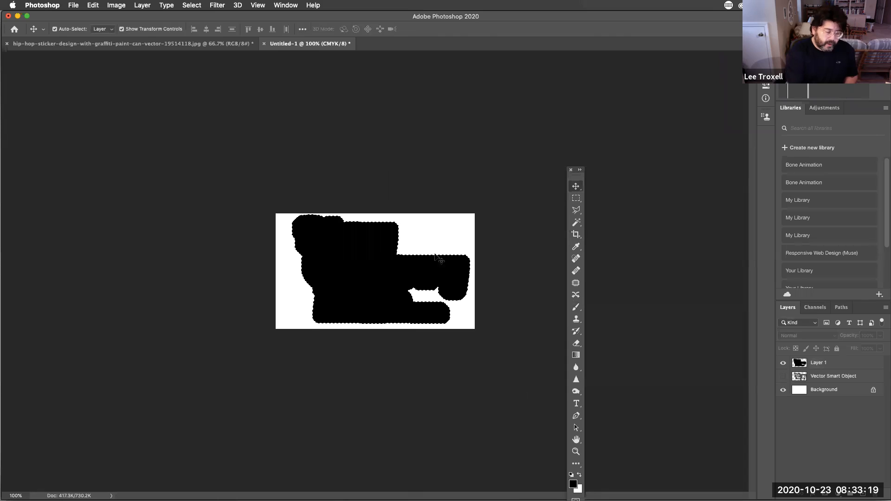
pyautogui.click(372, 294)
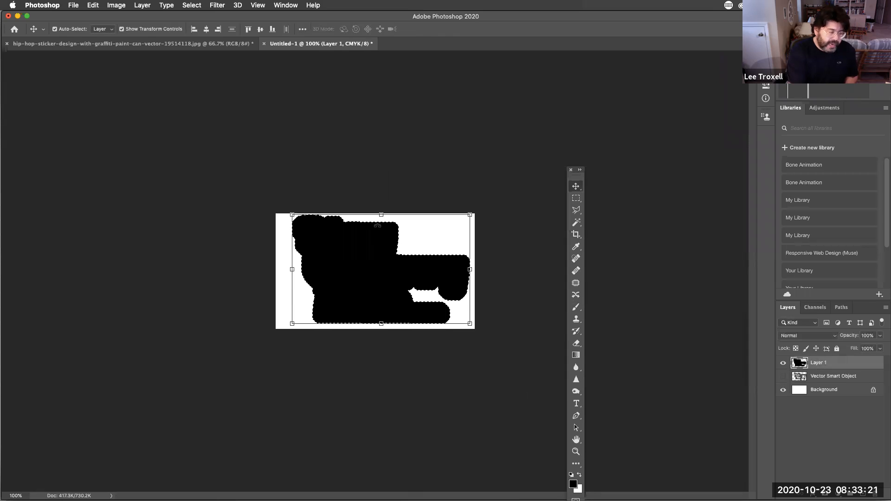
pyautogui.click(97, 6)
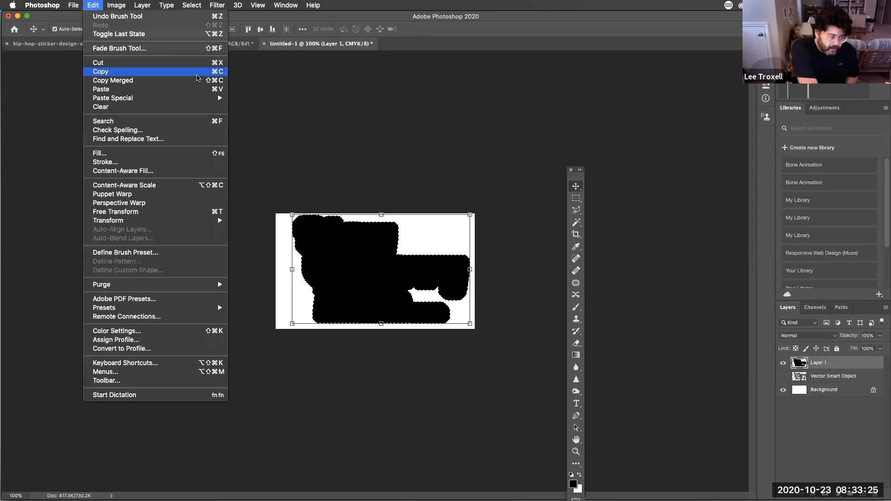
pyautogui.click(197, 73)
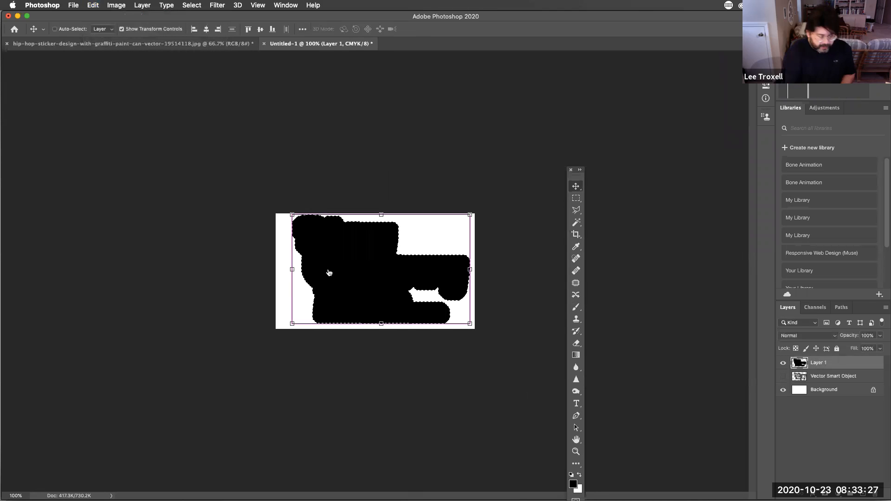
# - Switch to Illustrator and move the spare black lettering off the artboard into the empty area beside it
pyautogui.press('super+Tab')
pyautogui.moveTo(569, 370); pyautogui.dragTo(238, 407)
pyautogui.moveTo(412, 304); pyautogui.dragTo(625, 323)
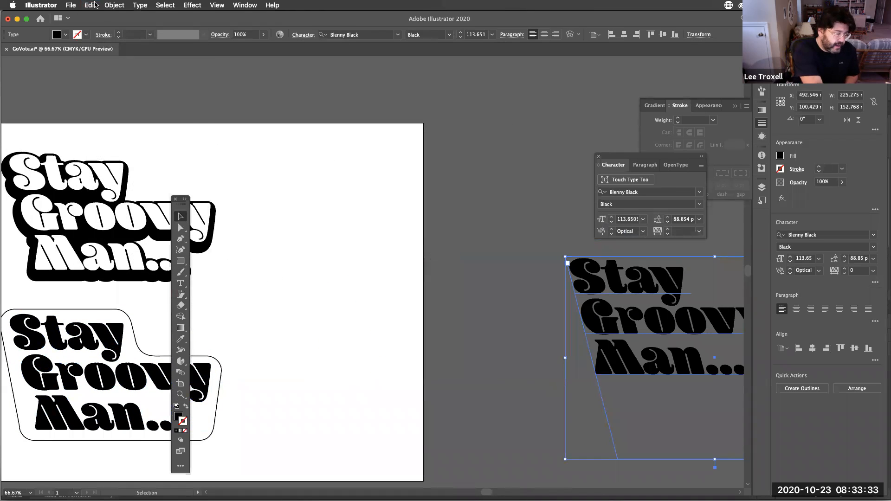
# - Paste the silhouette, enlarge it to about 135 mm wide, and place it beside the finished sticker designs
pyautogui.click(91, 5)
pyautogui.click(98, 48)
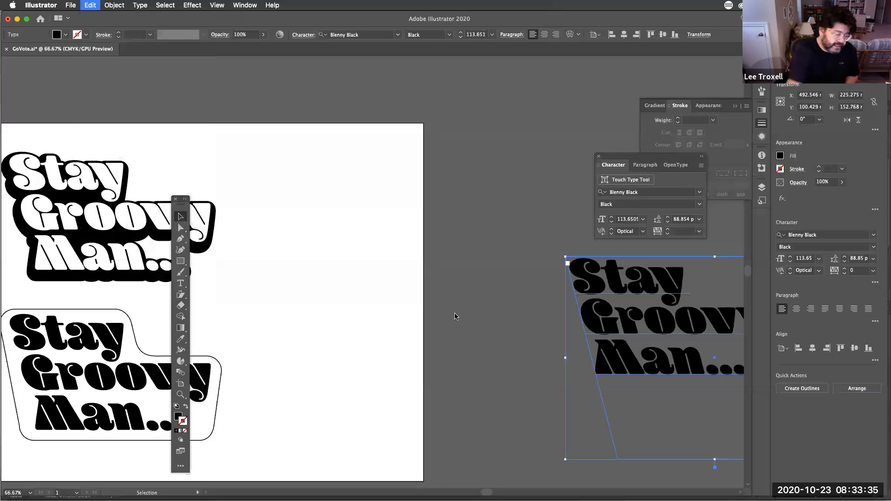
pyautogui.press('super+v')
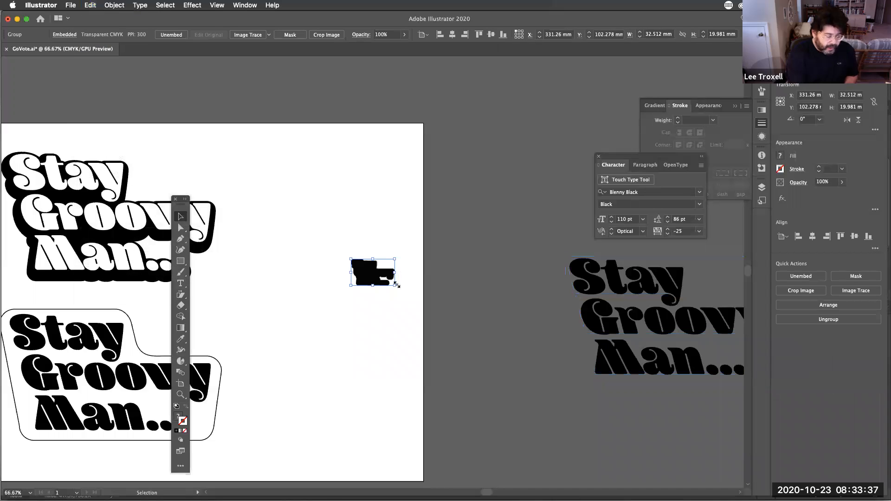
pyautogui.moveTo(394, 286); pyautogui.dragTo(530, 384)
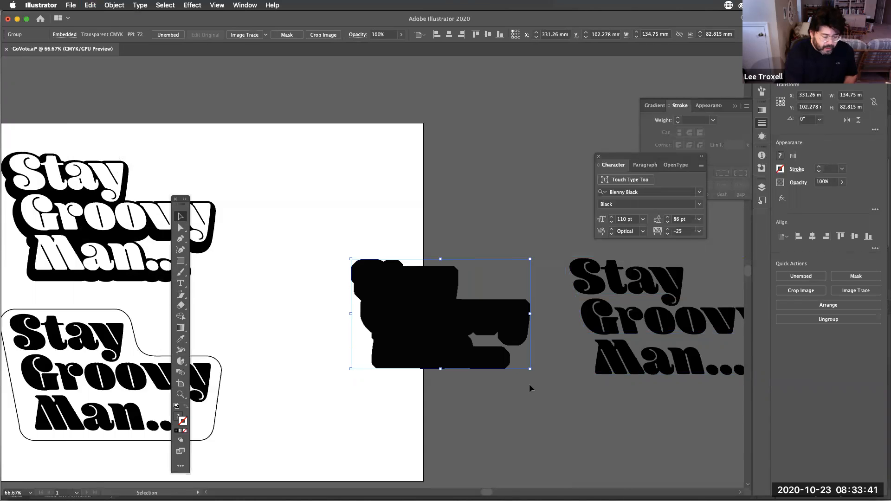
pyautogui.moveTo(402, 332); pyautogui.dragTo(306, 338)
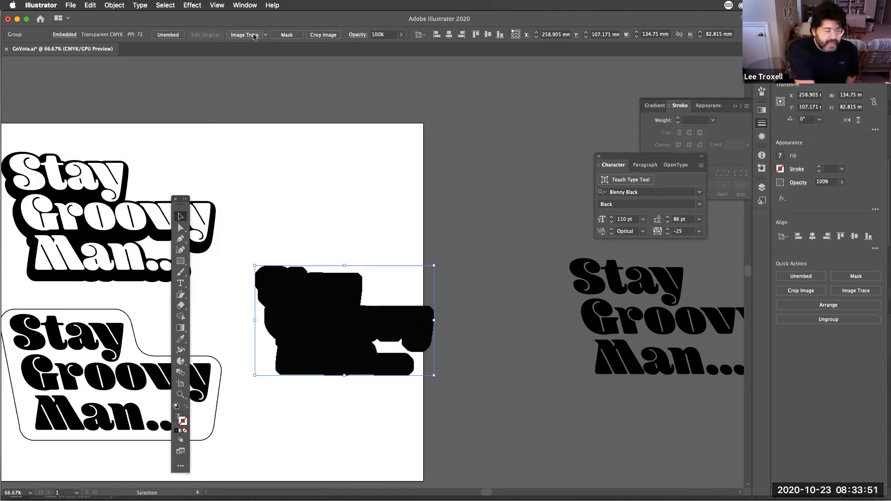
# - Image Trace the pasted silhouette with the default preset and expand the result into vector paths
pyautogui.click(485, 298)
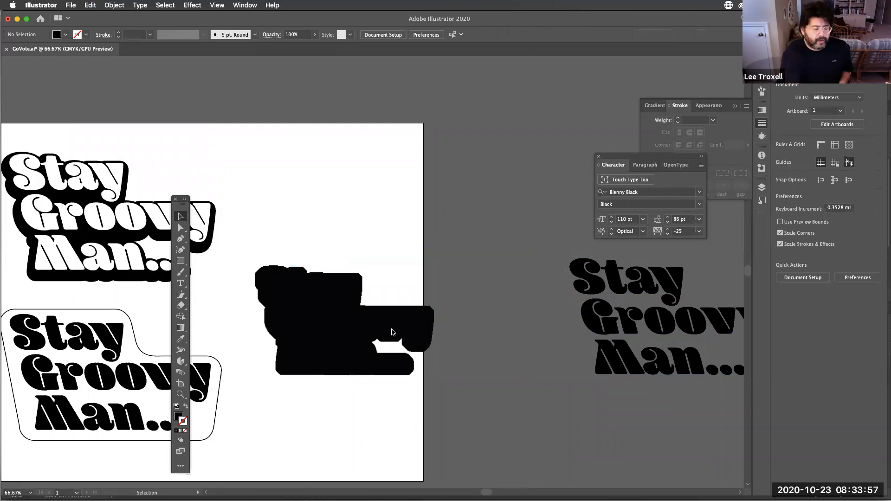
pyautogui.click(418, 328)
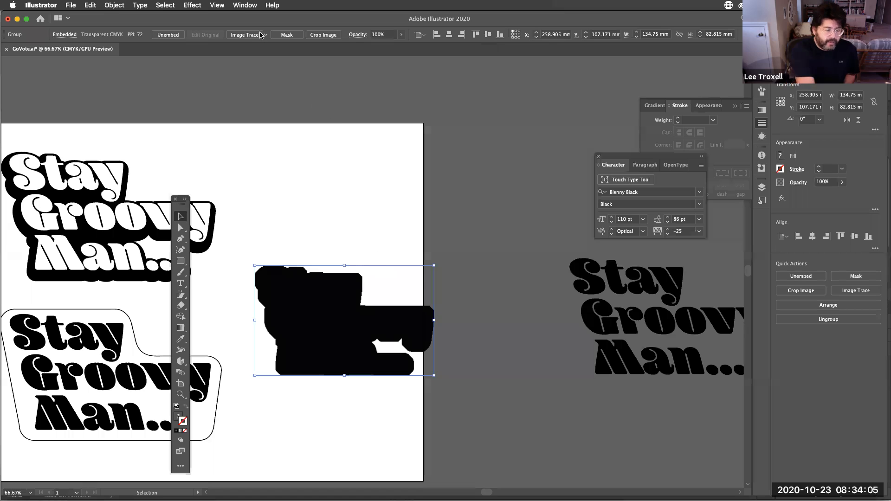
pyautogui.click(379, 257)
pyautogui.click(355, 310)
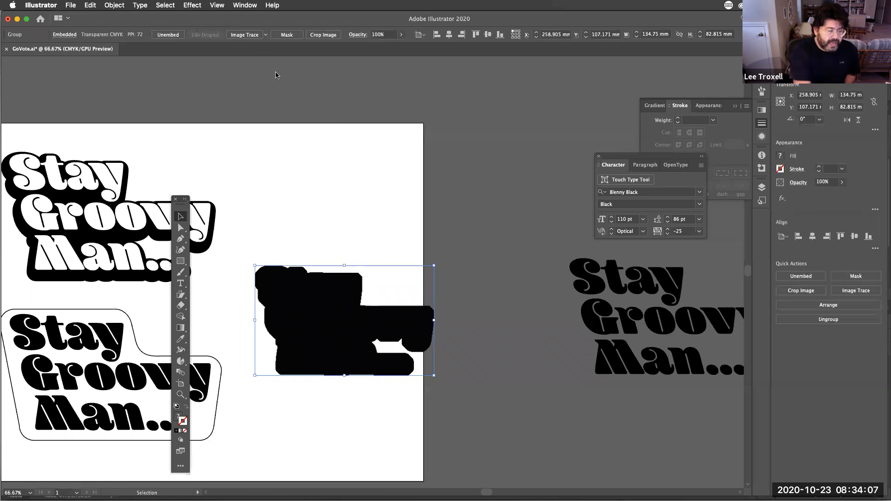
pyautogui.click(245, 35)
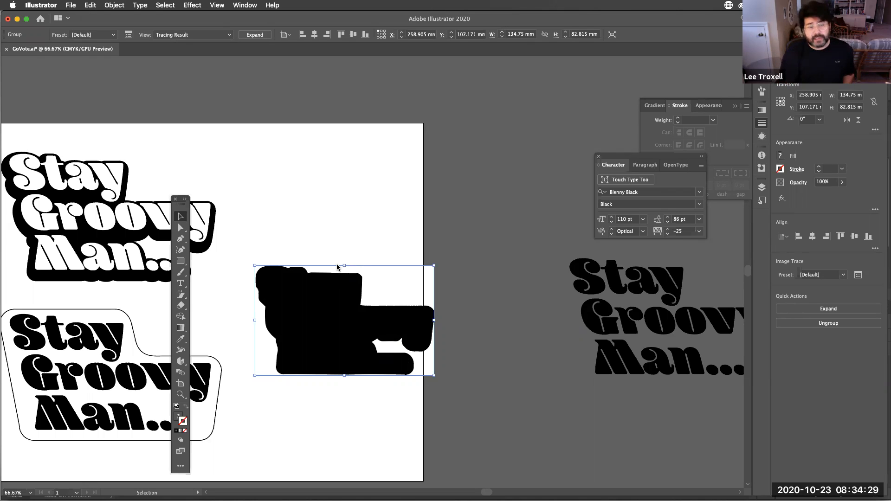
pyautogui.click(254, 34)
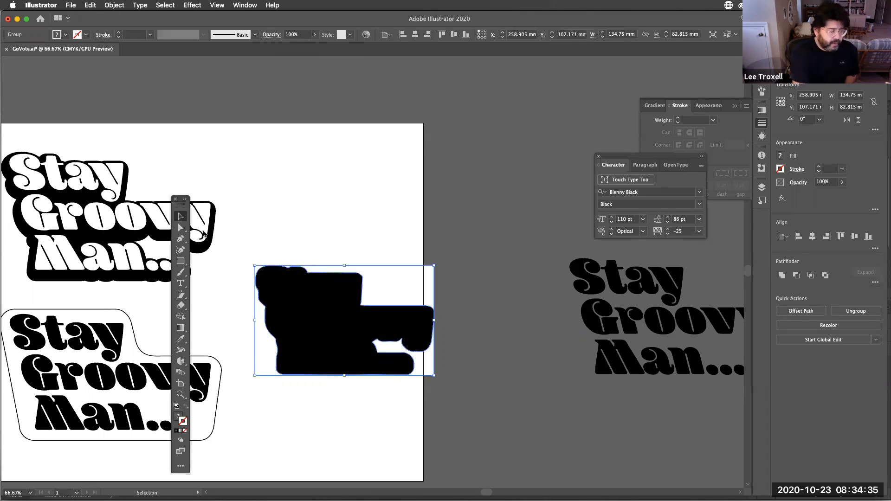
# - Delete the white background pieces around the traced silhouette using Direct Selection
pyautogui.click(181, 227)
pyautogui.click(358, 199)
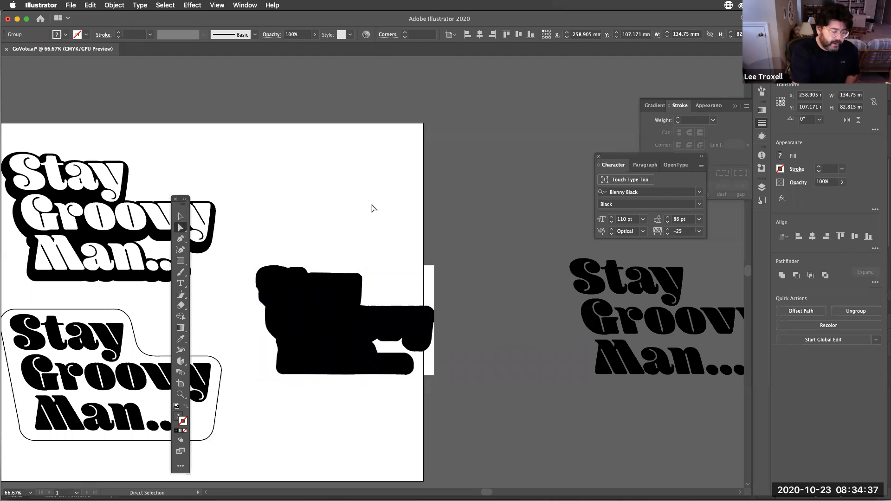
pyautogui.click(395, 287)
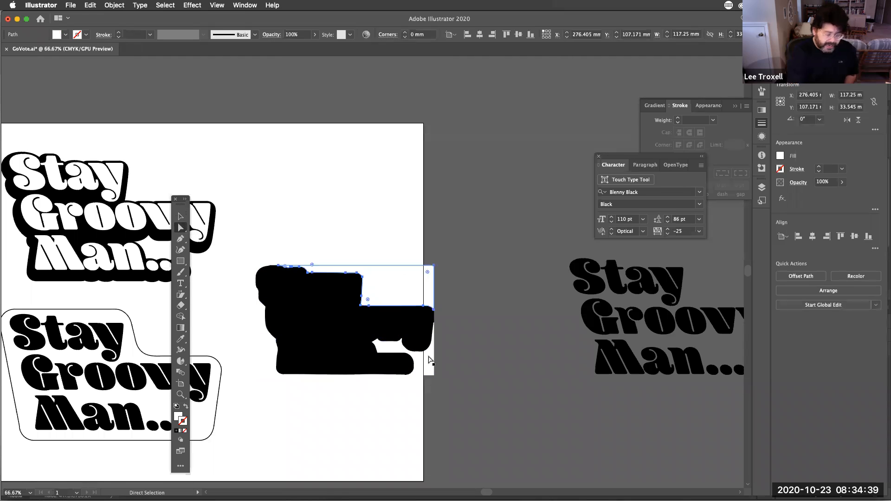
pyautogui.click(422, 373)
pyautogui.click(428, 369)
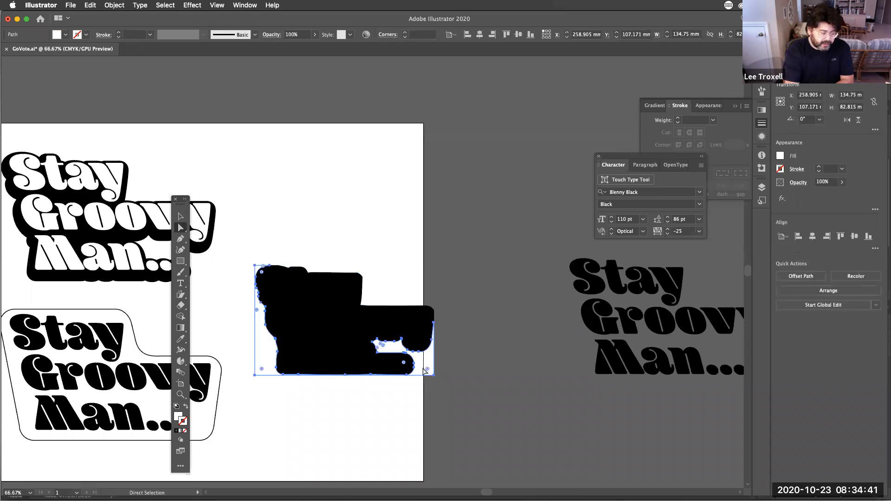
pyautogui.click(423, 369)
# - Move the black silhouette higher and swap its fill and stroke to leave a 1 pt black outline
pyautogui.press('v')
pyautogui.moveTo(322, 321); pyautogui.dragTo(342, 275)
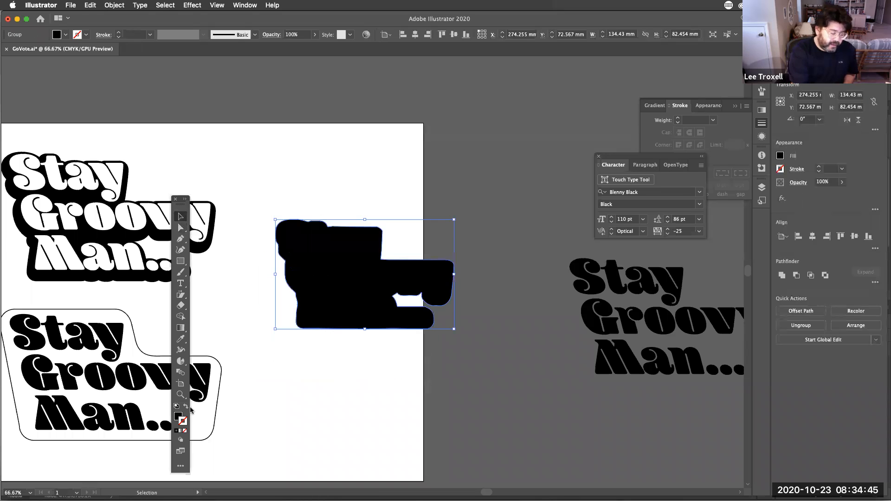
pyautogui.click(186, 407)
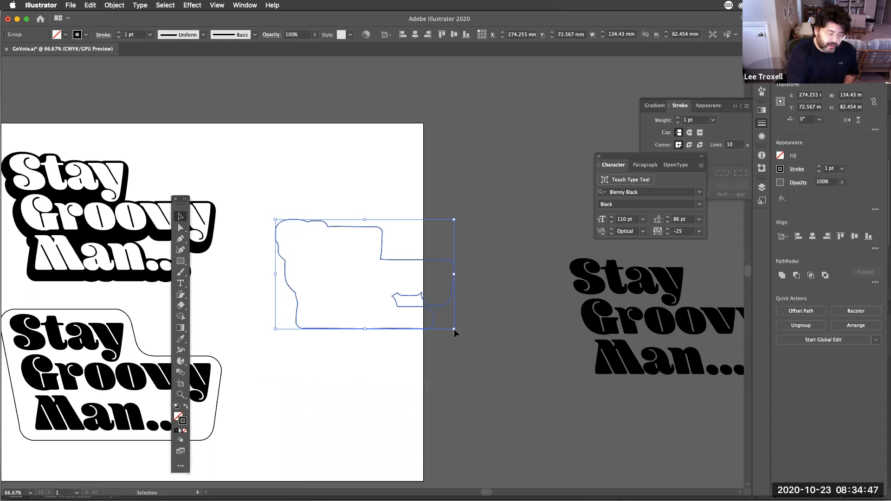
pyautogui.click(187, 408)
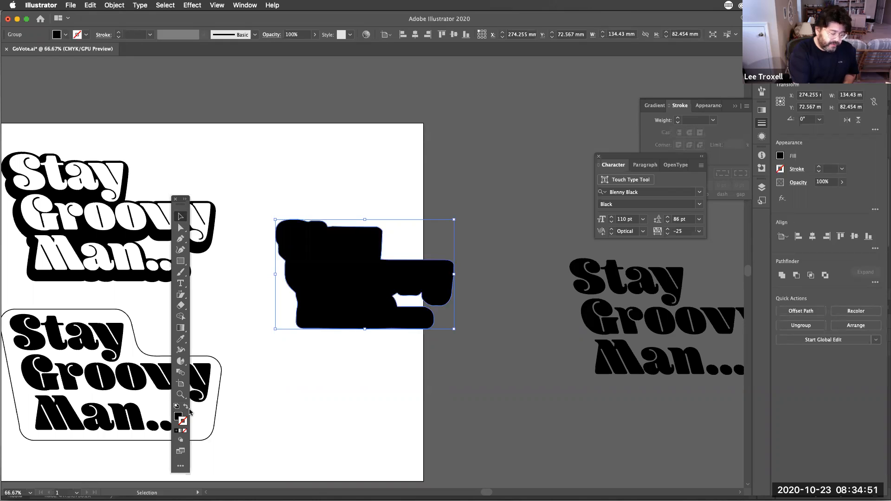
pyautogui.click(186, 408)
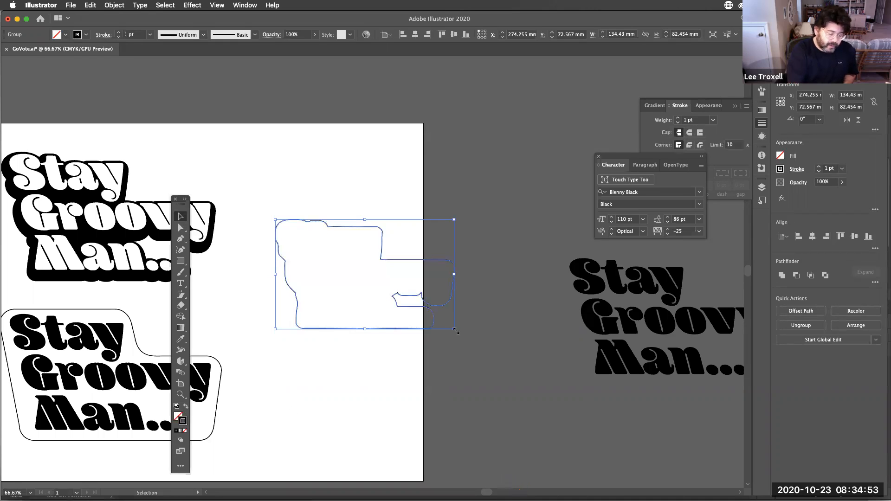
# - Move the black lettering inside the silhouette outline and scale the outline to about 179 mm wide around it
pyautogui.moveTo(454, 329); pyautogui.dragTo(591, 413)
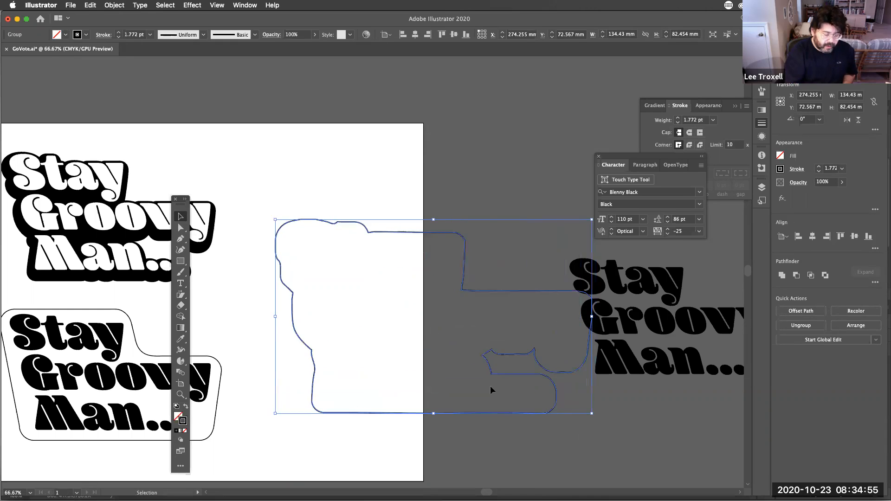
pyautogui.click(652, 336)
pyautogui.moveTo(667, 324); pyautogui.dragTo(391, 311)
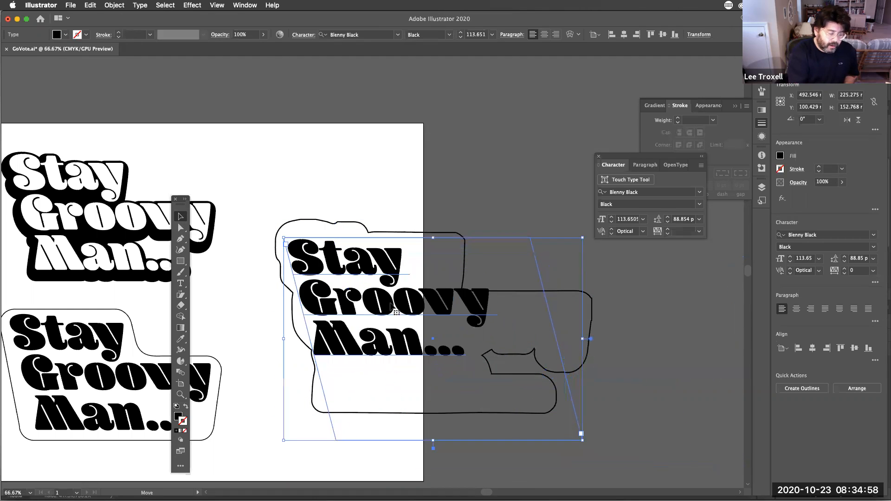
pyautogui.click(542, 410)
pyautogui.moveTo(592, 413)
pyautogui.mouseDown()
pyautogui.moveTo(520, 378)
pyautogui.moveTo(513, 365)
pyautogui.mouseUp()
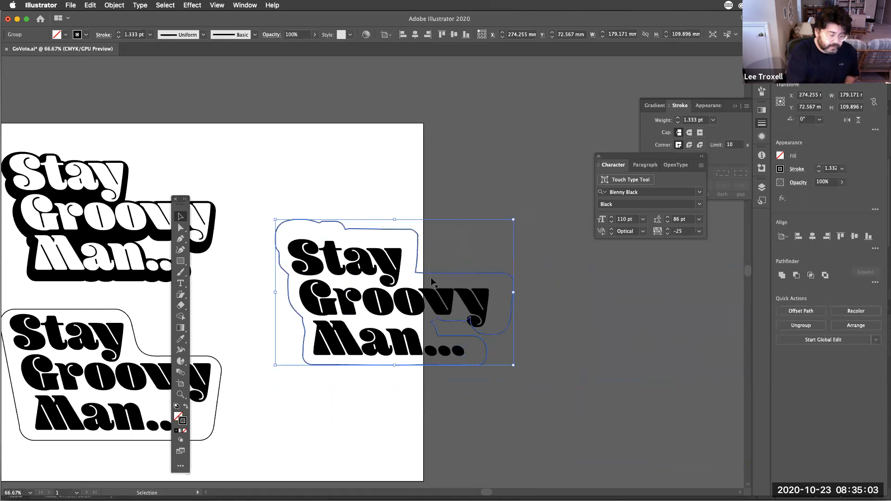
# - Move the outline and lettering together slightly upward
pyautogui.keyDown('shift'); pyautogui.click(397, 239); pyautogui.keyUp('shift')
pyautogui.moveTo(323, 254); pyautogui.dragTo(321, 244)
pyautogui.click(579, 352)
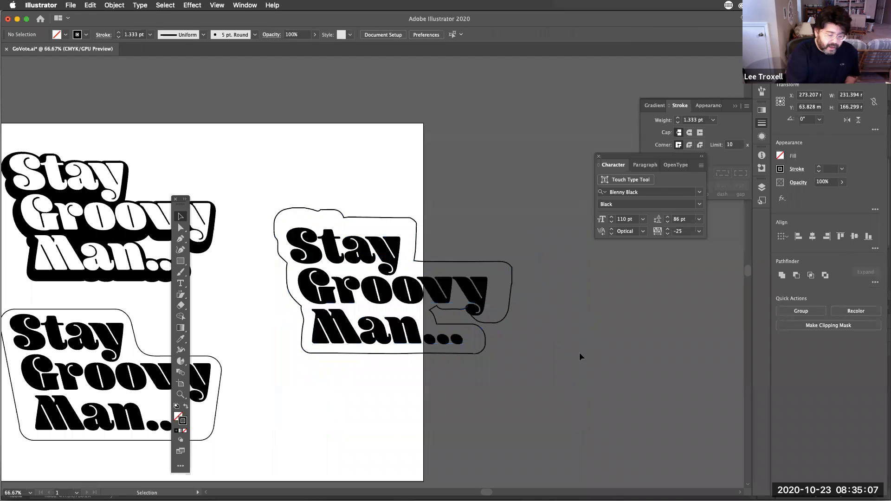
# - Shrink the outline proportionally to about 162 mm wide and nudge it rightward until it surrounds the lettering evenly
pyautogui.click(505, 277)
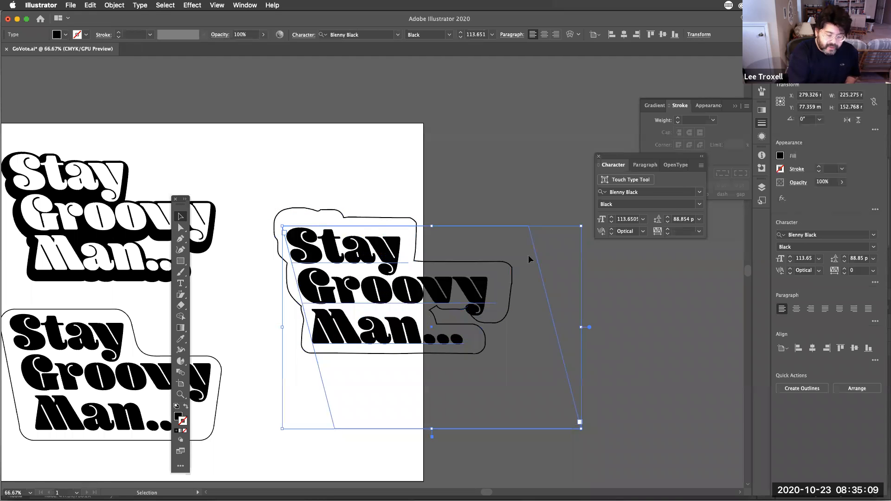
pyautogui.click(375, 218)
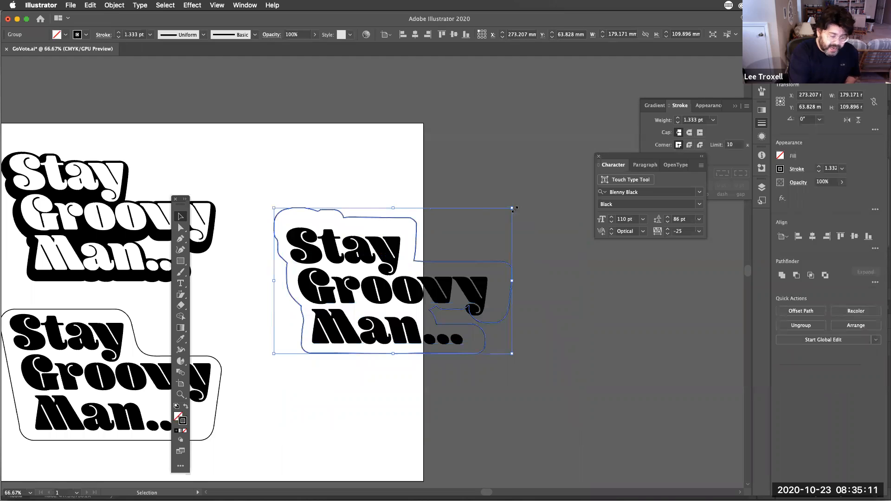
pyautogui.moveTo(512, 207); pyautogui.dragTo(499, 224)
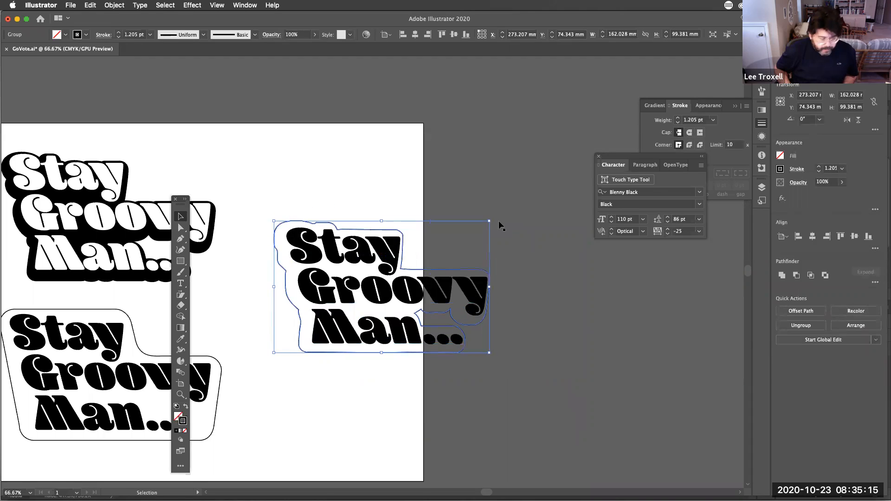
pyautogui.press('Right')
pyautogui.press('Right')
pyautogui.press('Right')
pyautogui.press('Right')
pyautogui.press('Right')
pyautogui.press('Right')
pyautogui.press('Right')
pyautogui.press('Right')
pyautogui.press('Right')
pyautogui.press('Right')
pyautogui.press('Right')
pyautogui.press('Right')
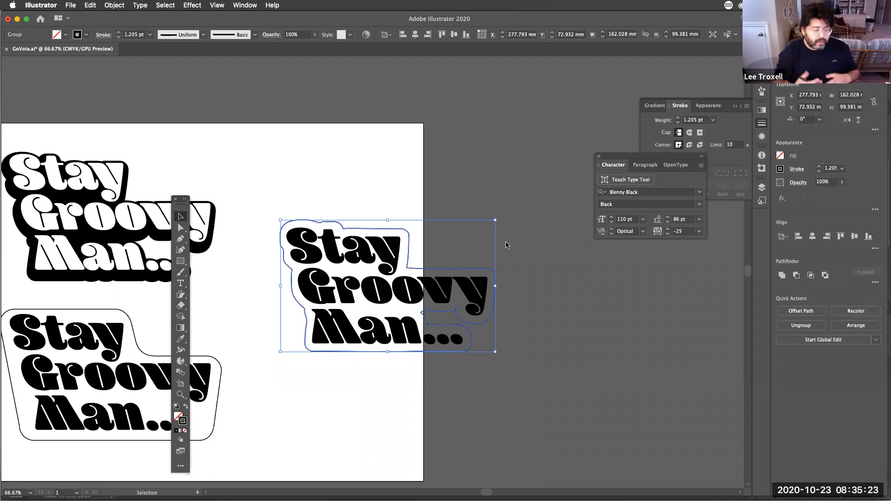
pyautogui.click(506, 355)
pyautogui.moveTo(404, 302); pyautogui.dragTo(503, 346)
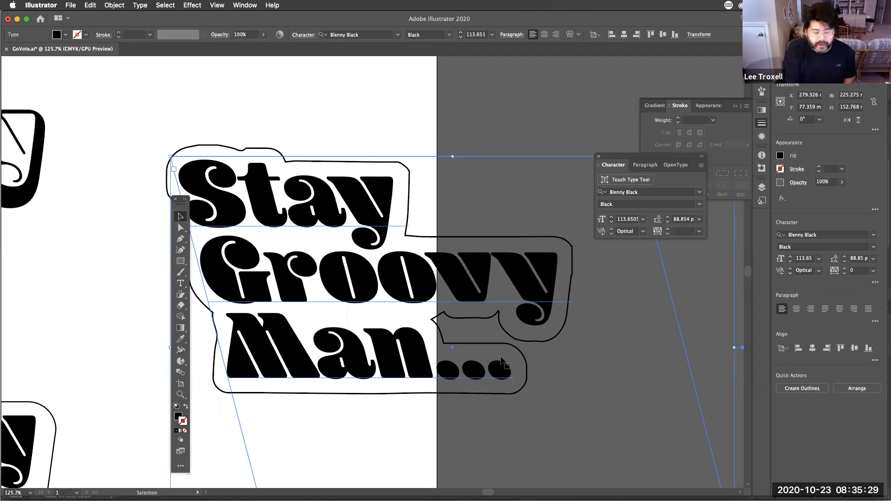
# - Try to erase the pointed notch in the outline above the ellipsis with the Eraser
pyautogui.click(541, 344)
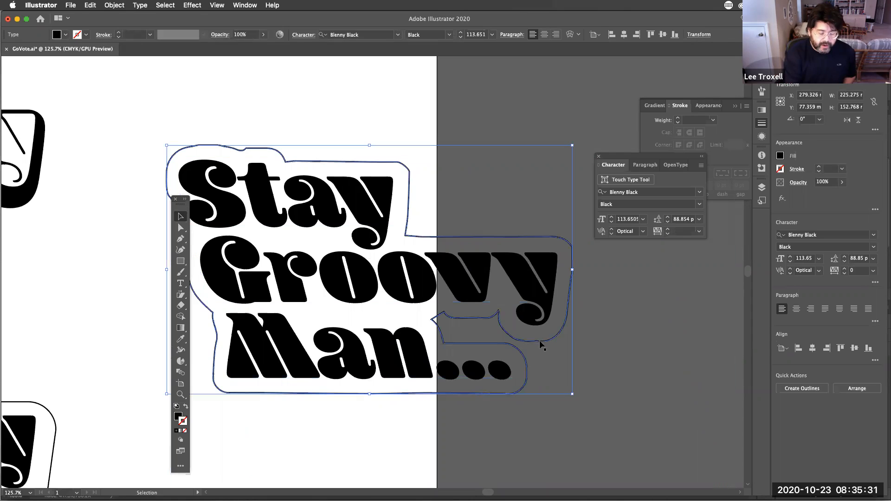
pyautogui.click(181, 306)
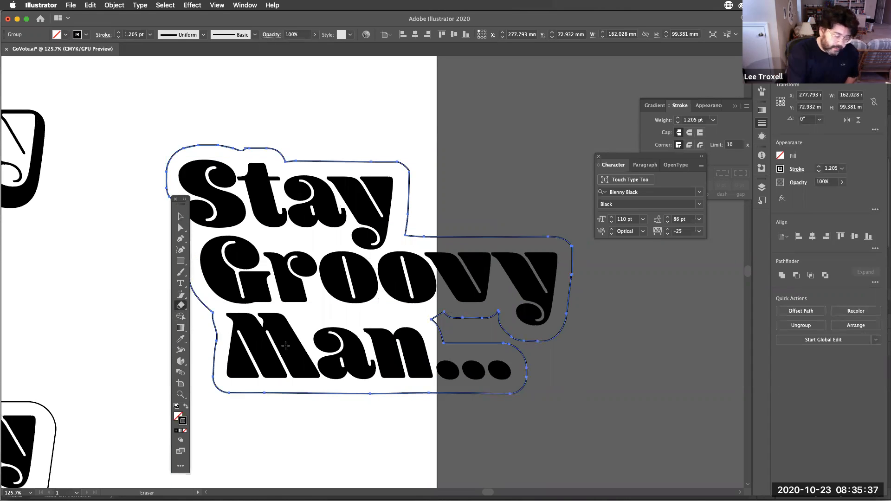
pyautogui.moveTo(449, 306)
pyautogui.mouseDown()
pyautogui.moveTo(430, 321)
pyautogui.moveTo(445, 308)
pyautogui.mouseUp()
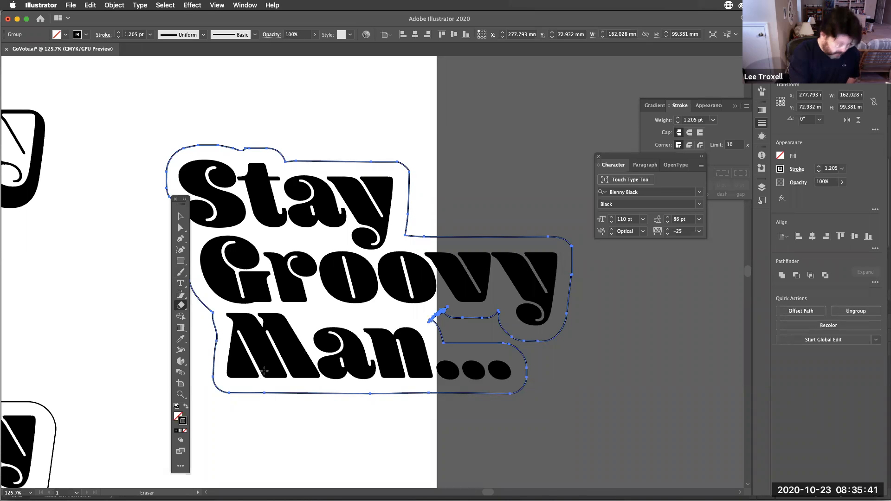
# - Cut the outline with the Scissors around the jagged notch between "Groovy" and the ellipsis and delete the cut-out piece
pyautogui.moveTo(184, 308); pyautogui.dragTo(204, 305)
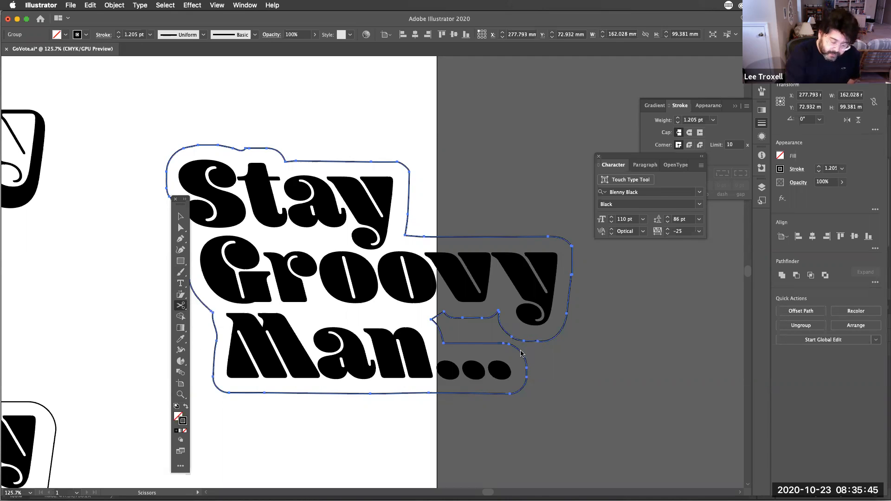
pyautogui.click(508, 344)
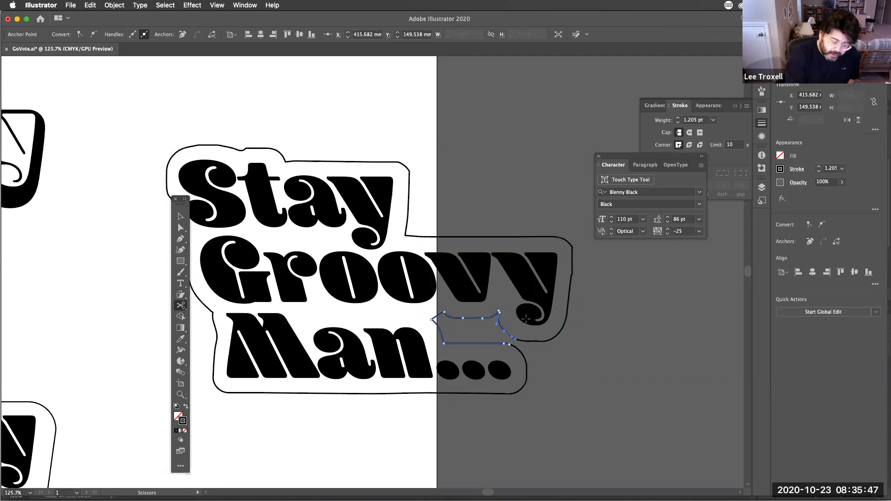
pyautogui.press('v')
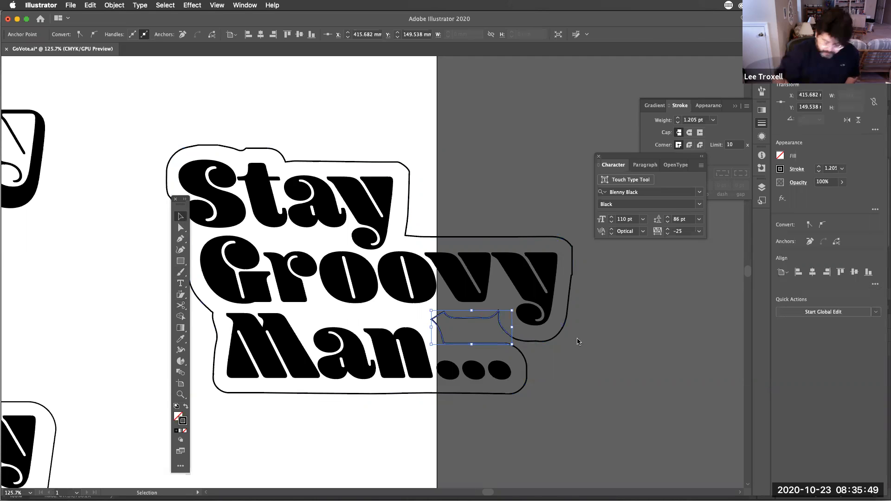
pyautogui.press('Delete')
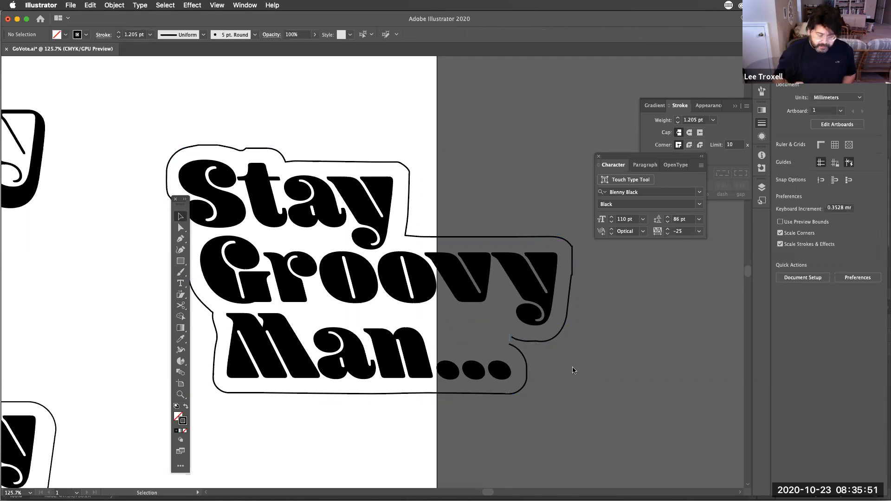
# - Cut the outline again just below the tail of the "y" in "Groovy" and delete the short segment at the cut
pyautogui.scroll(5, 510, 340)
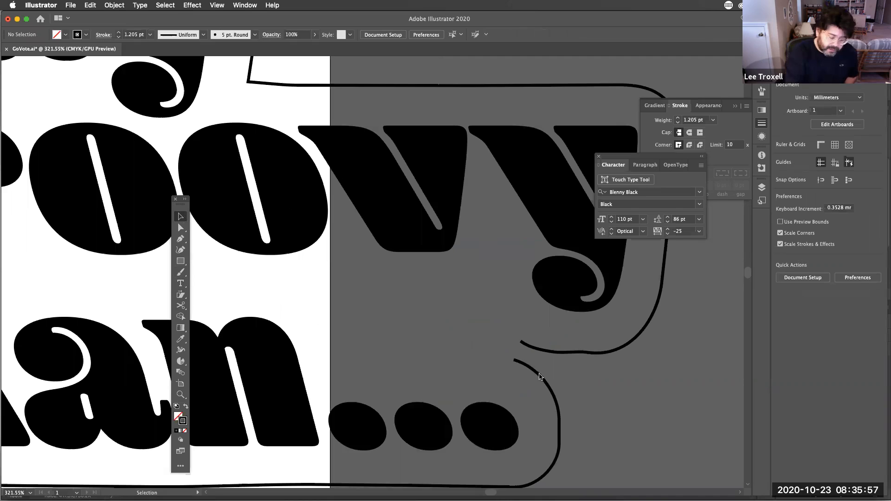
pyautogui.click(540, 374)
pyautogui.click(180, 305)
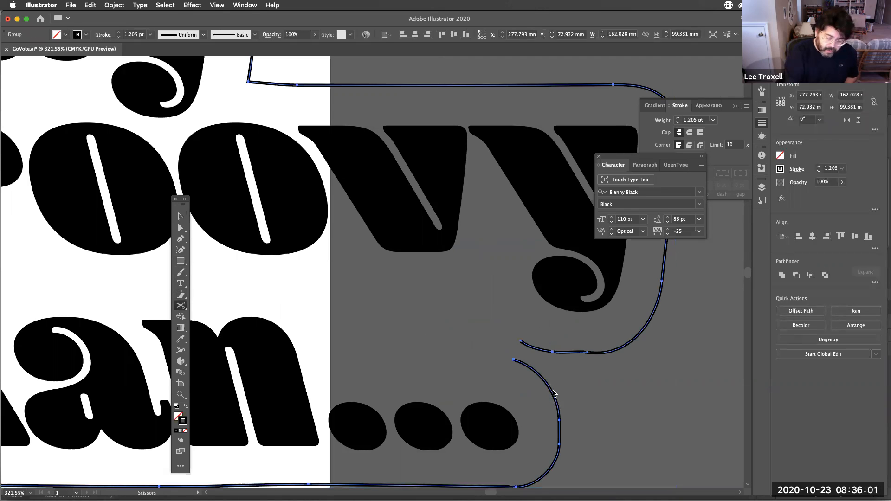
pyautogui.click(575, 351)
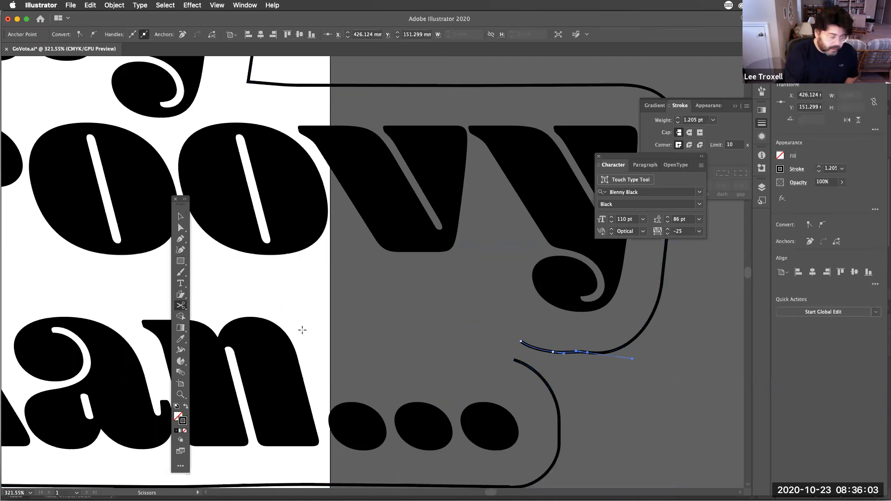
pyautogui.click(182, 217)
pyautogui.press('Delete')
pyautogui.click(538, 373)
pyautogui.press('Delete')
pyautogui.press('super+z')
# - Delete the leftover stub below the tail of the "y" and the outline's upper curve segment around the ellipsis
pyautogui.click(546, 350)
pyautogui.click(547, 350)
pyautogui.click(180, 227)
pyautogui.click(546, 349)
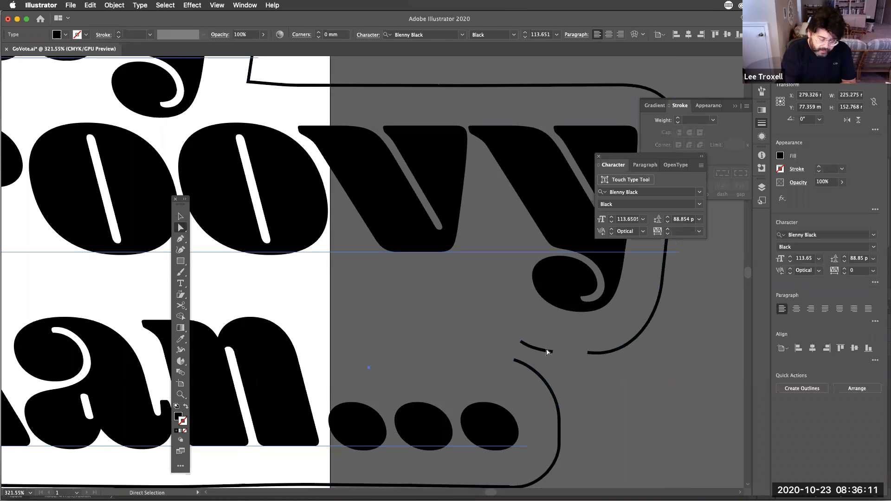
pyautogui.click(546, 349)
pyautogui.press('Delete')
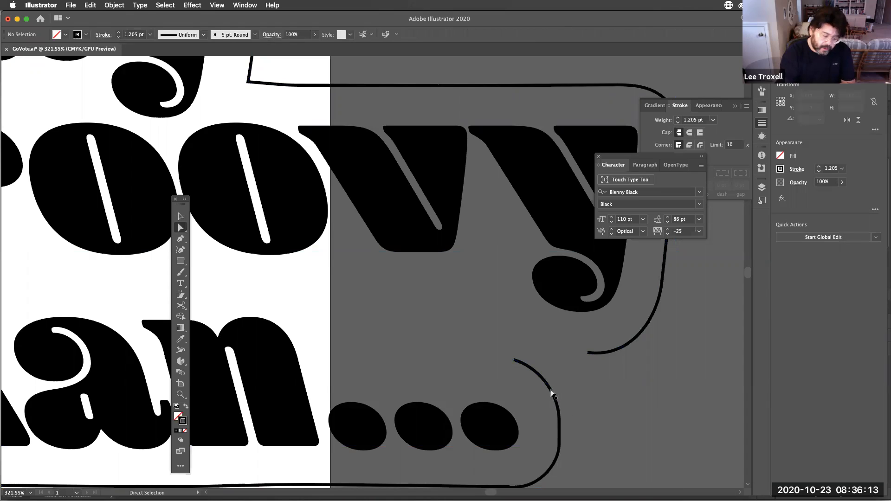
pyautogui.click(552, 393)
pyautogui.press('Delete')
pyautogui.click(563, 431)
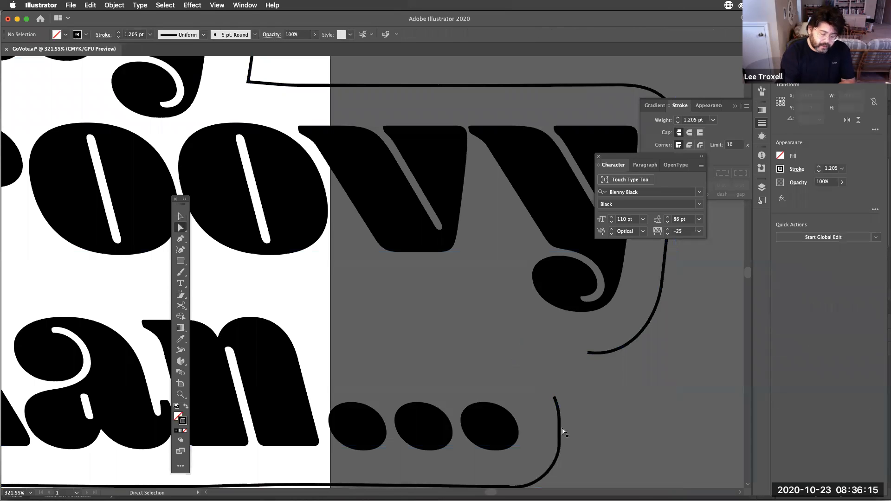
# - Bridge the gap between the outline's two open ends with a straight Pen segment
pyautogui.click(180, 238)
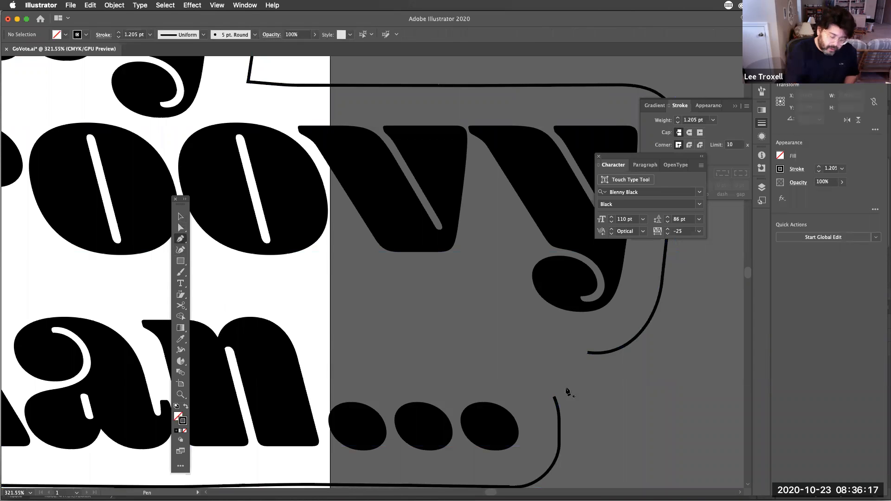
pyautogui.click(587, 353)
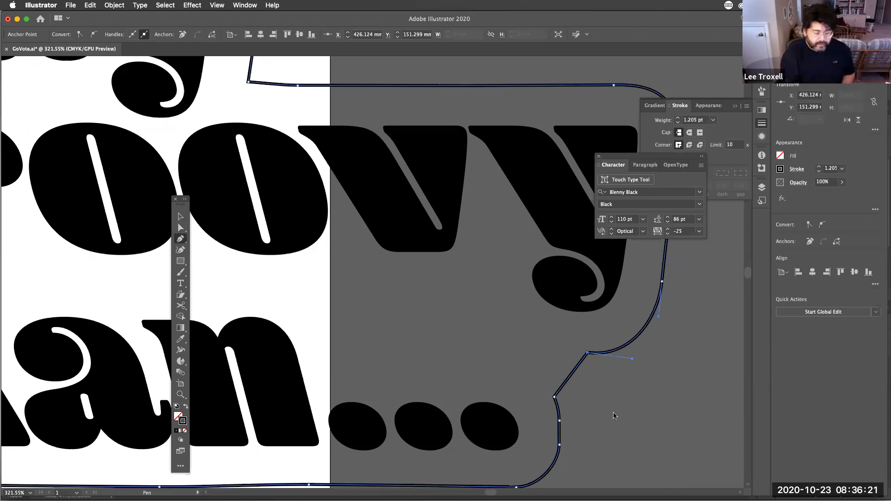
pyautogui.click(181, 217)
pyautogui.click(422, 319)
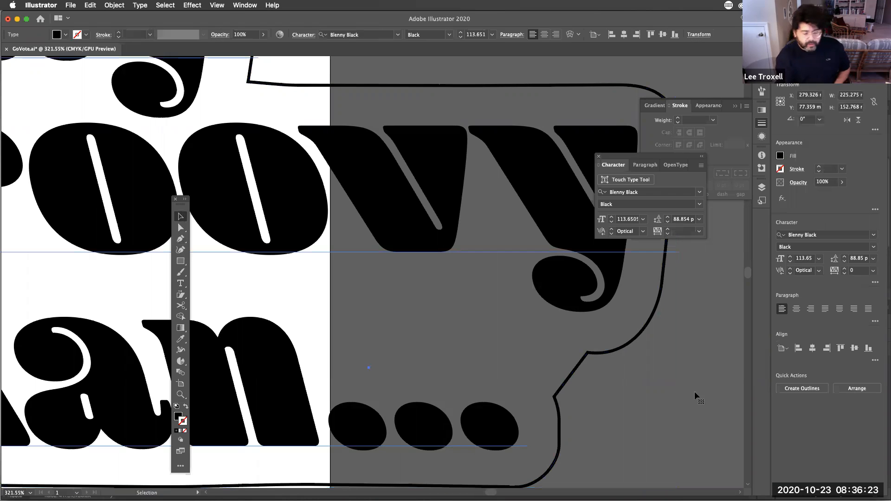
# - Draw a closed curved Pen path about 183 mm wide around the shadowed "Stay Groovy Man..." lettering and swap its fill and stroke
pyautogui.moveTo(675, 404); pyautogui.dragTo(567, 468)
pyautogui.moveTo(647, 423); pyautogui.dragTo(590, 461)
pyautogui.moveTo(645, 429); pyautogui.dragTo(659, 370)
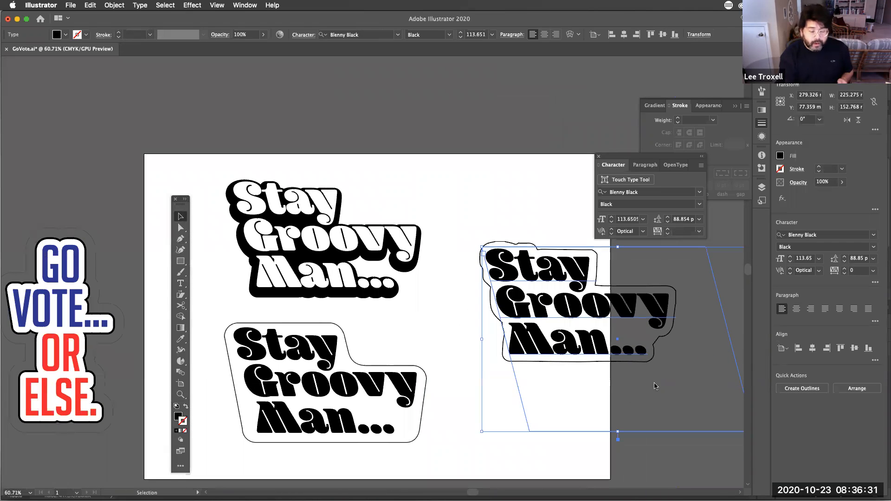
pyautogui.click(181, 239)
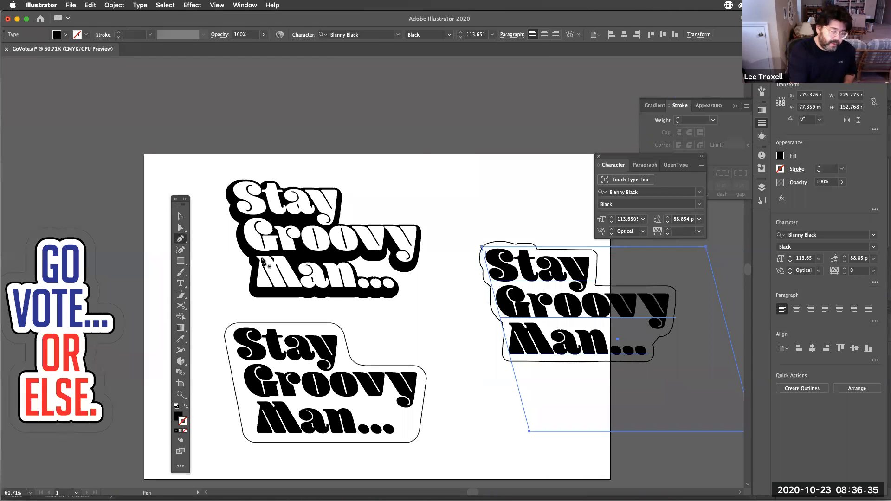
pyautogui.click(226, 172)
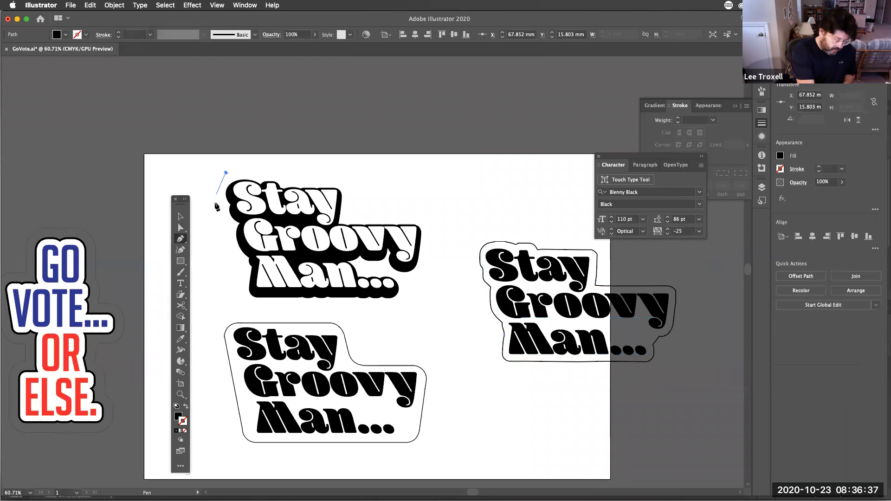
pyautogui.moveTo(220, 206); pyautogui.dragTo(261, 311)
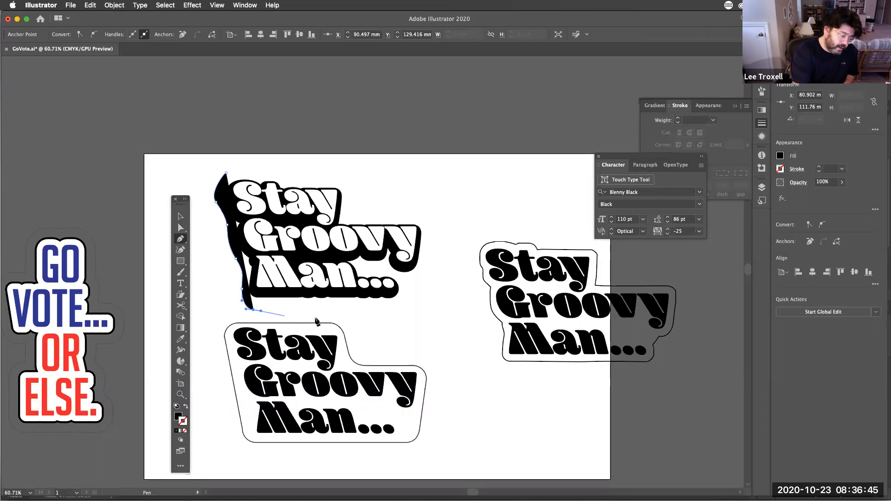
pyautogui.click(403, 310)
pyautogui.moveTo(417, 280); pyautogui.dragTo(428, 260)
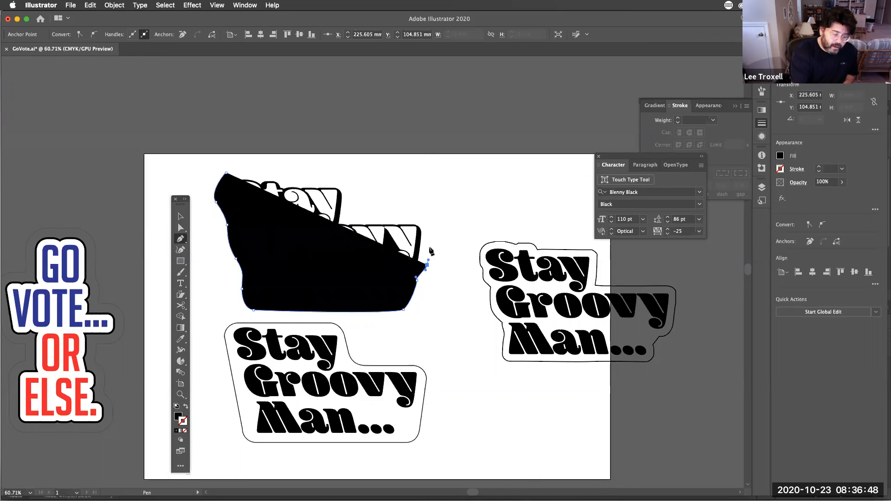
pyautogui.click(431, 219)
pyautogui.moveTo(371, 213); pyautogui.dragTo(347, 179)
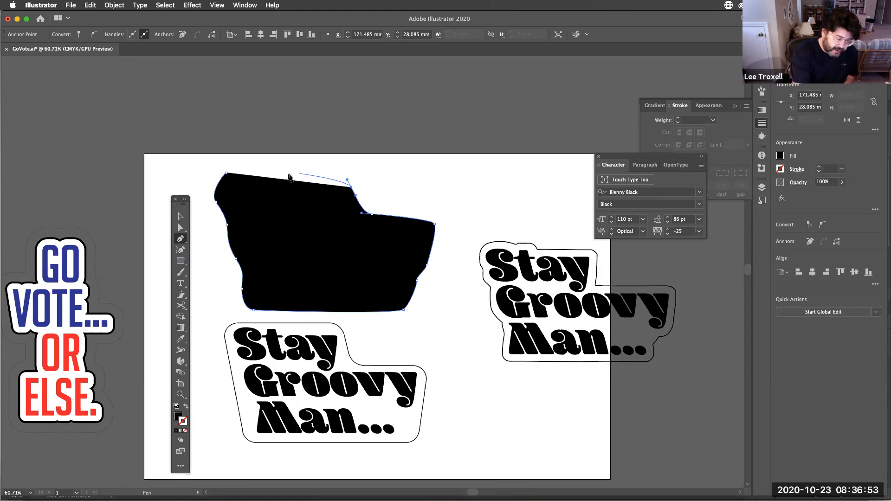
pyautogui.click(186, 408)
pyautogui.moveTo(226, 173); pyautogui.dragTo(208, 192)
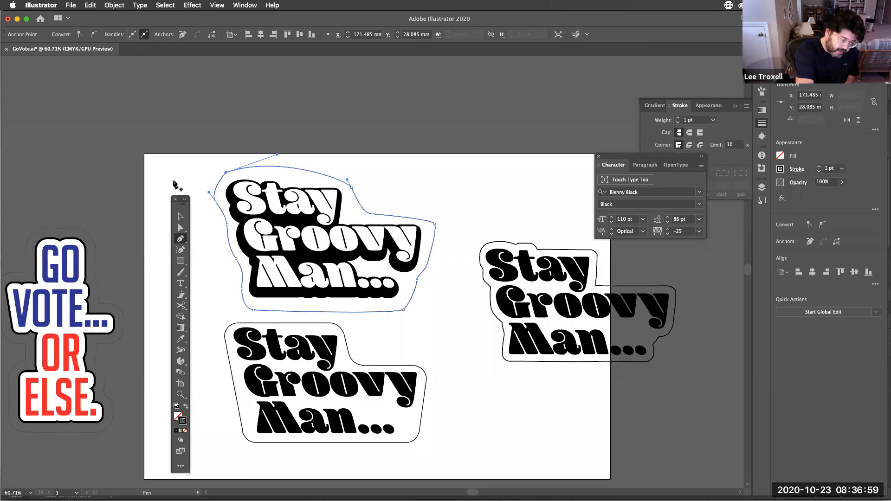
# - Raise the path's corner anchor above the "y" of "Stay" and adjust its handle to round the curve over the word
pyautogui.click(180, 228)
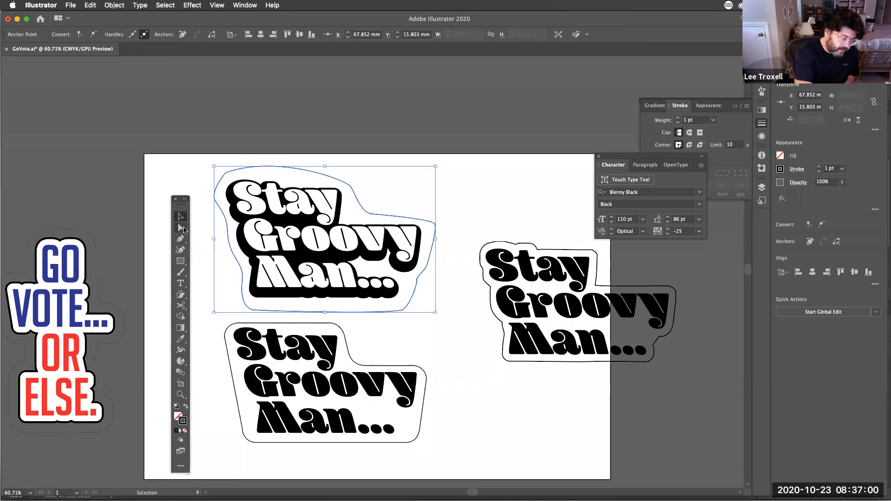
pyautogui.click(364, 117)
pyautogui.click(228, 176)
pyautogui.moveTo(350, 185); pyautogui.dragTo(349, 171)
pyautogui.click(347, 156)
pyautogui.click(349, 168)
pyautogui.click(346, 147)
pyautogui.click(349, 168)
pyautogui.moveTo(346, 126); pyautogui.dragTo(306, 153)
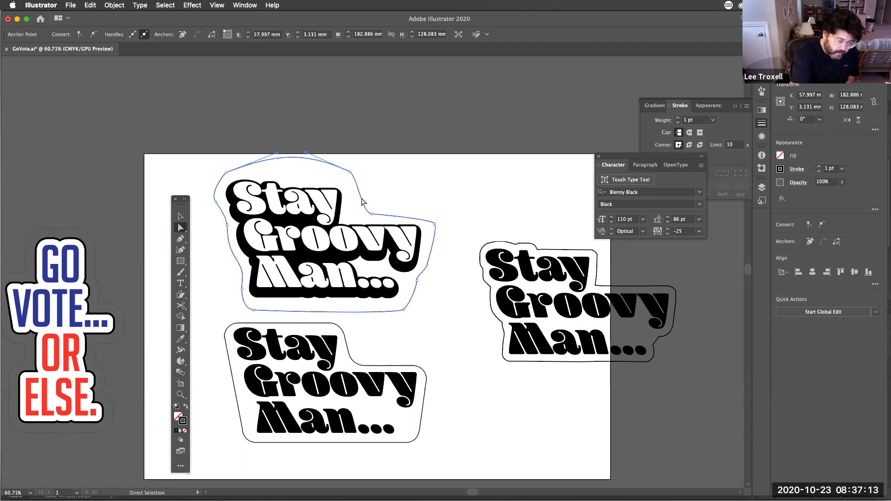
pyautogui.click(481, 367)
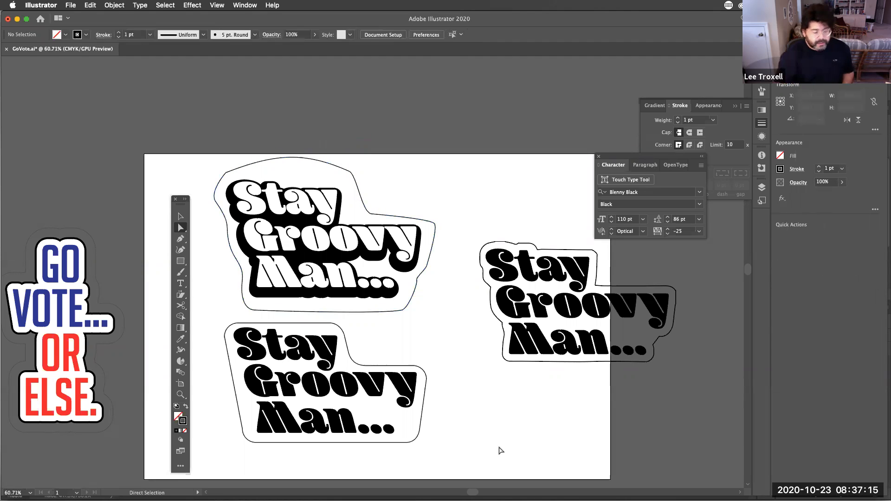
# - Delete the hand-drawn outline around the shadowed "Stay Groovy Man..." lettering
pyautogui.click(181, 218)
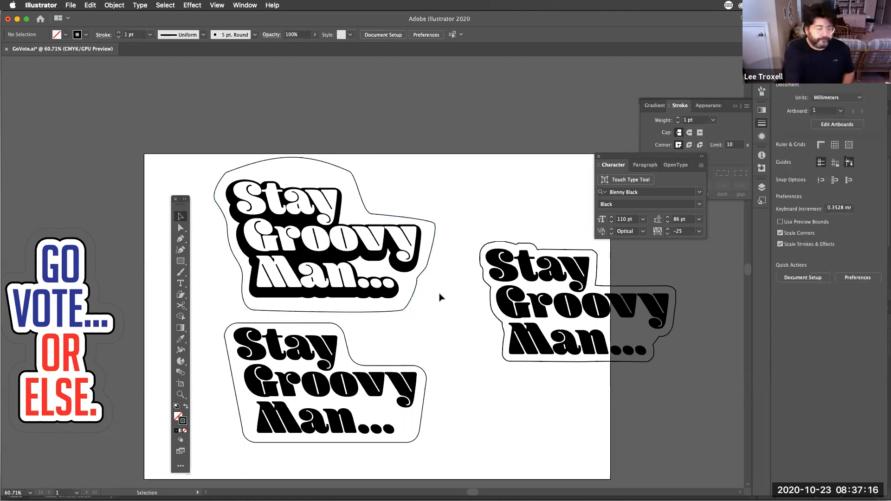
pyautogui.click(419, 277)
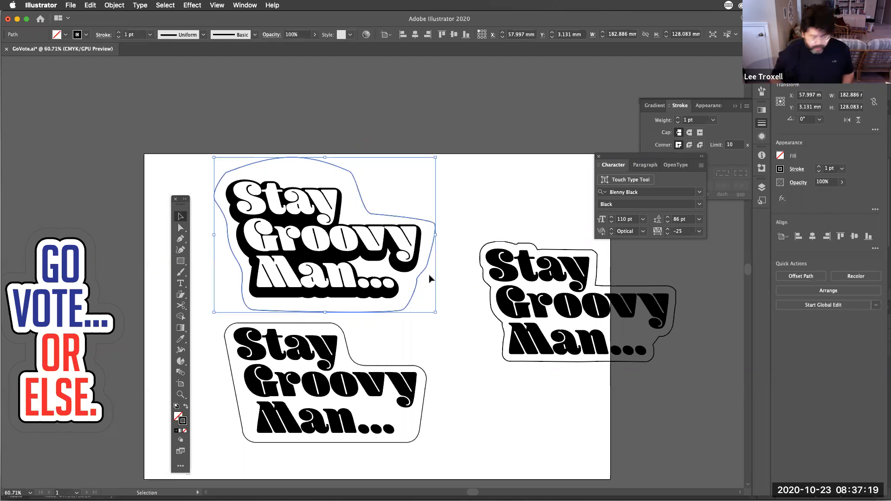
pyautogui.press('Delete')
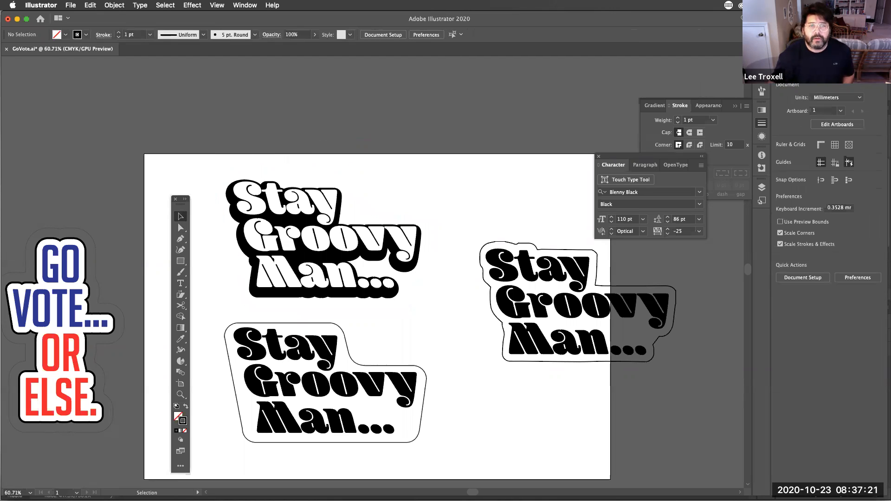